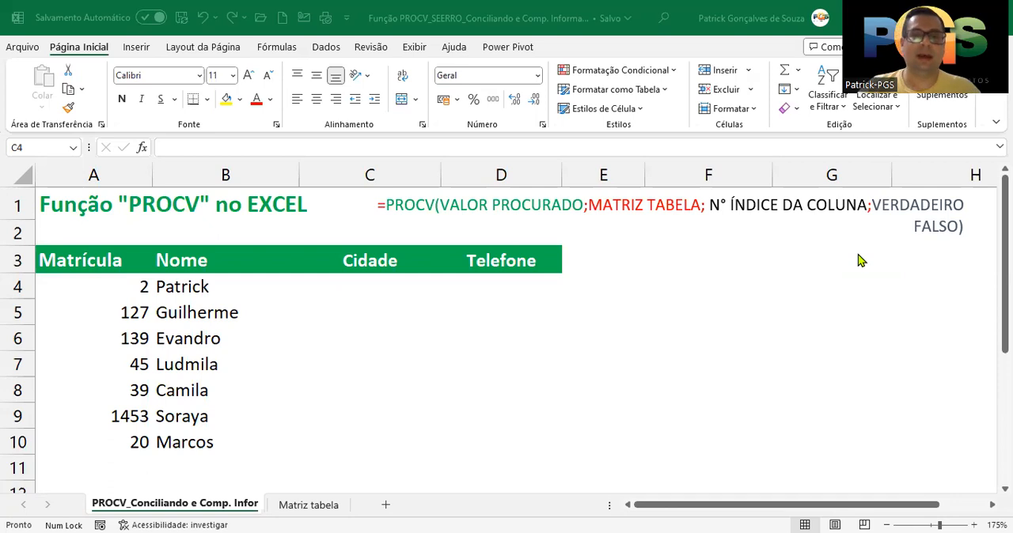
Examine the arguments of the PROCV syntax in the text box above the table
double_click(390, 211)
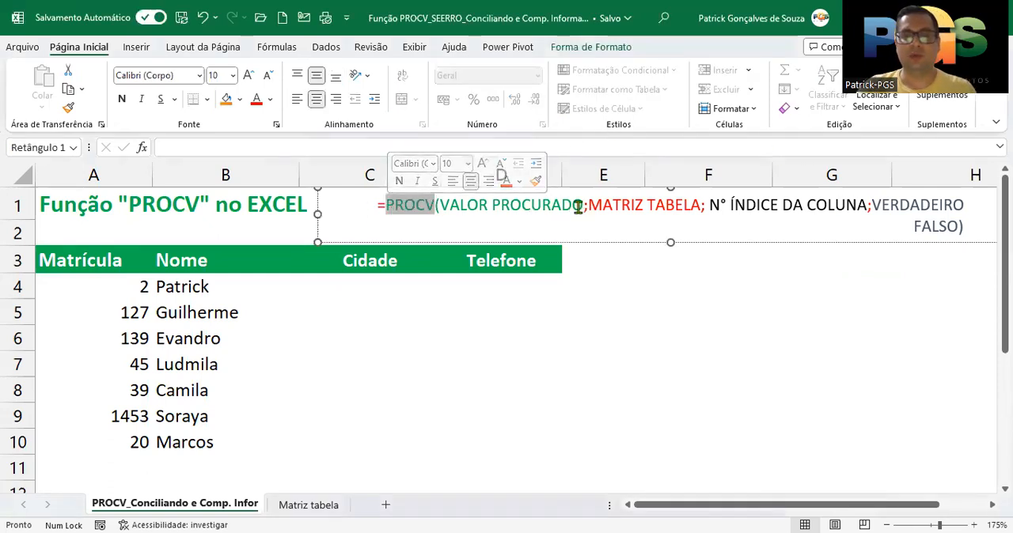
left_click_drag(440, 205, 869, 205)
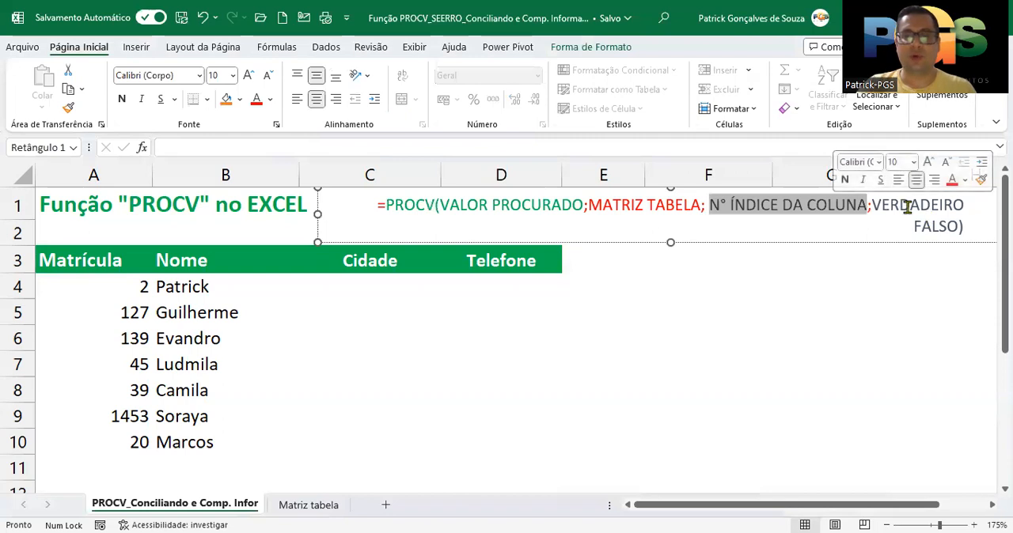
left_click(376, 285)
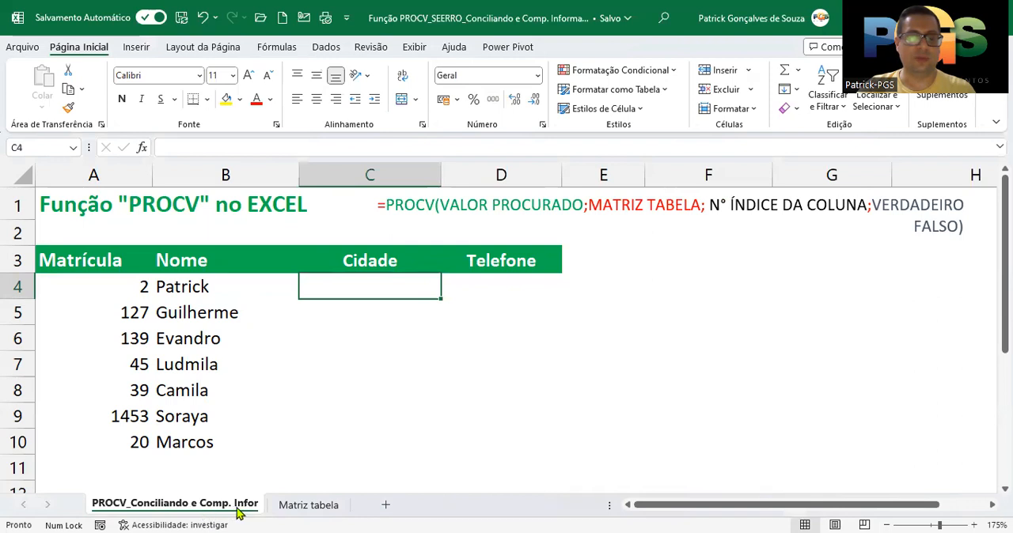
Compare the empty Cidade and Telefone columns with the student records on the Matriz tabela sheet
left_click(294, 507)
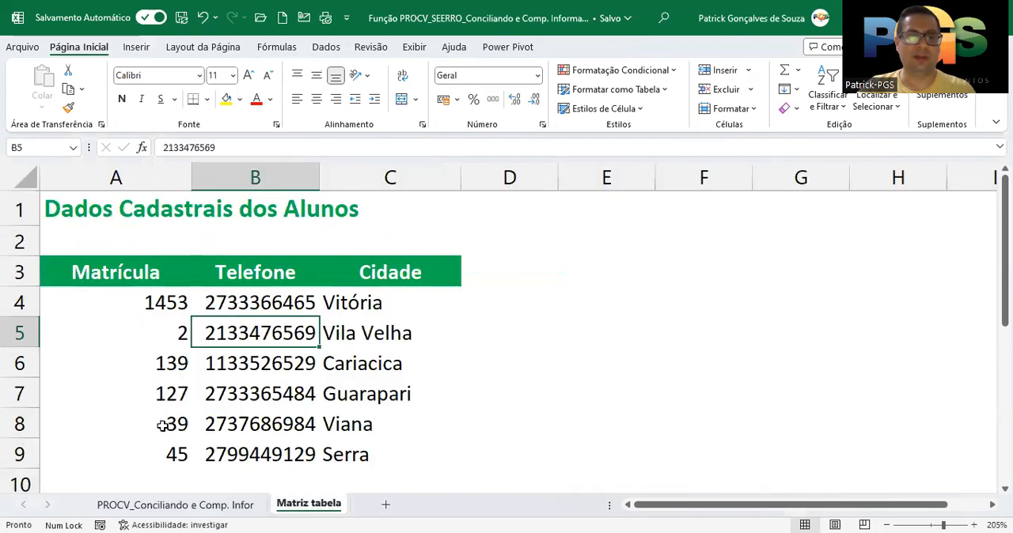
left_click(181, 510)
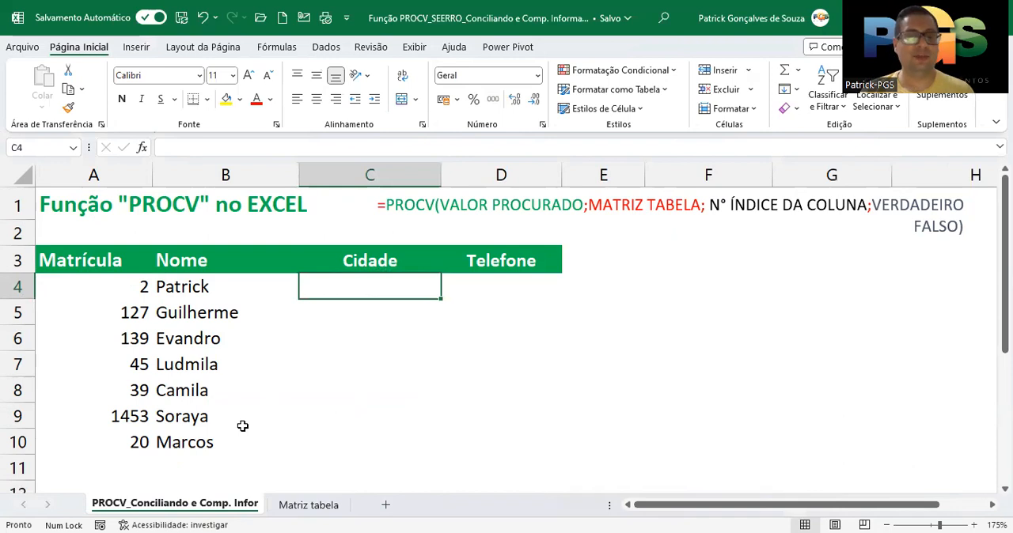
left_click(496, 279)
left_click(397, 298)
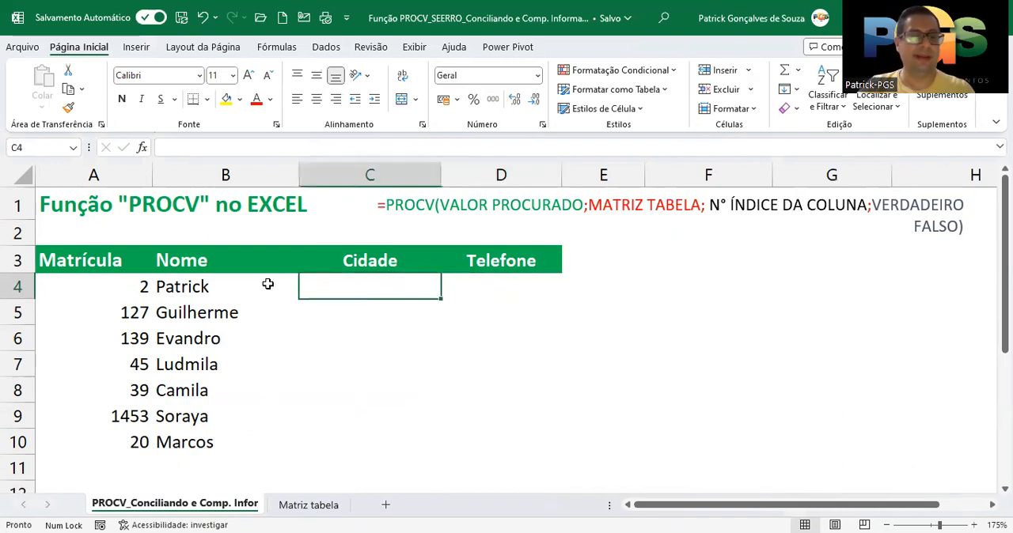
left_click(497, 283)
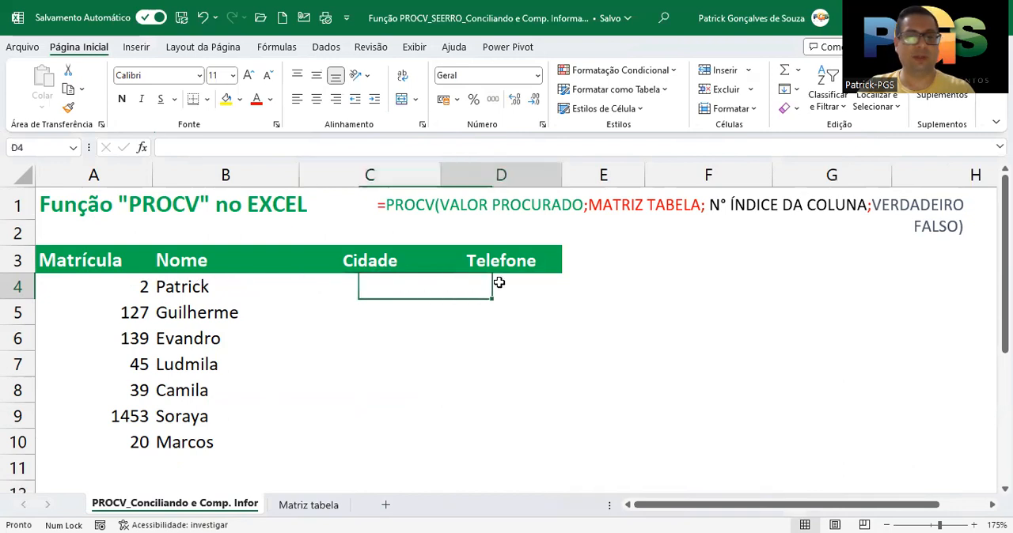
left_click(84, 283)
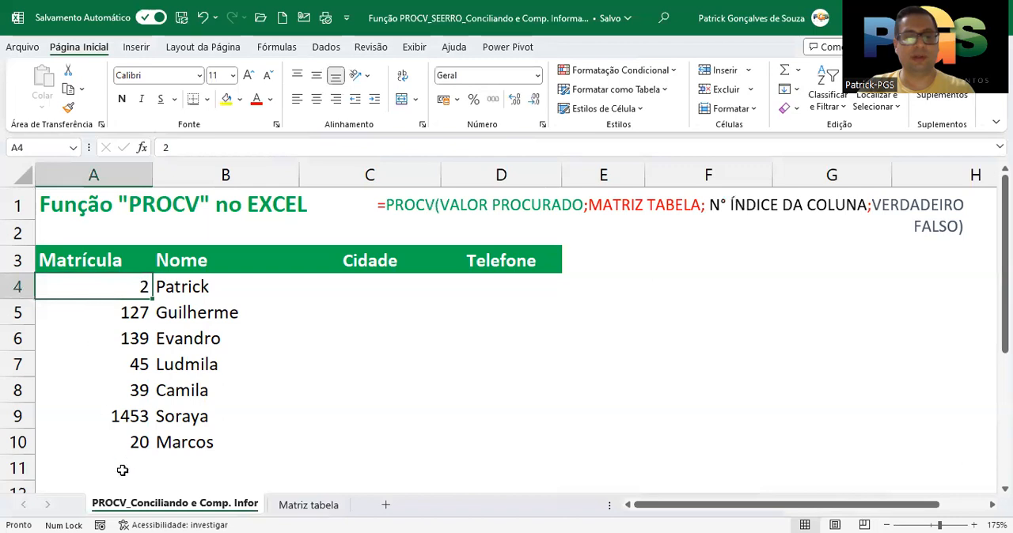
left_click(290, 509)
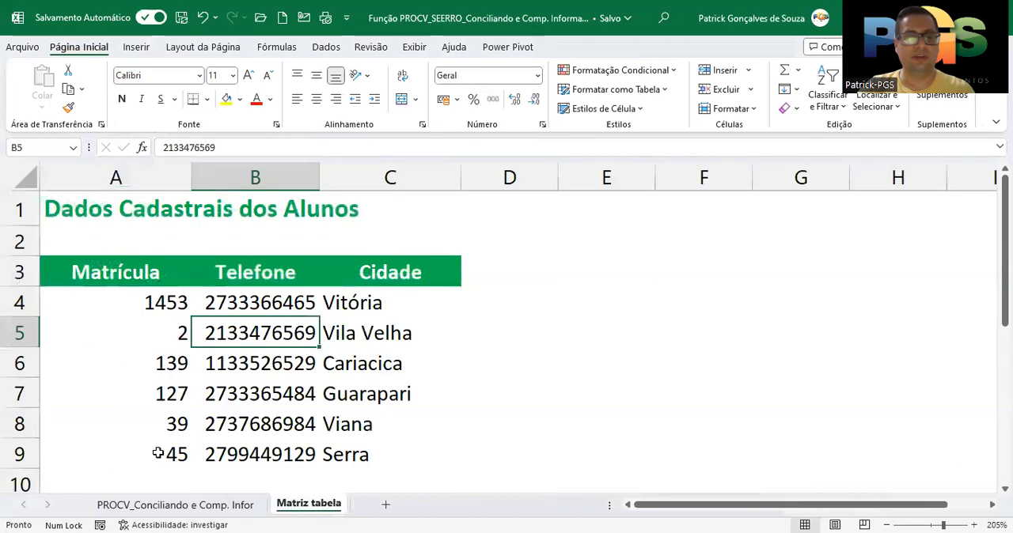
left_click(185, 507)
left_click(360, 287)
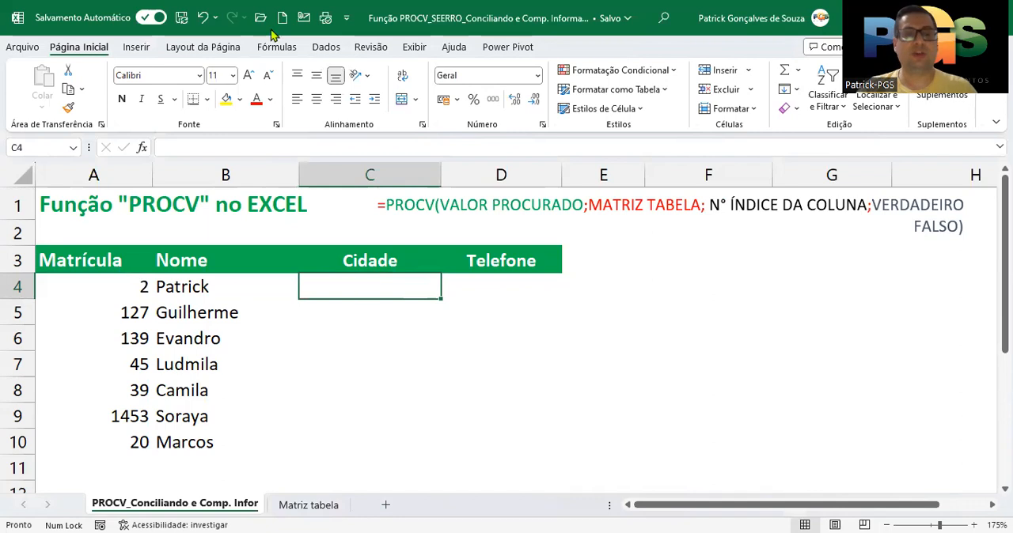
Look up the Matrícula in A4 of the PROCV sheet within the Matrícula column of the Matriz tabela sheet
left_click(307, 510)
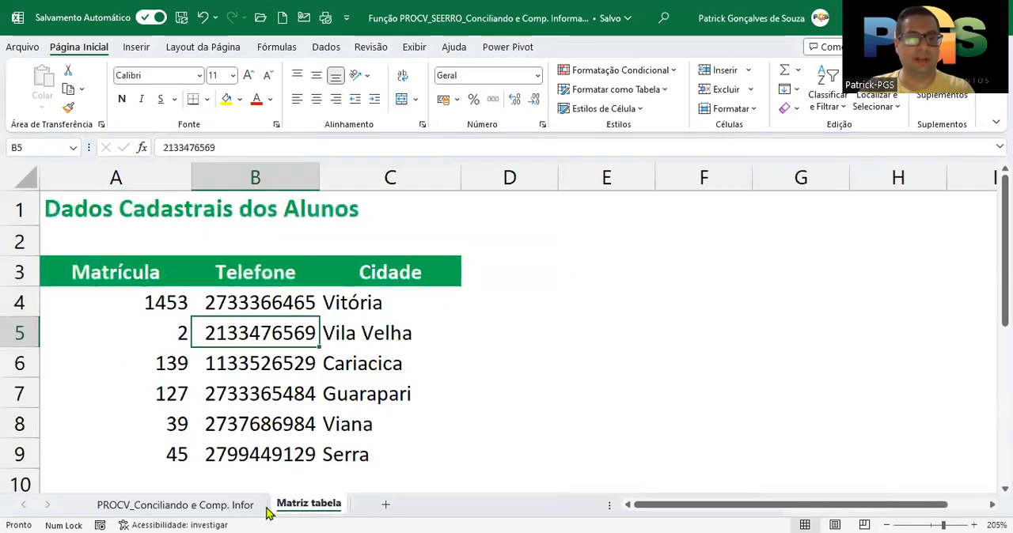
left_click(237, 507)
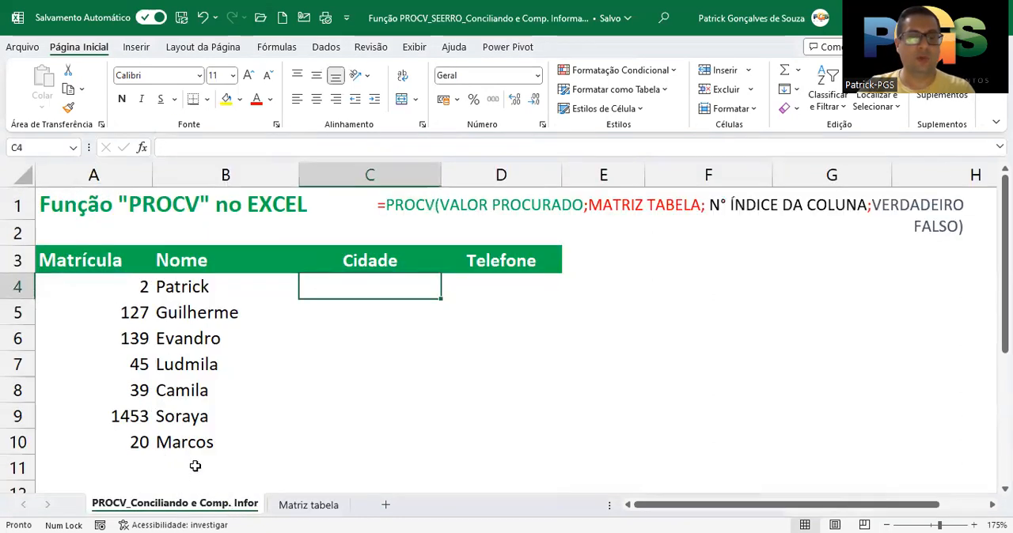
left_click(296, 506)
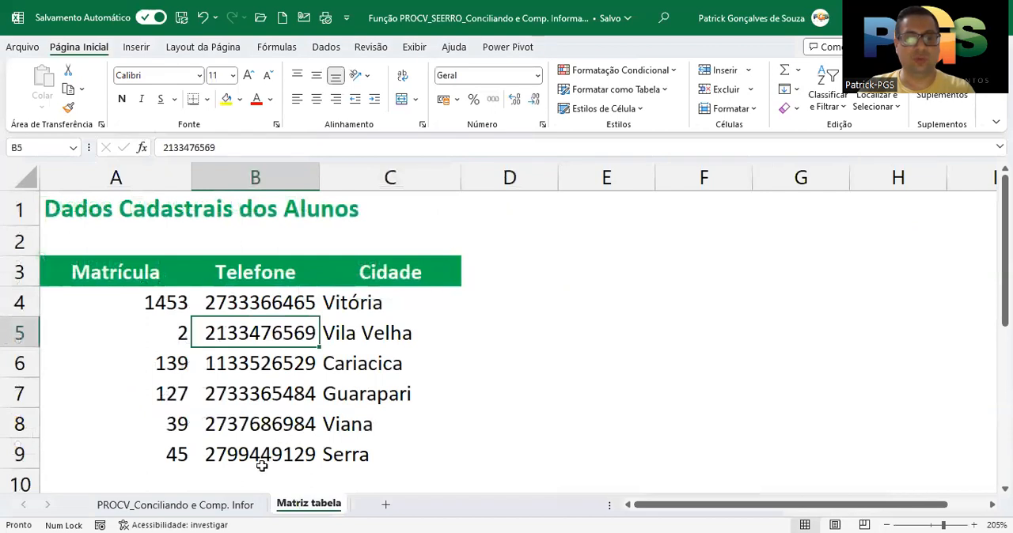
left_click(226, 507)
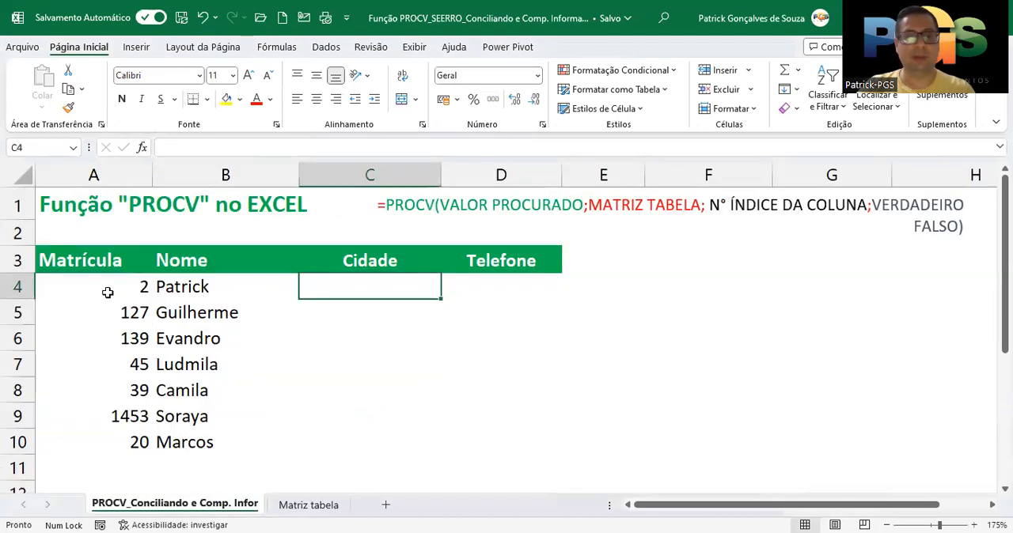
left_click(106, 289)
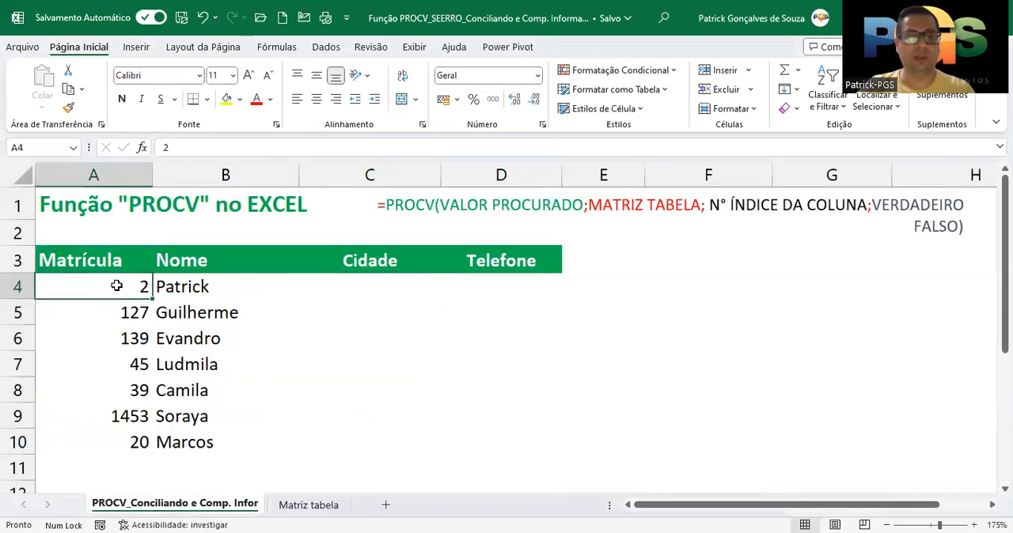
left_click(287, 506)
left_click(141, 335)
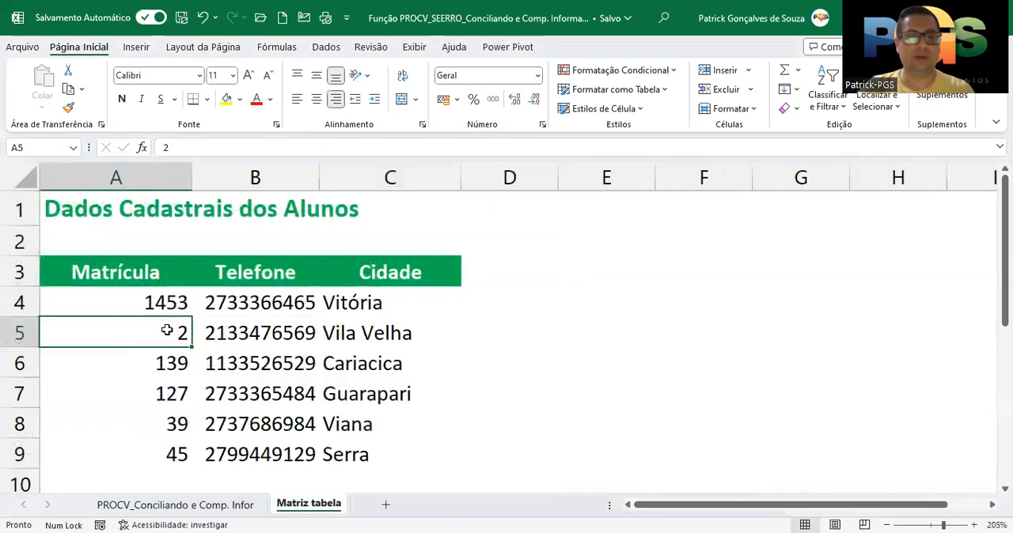
left_click(200, 506)
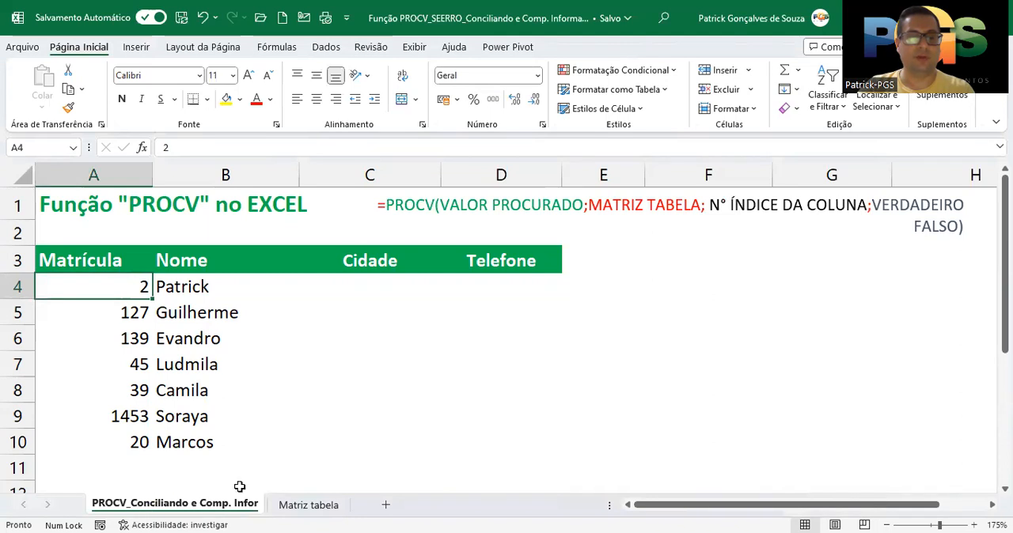
Copy the city Vila Velha from C5 of the Matriz tabela sheet into C4 of the PROCV sheet
left_click(292, 507)
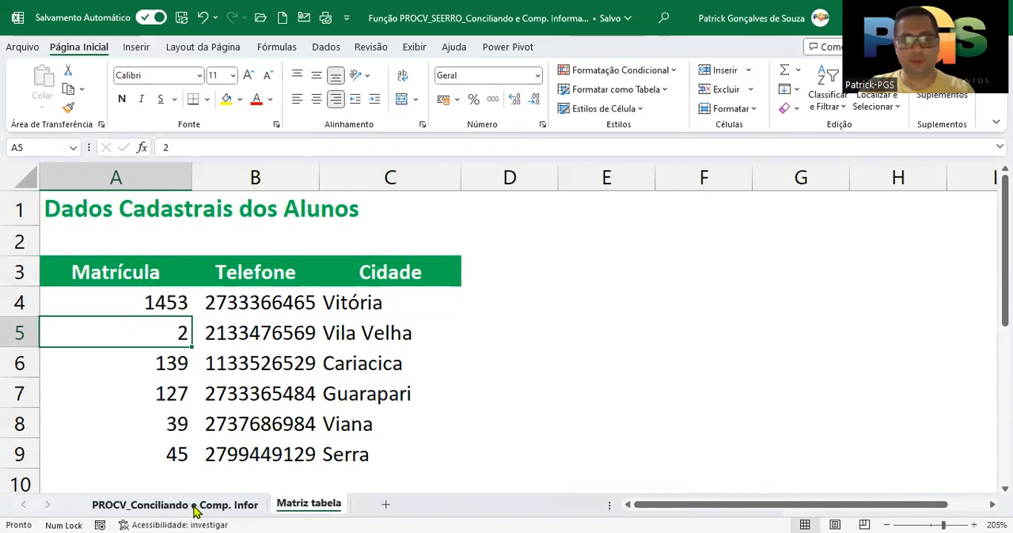
left_click(358, 345)
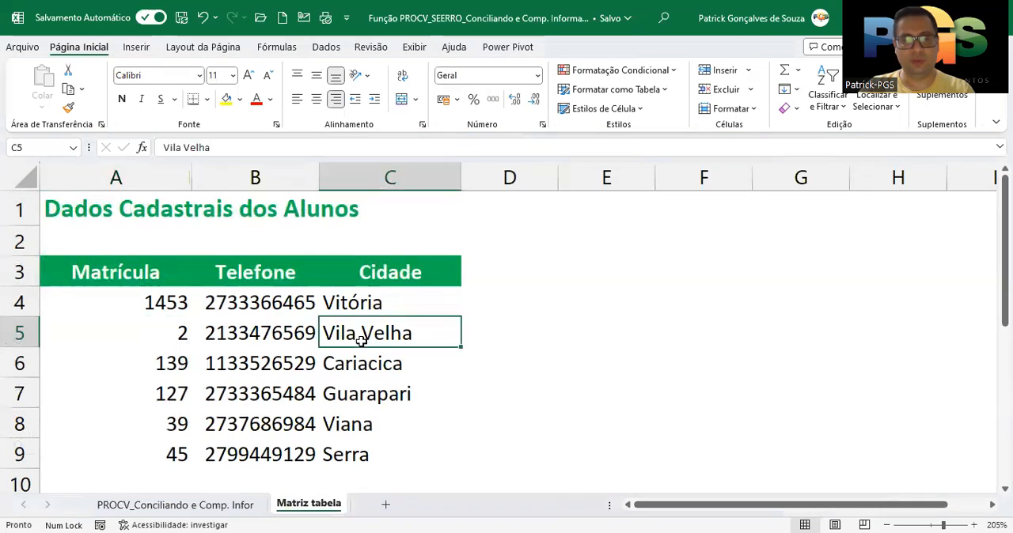
key("ctrl+c")
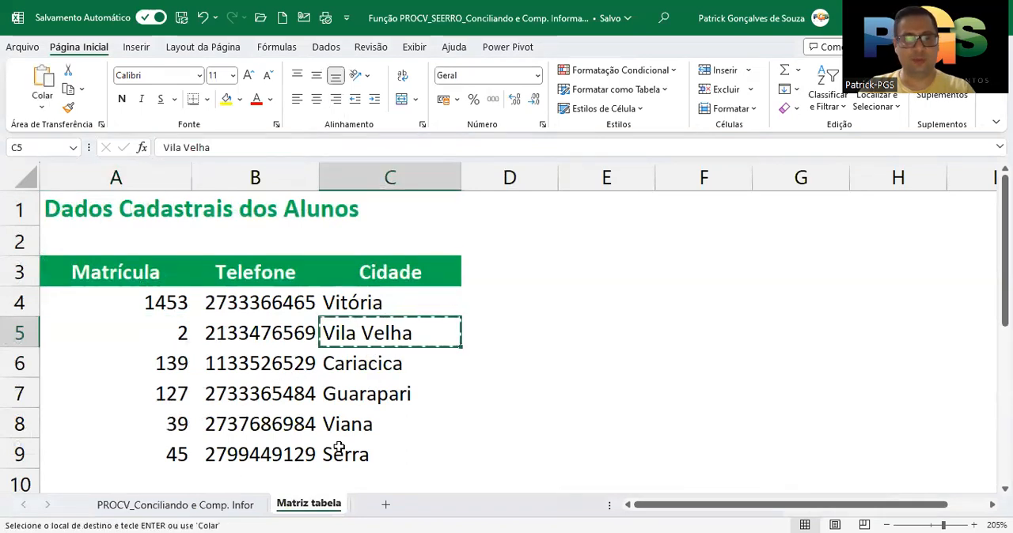
left_click(247, 506)
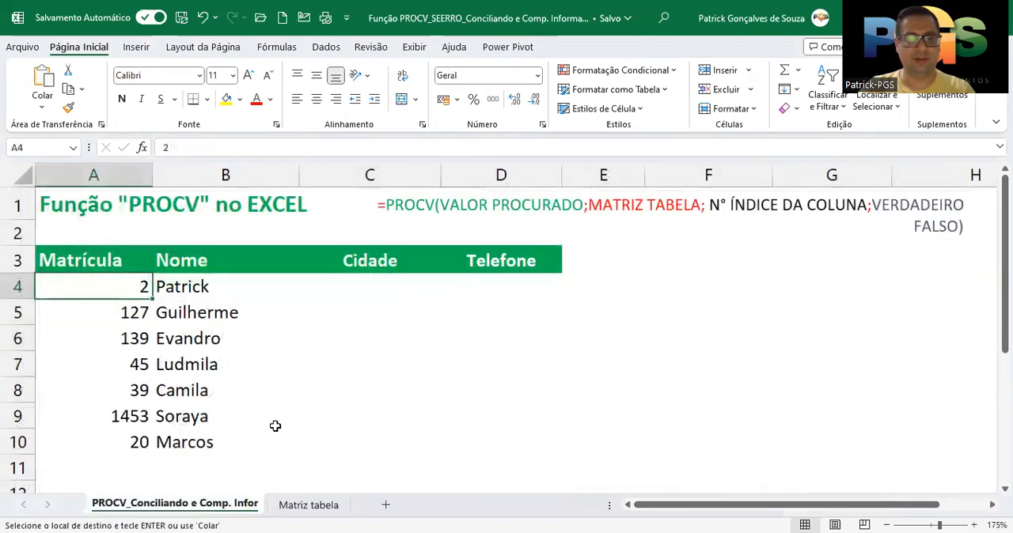
left_click(387, 291)
key("ctrl+v")
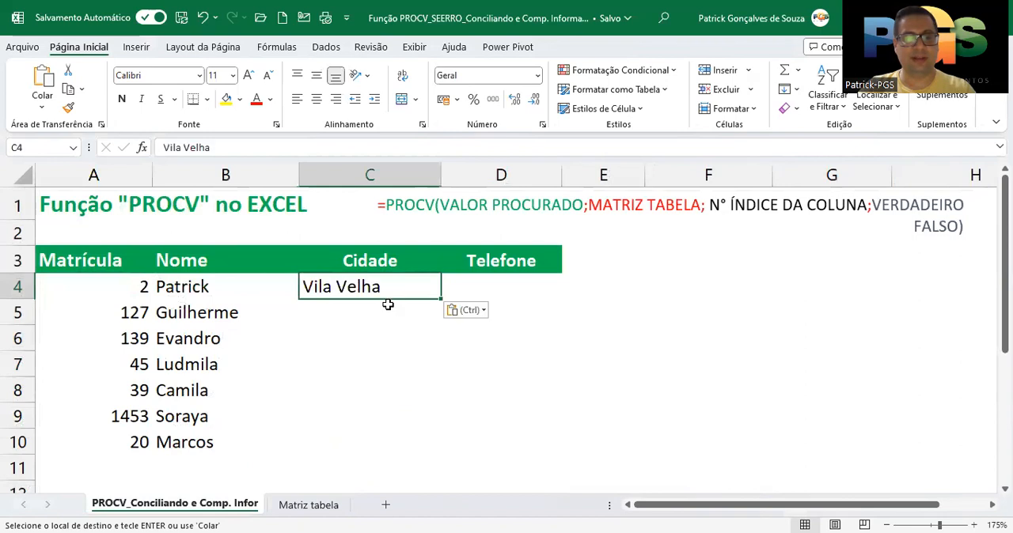
Copy the phone number from B5 of the Matriz tabela sheet into D4 of the PROCV sheet
left_click(289, 507)
left_click(279, 342)
key("ctrl+c")
left_click(224, 506)
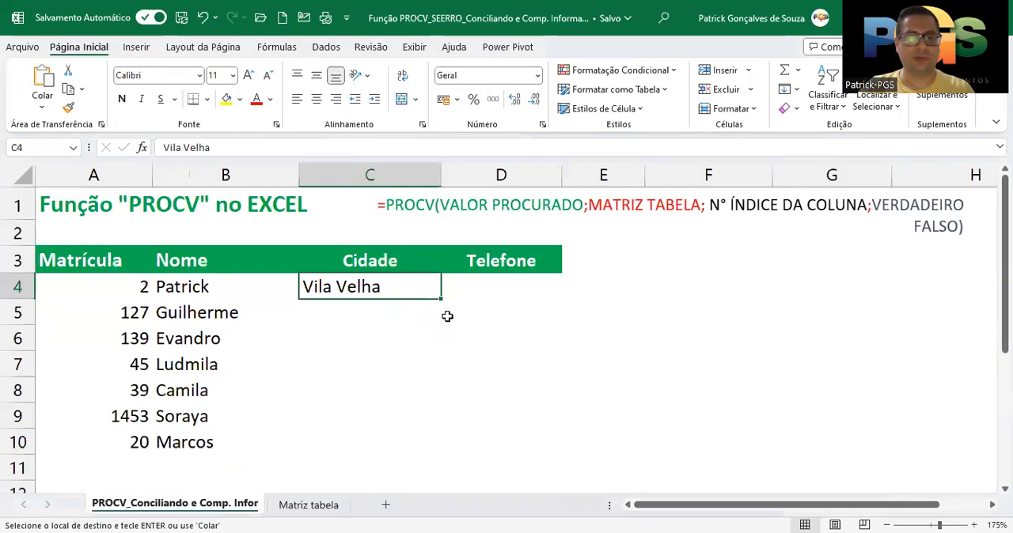
left_click(488, 290)
key("ctrl+v")
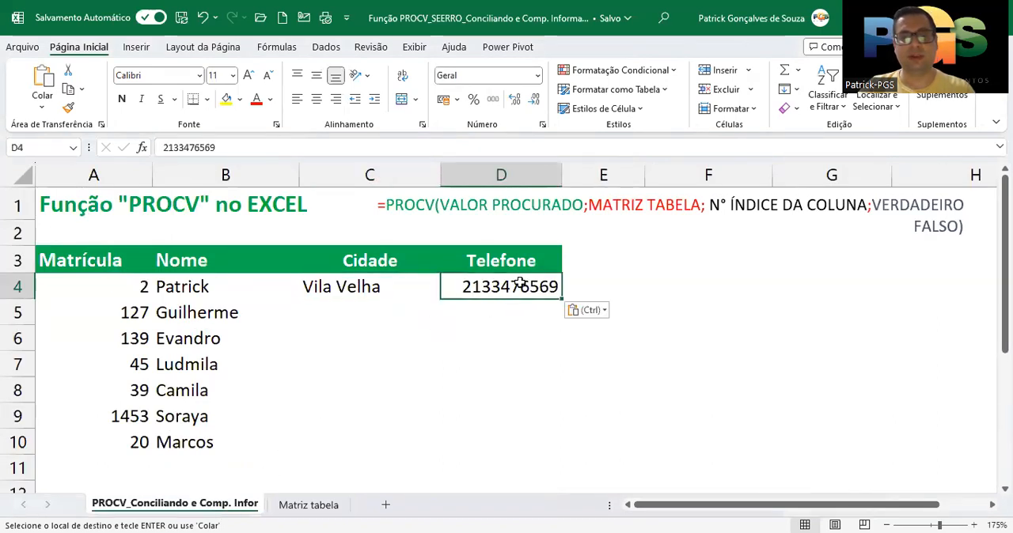
Clear the manually pasted city and phone number from C4:D4
left_click_drag(340, 288, 549, 290)
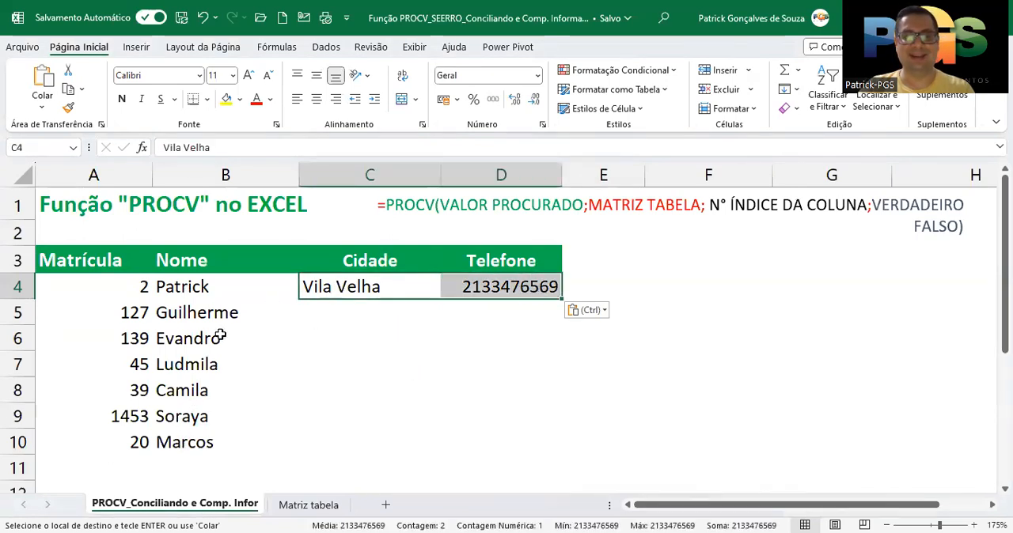
left_click_drag(215, 287, 210, 443)
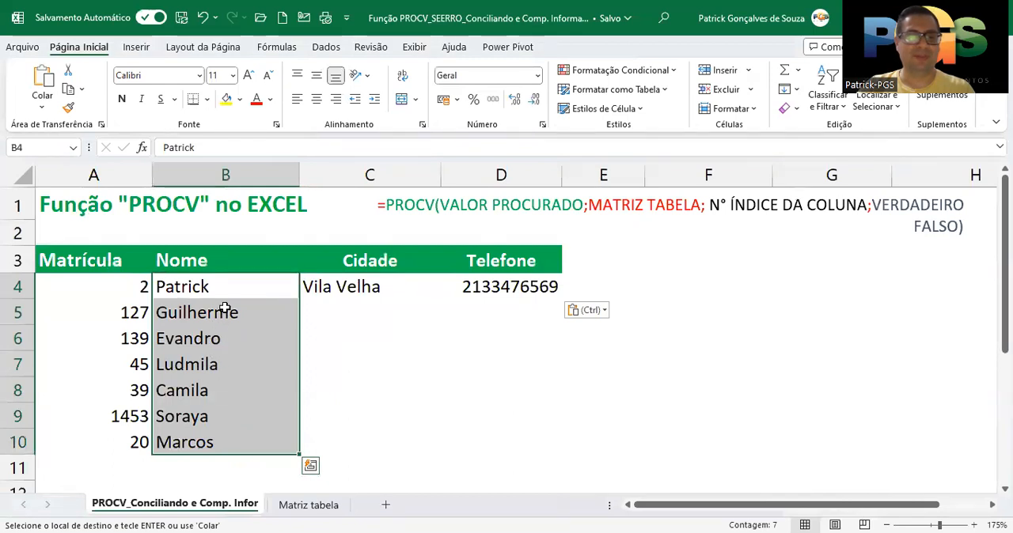
left_click_drag(483, 286, 375, 287)
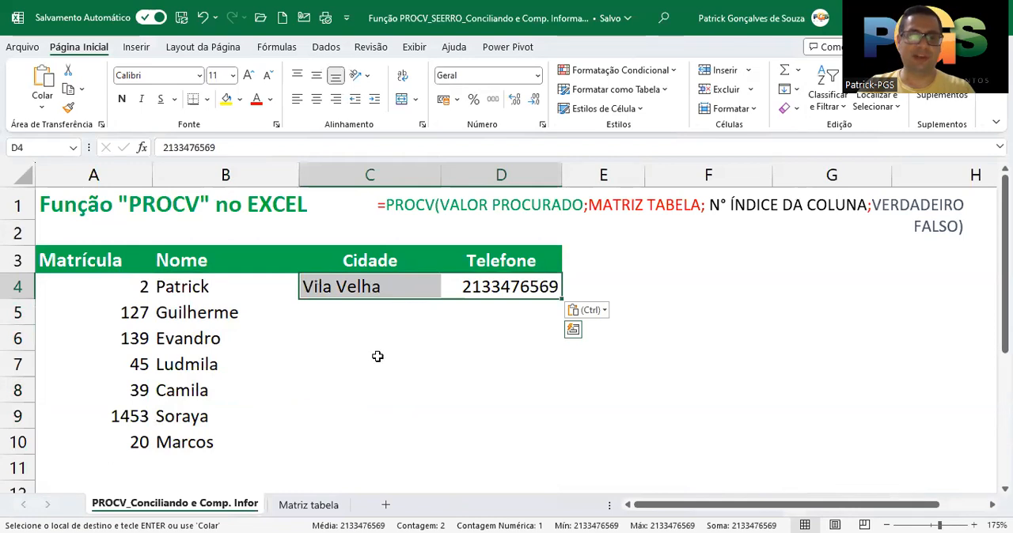
left_click_drag(483, 288, 389, 290)
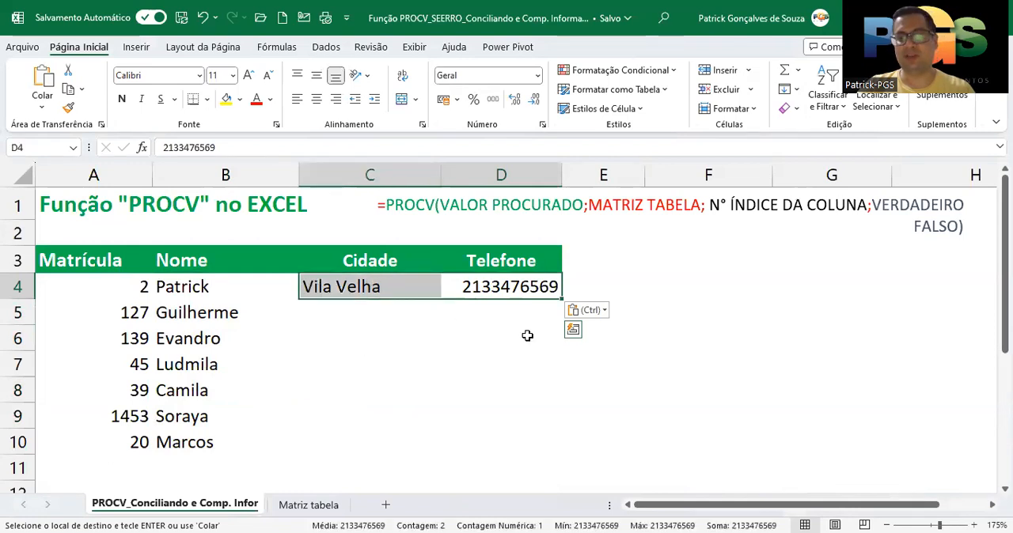
key("Delete")
Start a PROCV formula in C4 of the PROCV sheet with the Matrícula in A4 as the lookup value
left_click(403, 285)
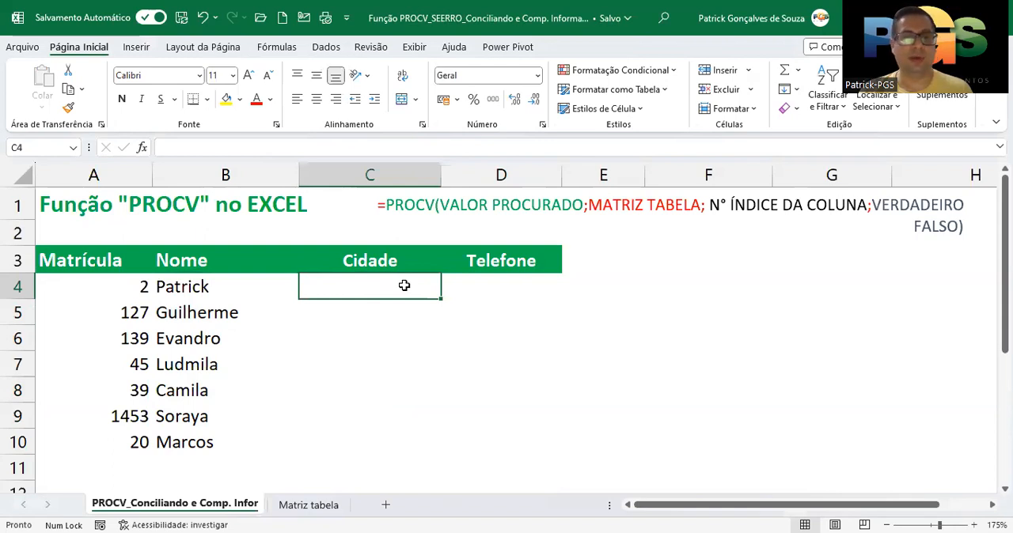
left_click(479, 286)
left_click(311, 288)
left_click(485, 288)
left_click(365, 287)
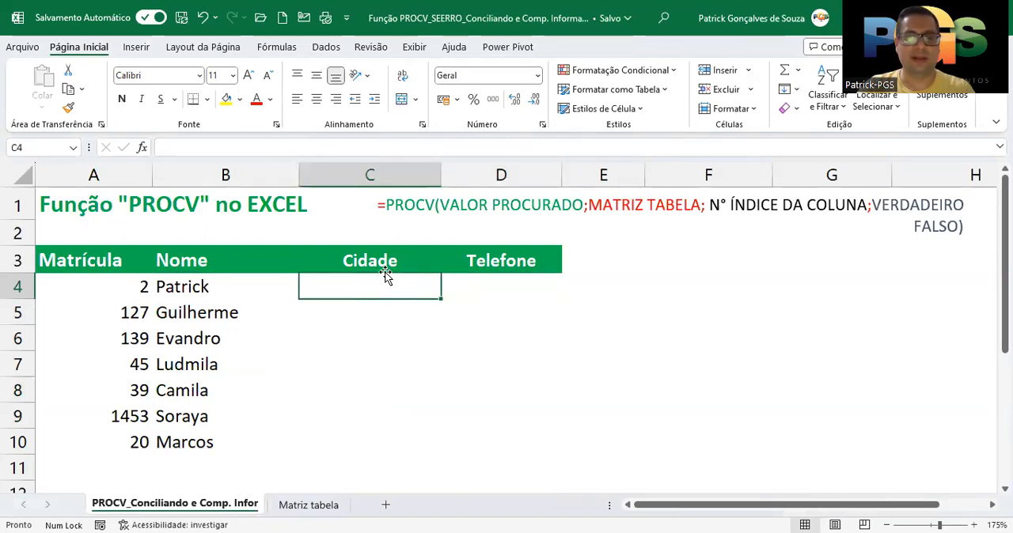
type("=p")
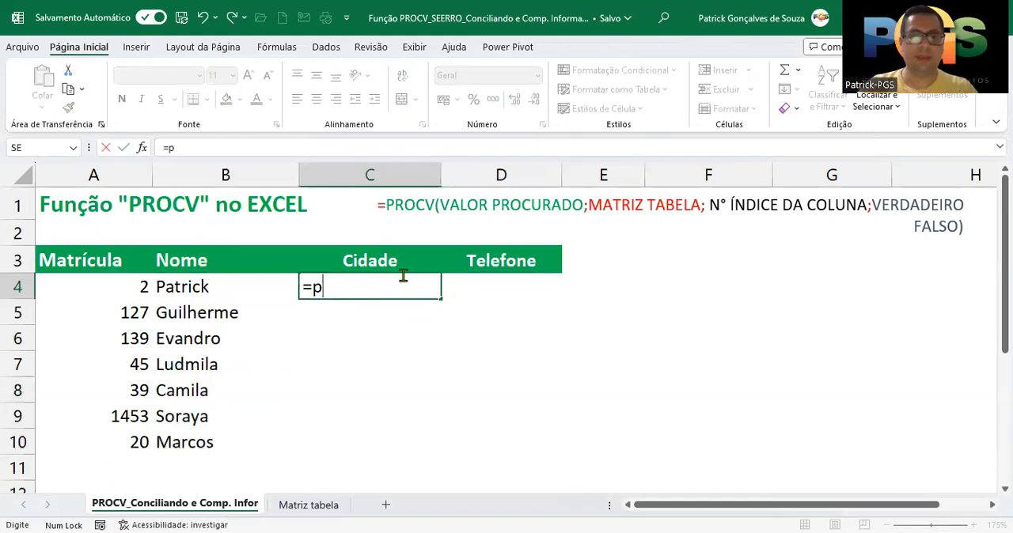
type("rocv(")
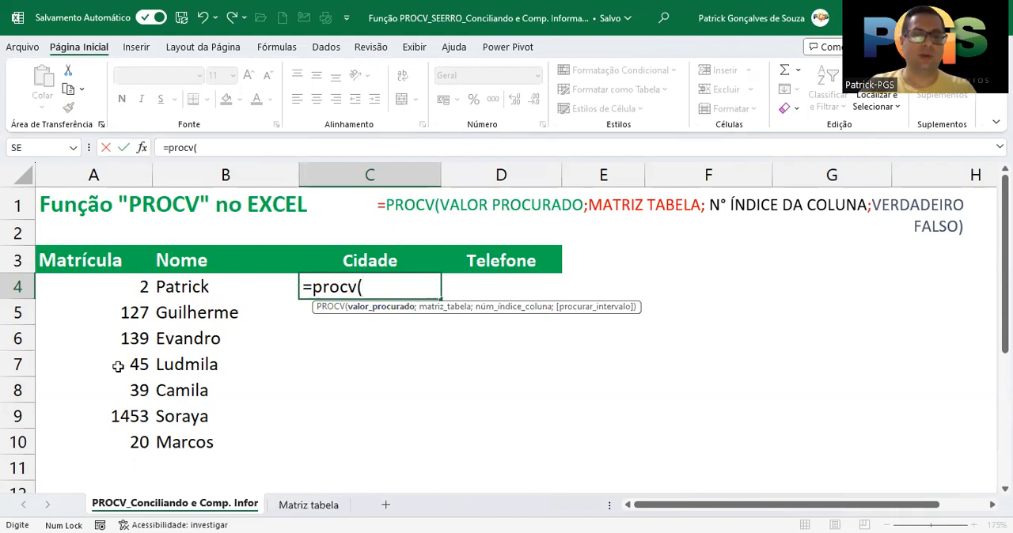
left_click(119, 285)
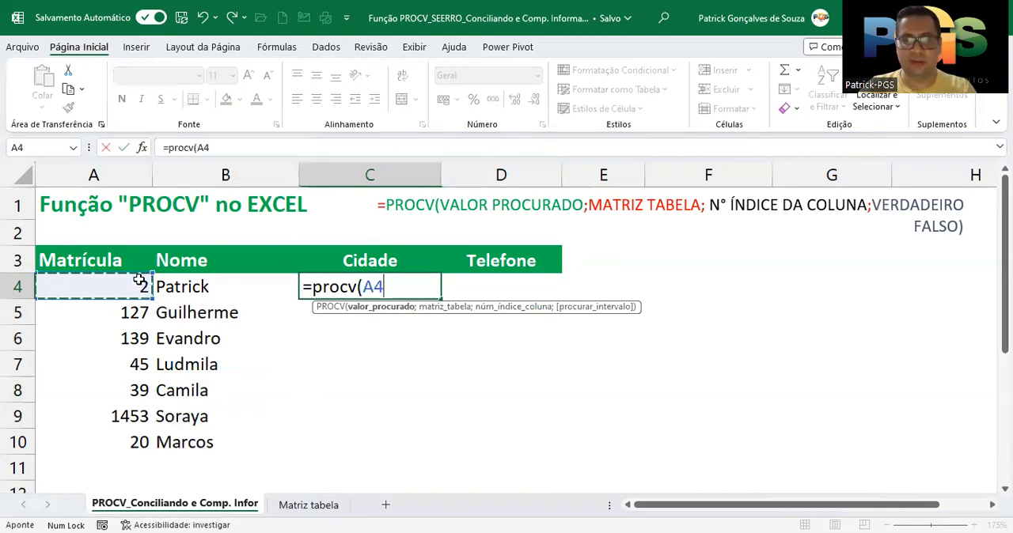
type(";")
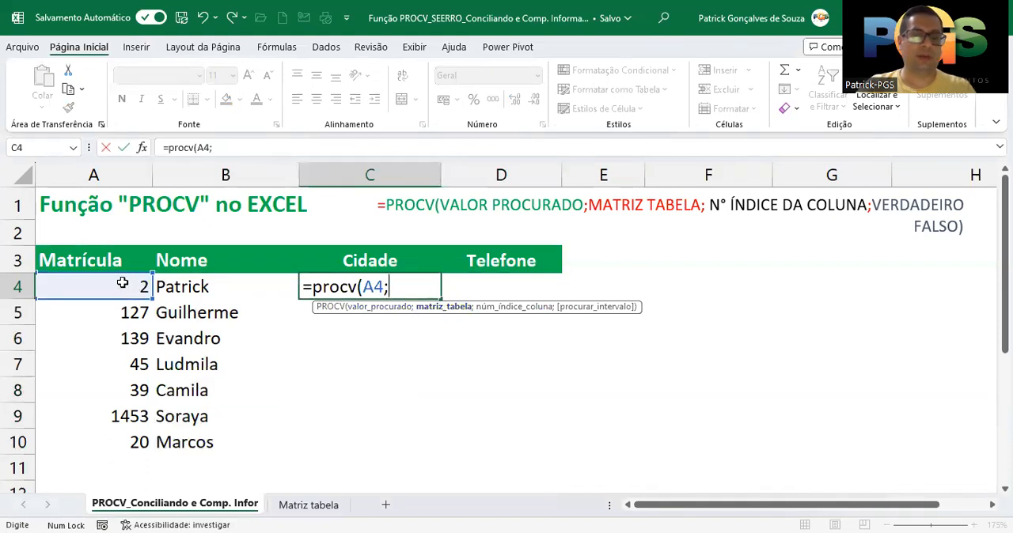
Set columns A:C of the Matriz tabela sheet as the formula's table array
left_click(305, 507)
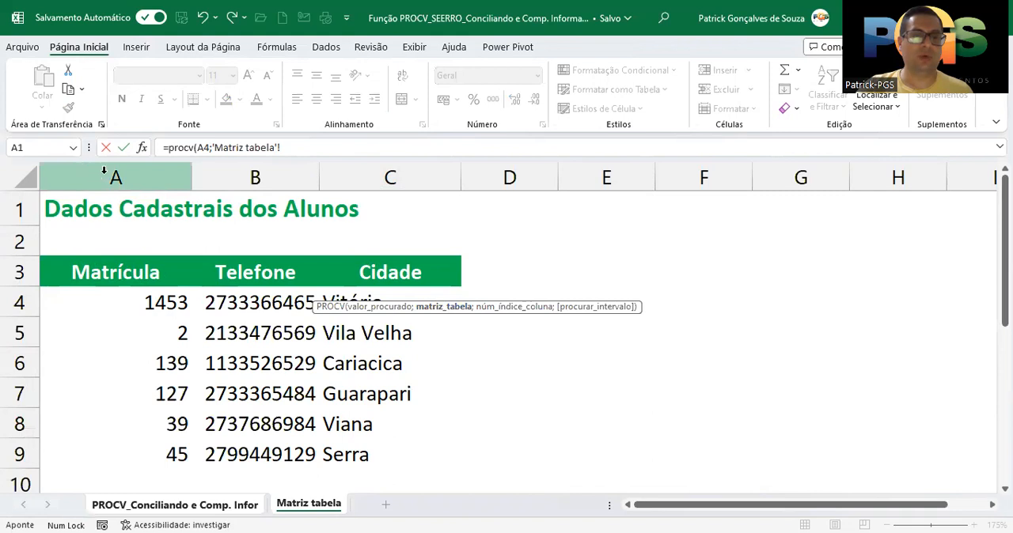
left_click_drag(100, 173, 378, 191)
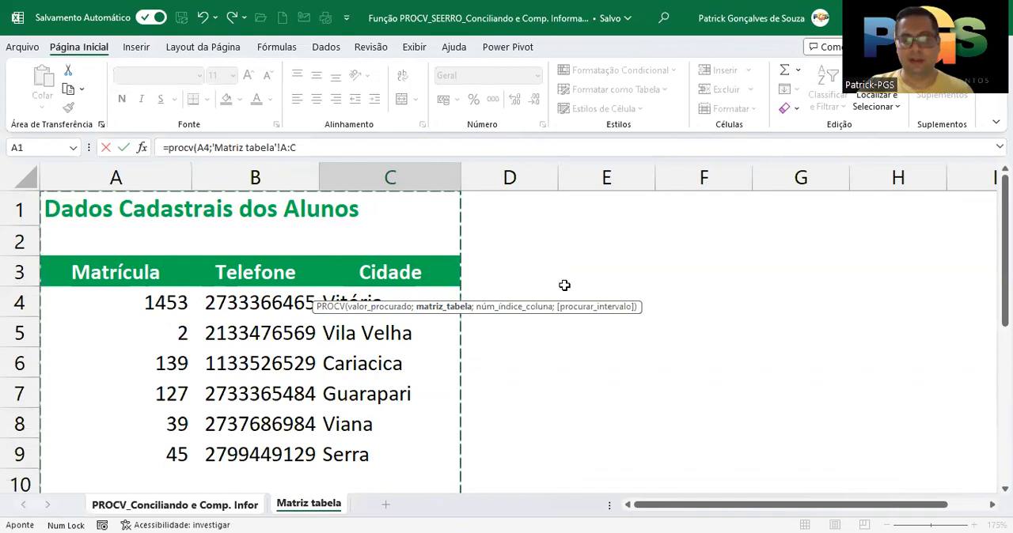
type(";")
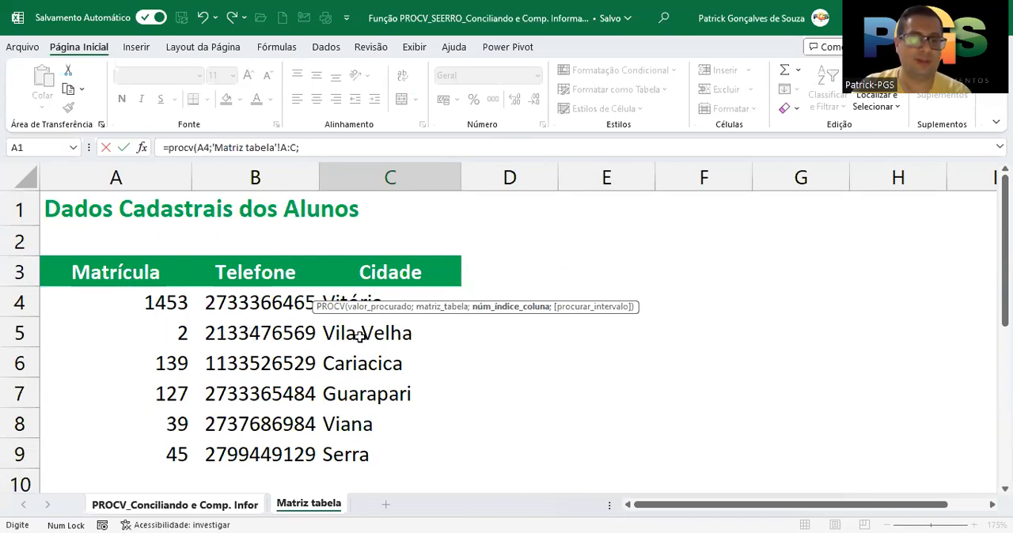
Complete the PROCV formula with column index 3 and FALSO for an exact match
left_click(334, 145)
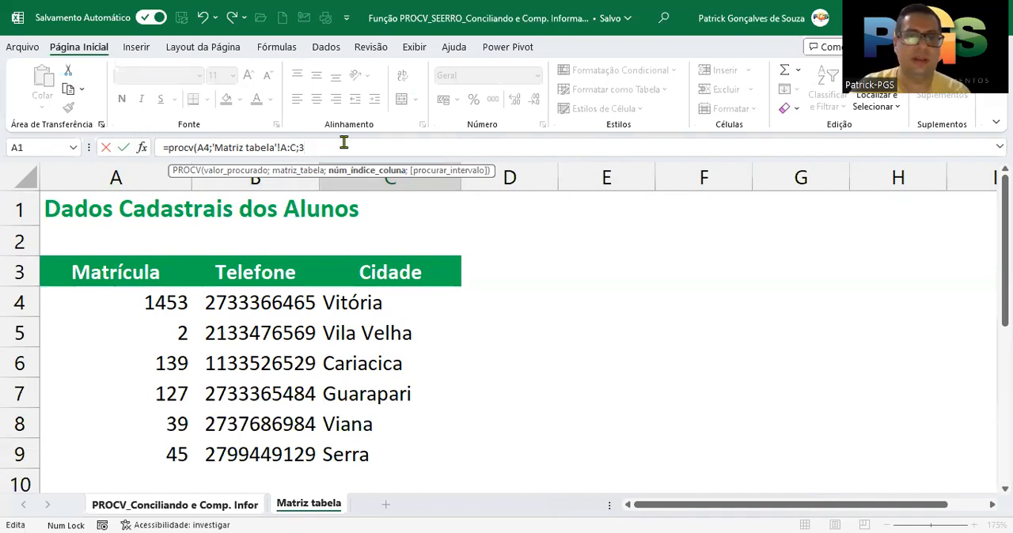
type(";")
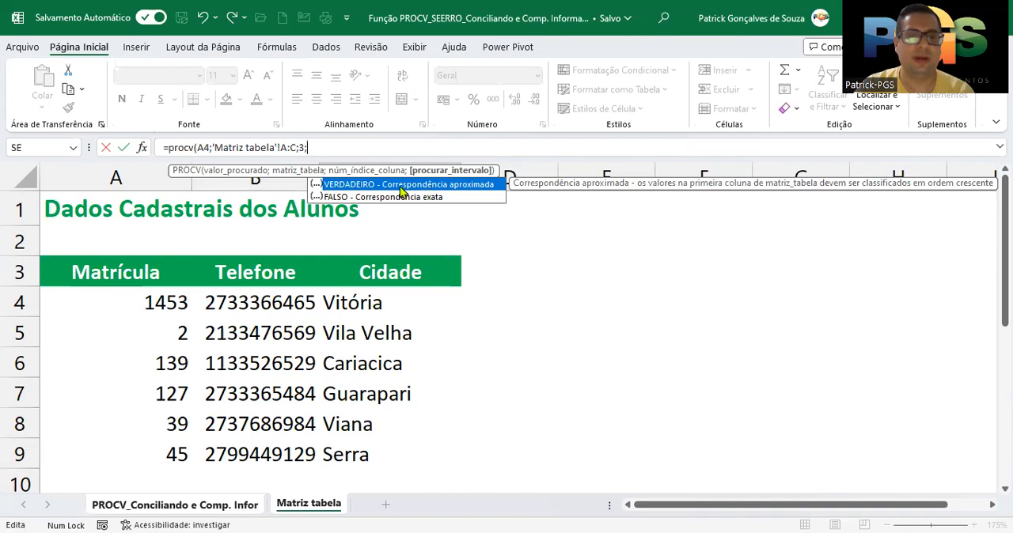
left_click(340, 197)
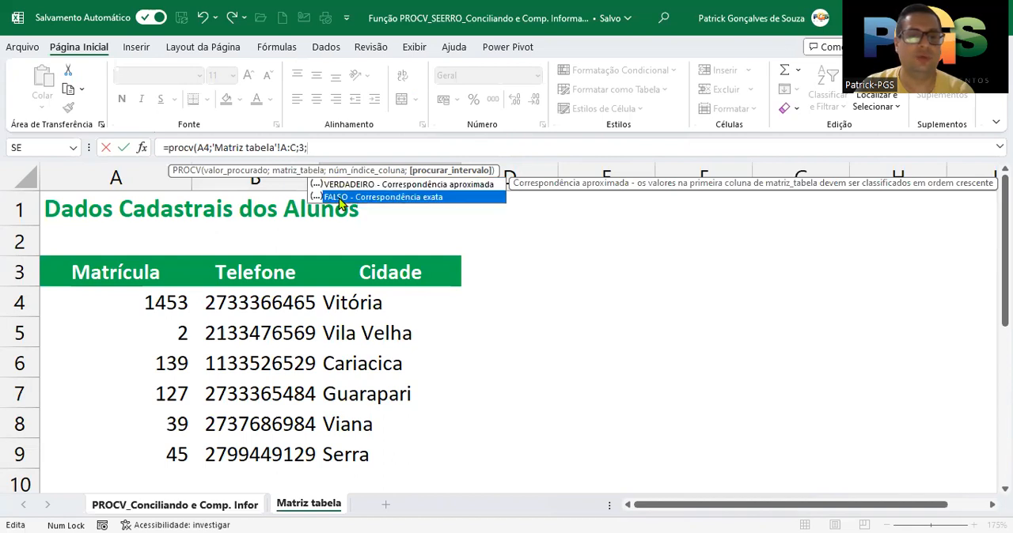
key("Tab")
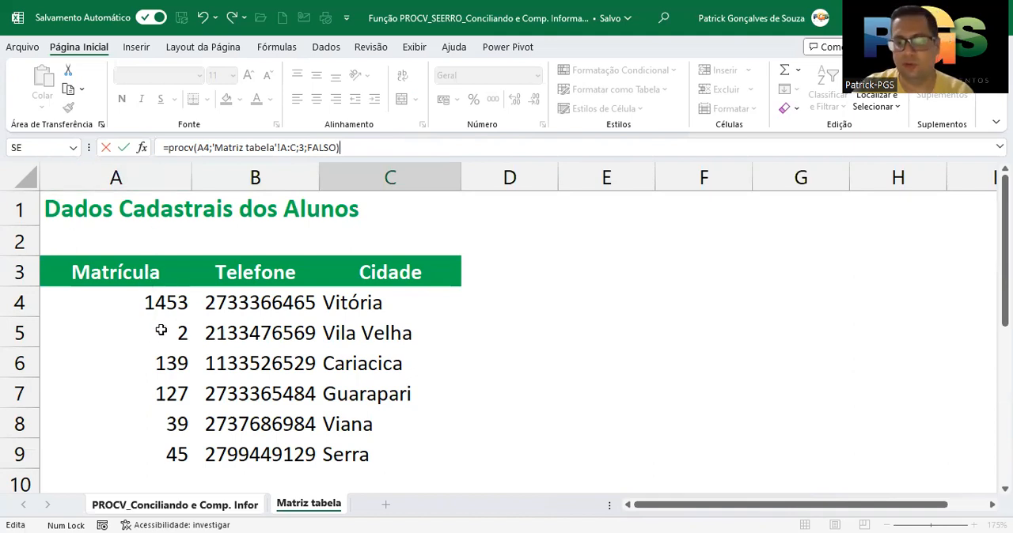
key("Return")
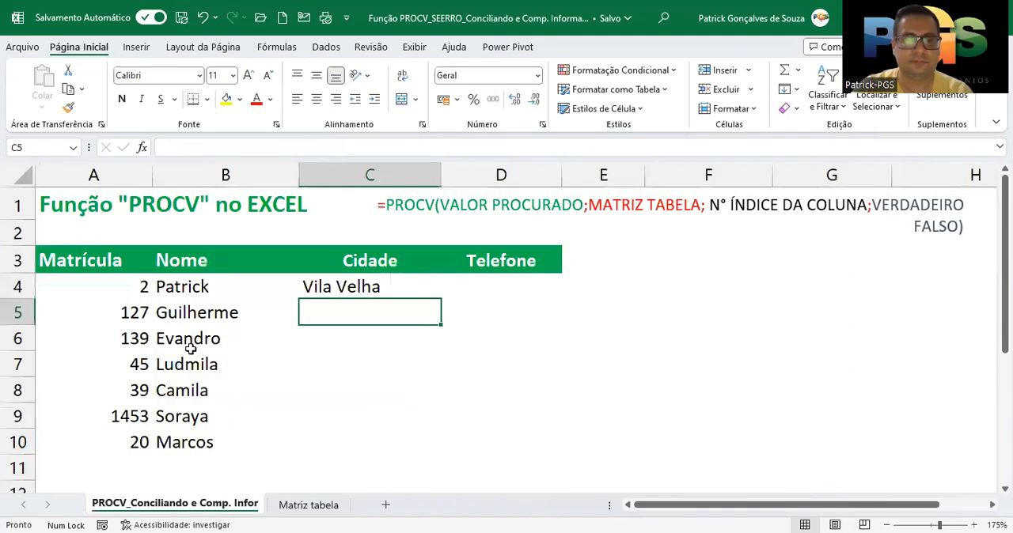
Check the city returned in C4 against the row for Matrícula 2 in the Matriz tabela sheet
left_click(342, 286)
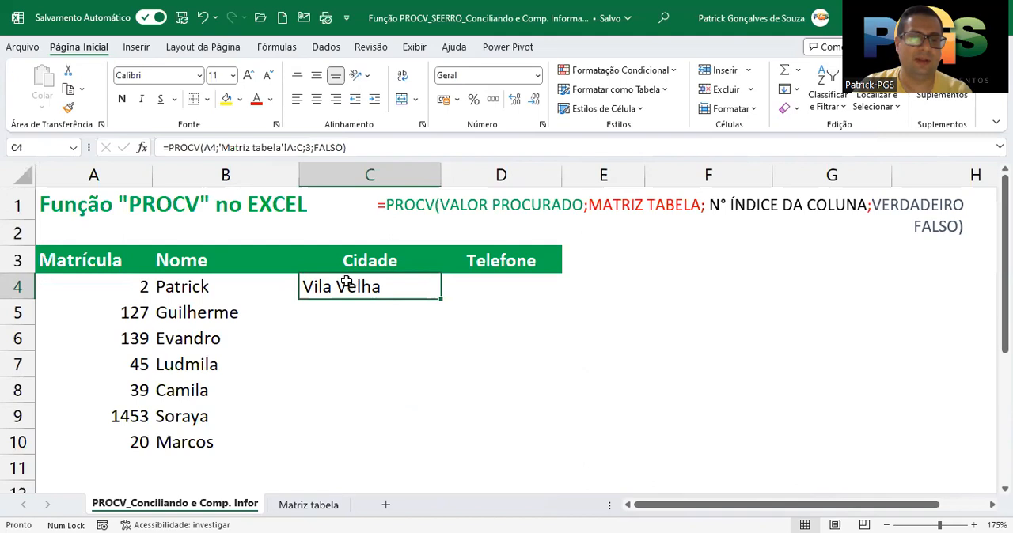
left_click(124, 285)
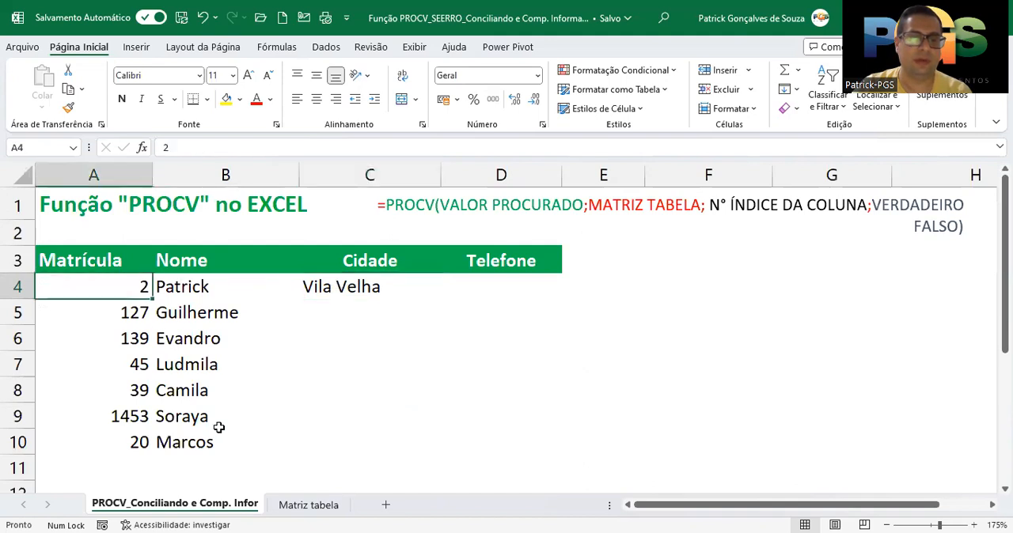
left_click(300, 508)
left_click(139, 332)
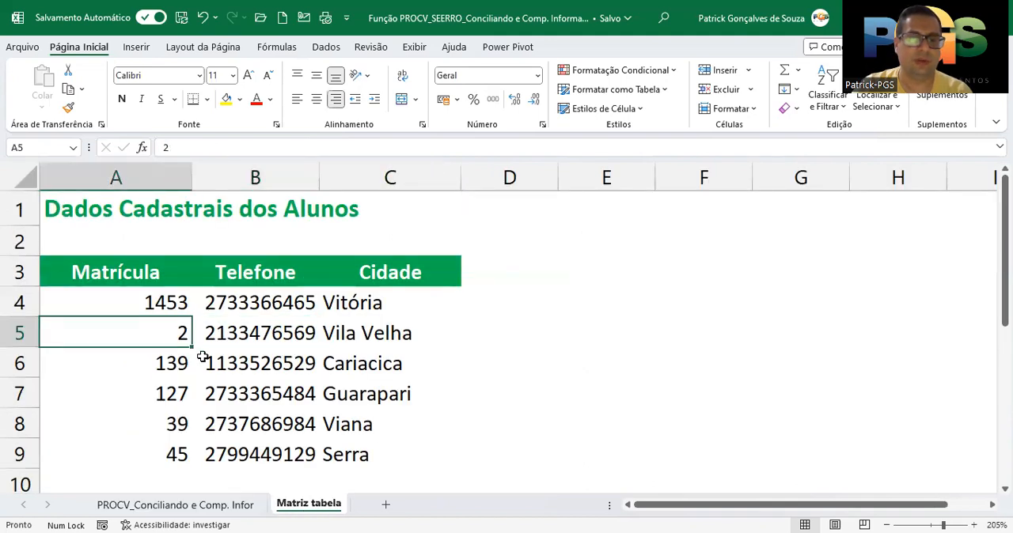
left_click(372, 336)
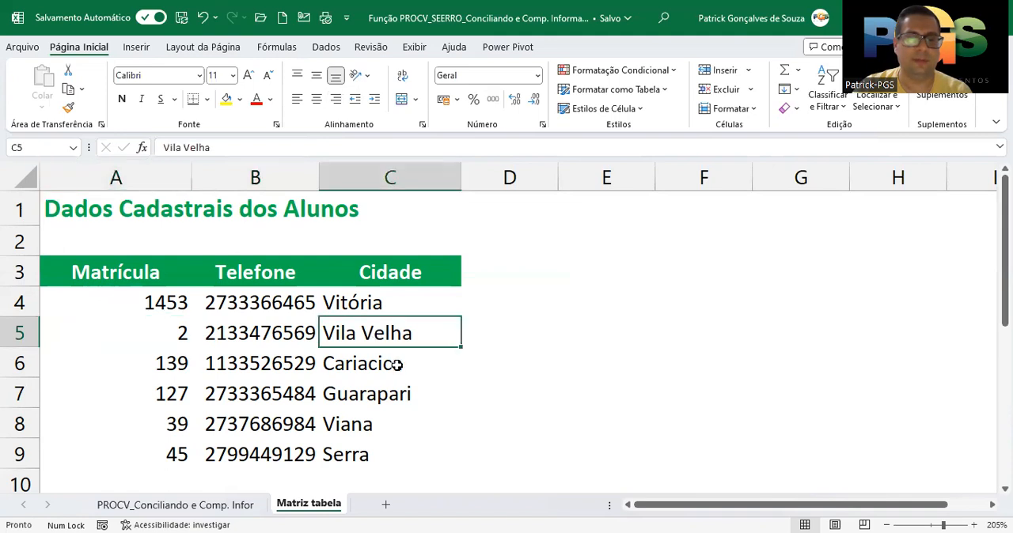
Trace the lookup through columns A:C of the Matriz tabela sheet, going down the Matrícula column from A1 to A5
left_click_drag(140, 174, 387, 176)
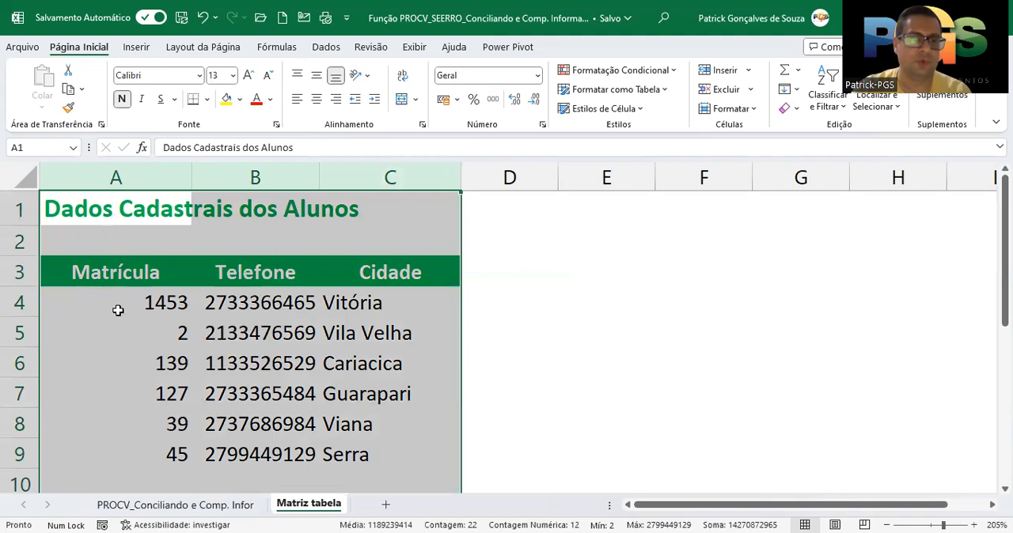
left_click(117, 215)
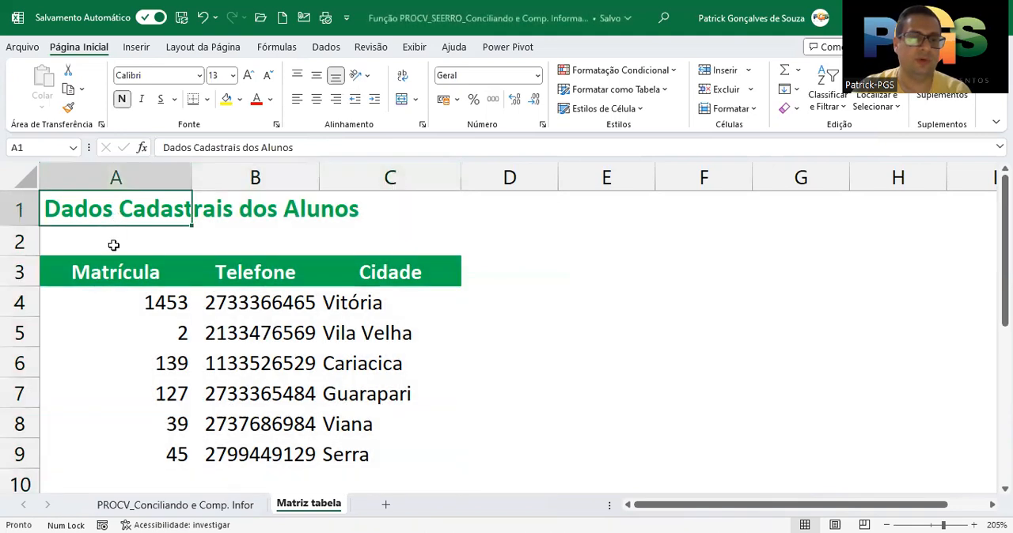
left_click(114, 242)
left_click(114, 272)
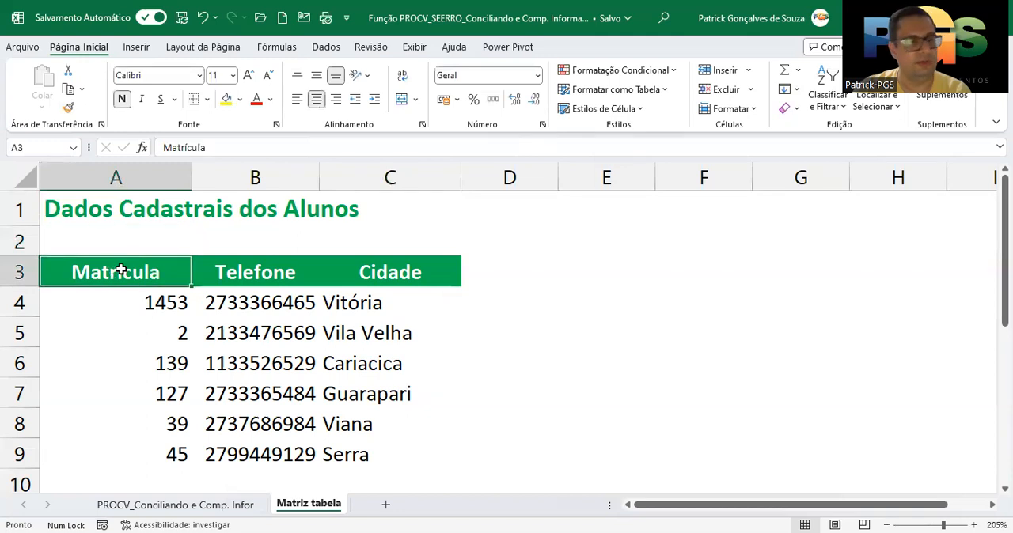
left_click(151, 301)
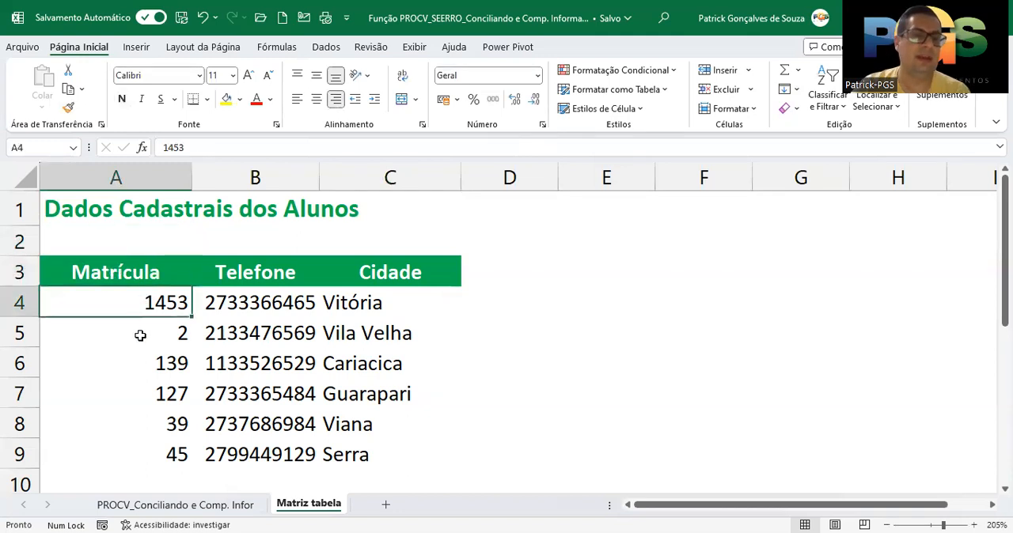
left_click(143, 336)
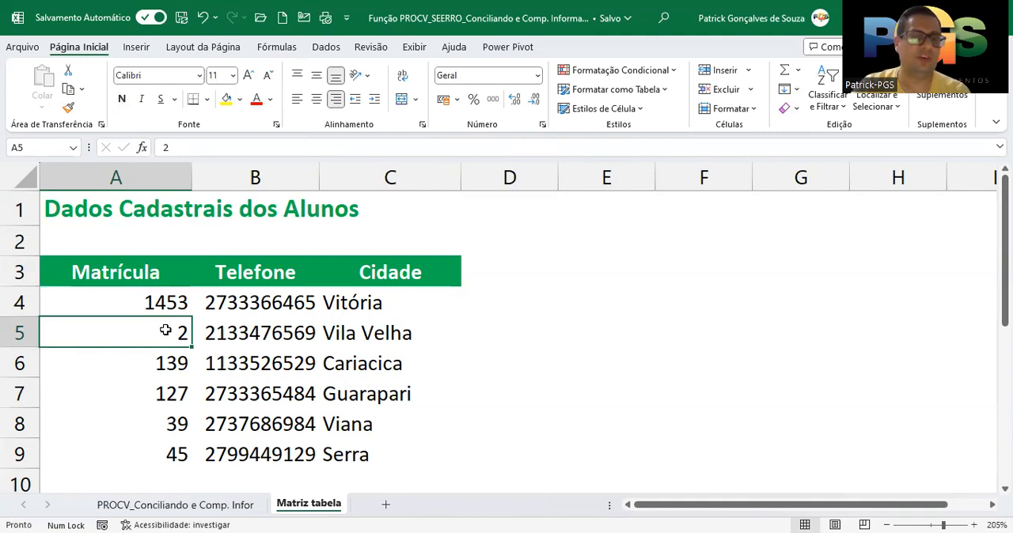
Review the column index argument of the PROCV formula in C4 of the PROCV sheet
left_click(238, 504)
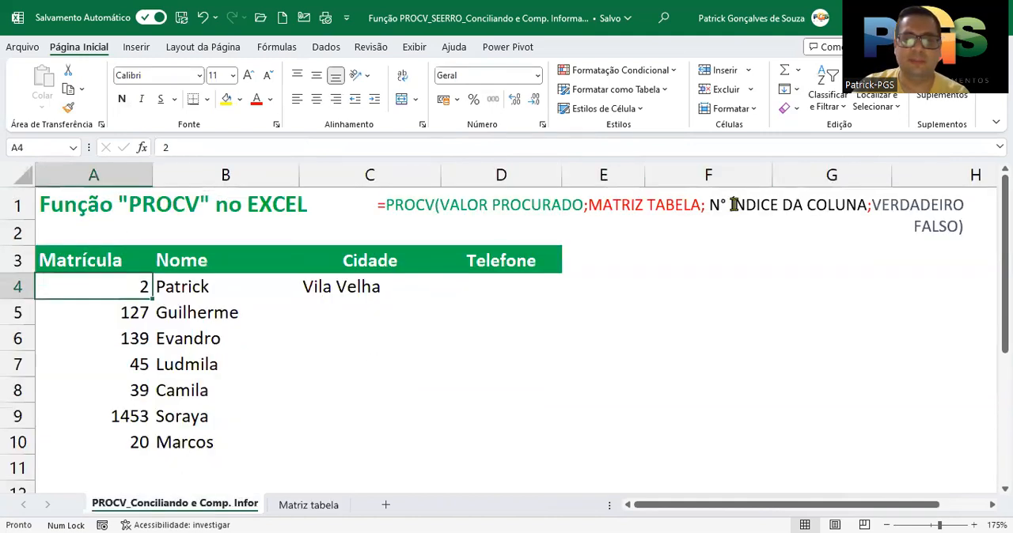
left_click(385, 286)
double_click(393, 286)
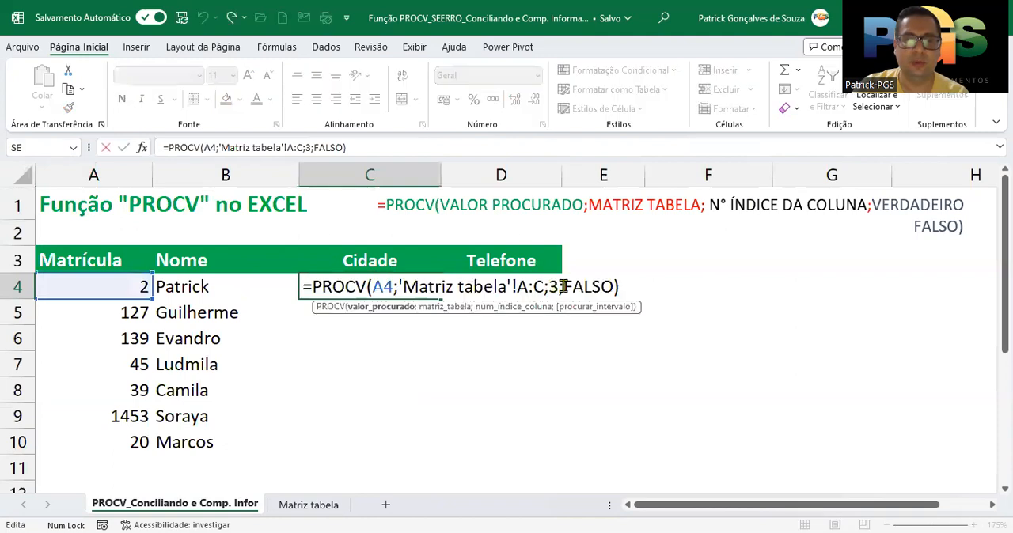
left_click(555, 286)
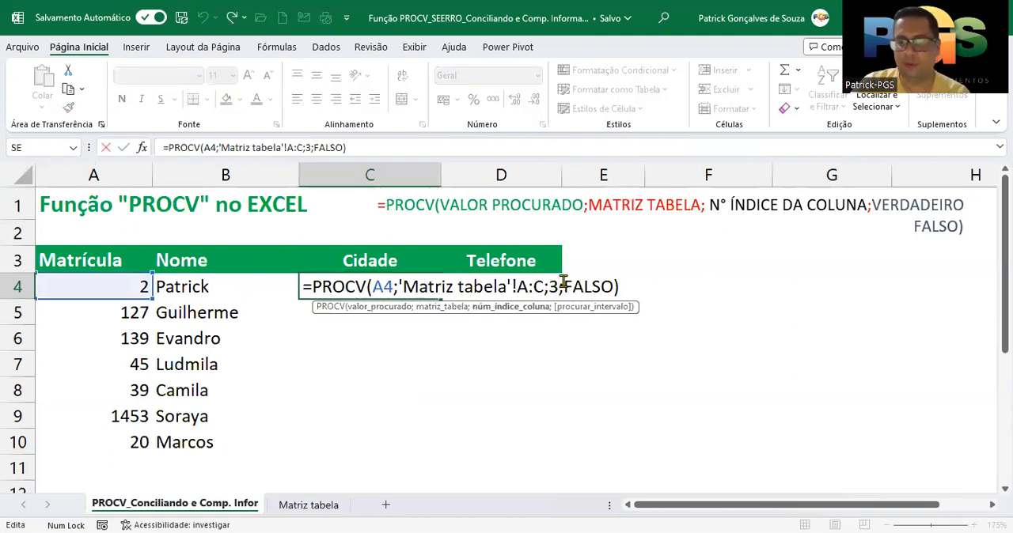
key("Return")
Count across columns A to C of the Matriz tabela sheet along row 5, from Matrícula to Cidade
left_click(325, 507)
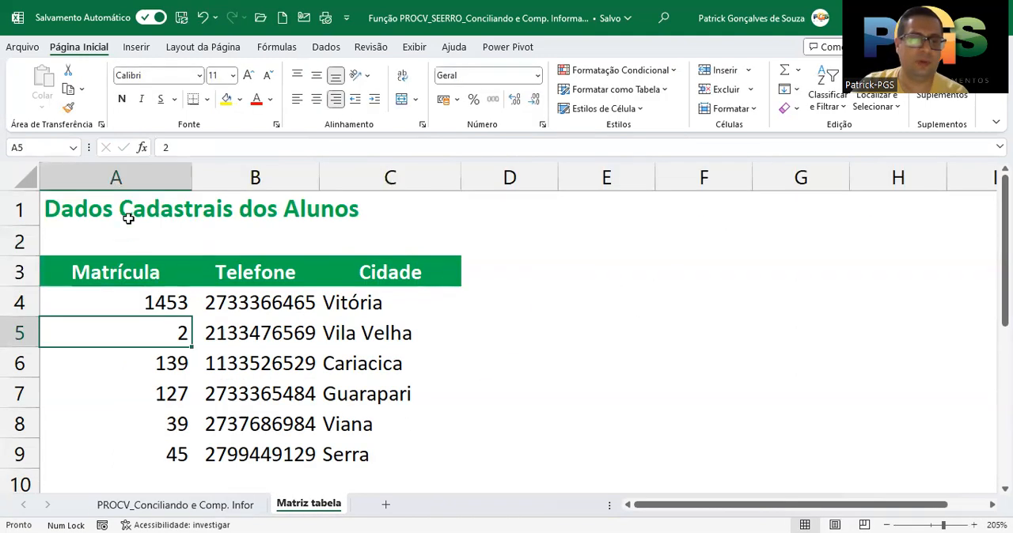
left_click_drag(130, 177, 333, 177)
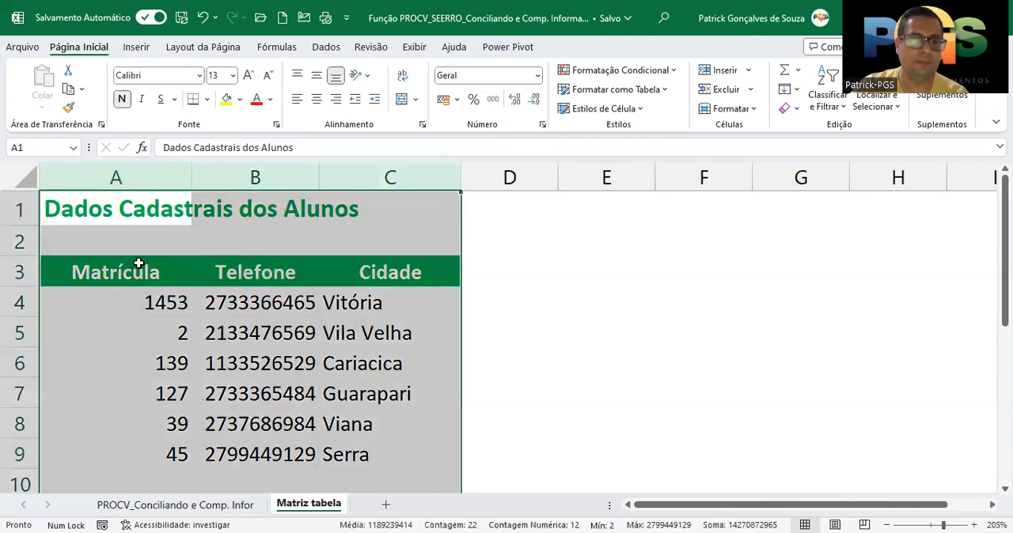
left_click(133, 329)
left_click(252, 332)
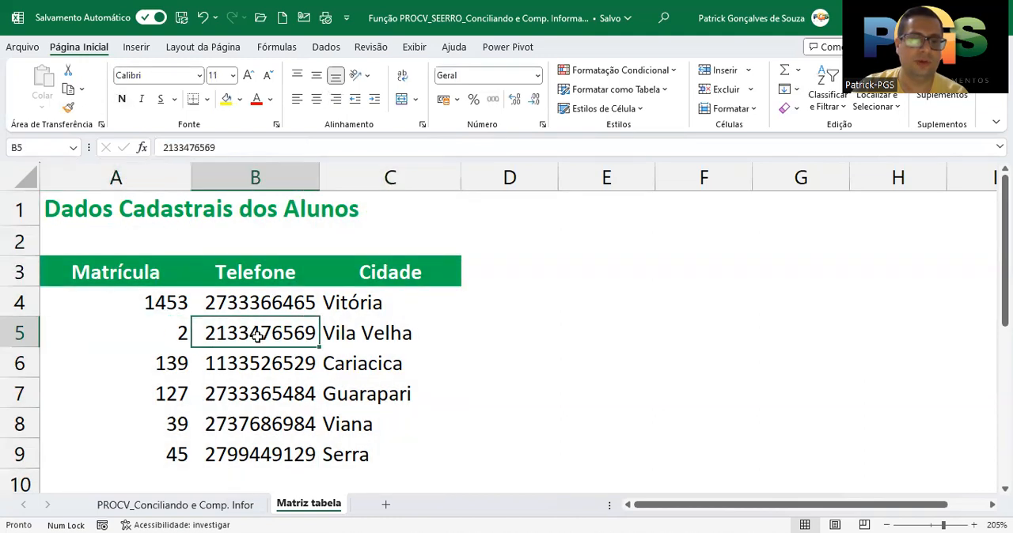
left_click(364, 336)
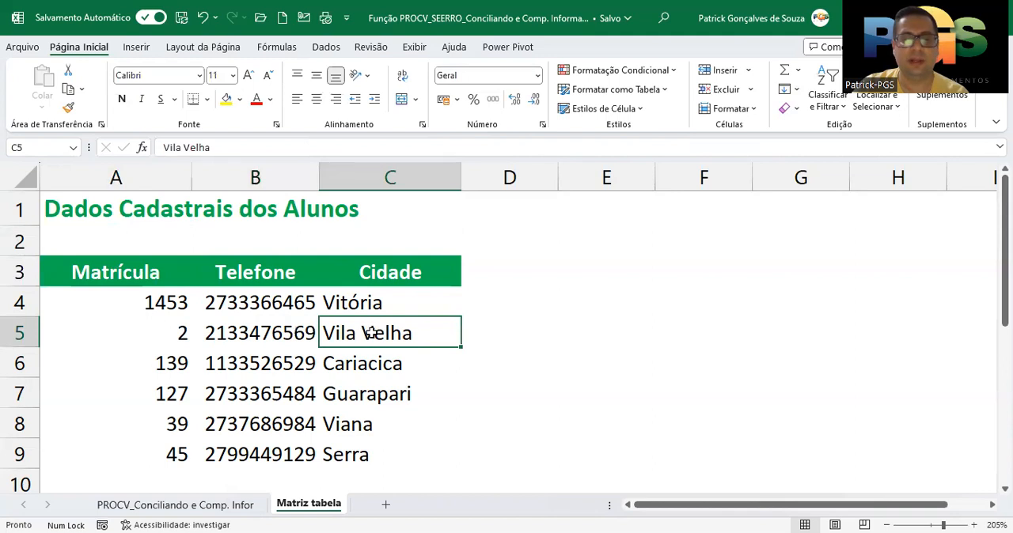
Fill the PROCV formula in C4 of the PROCV sheet down the Cidade column to C10
left_click(244, 505)
left_click(372, 287)
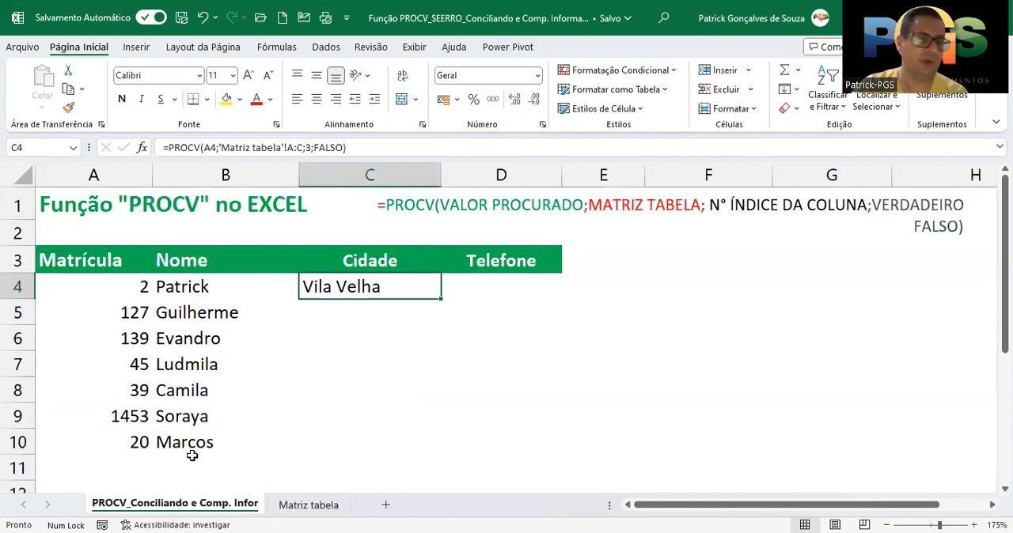
double_click(439, 298)
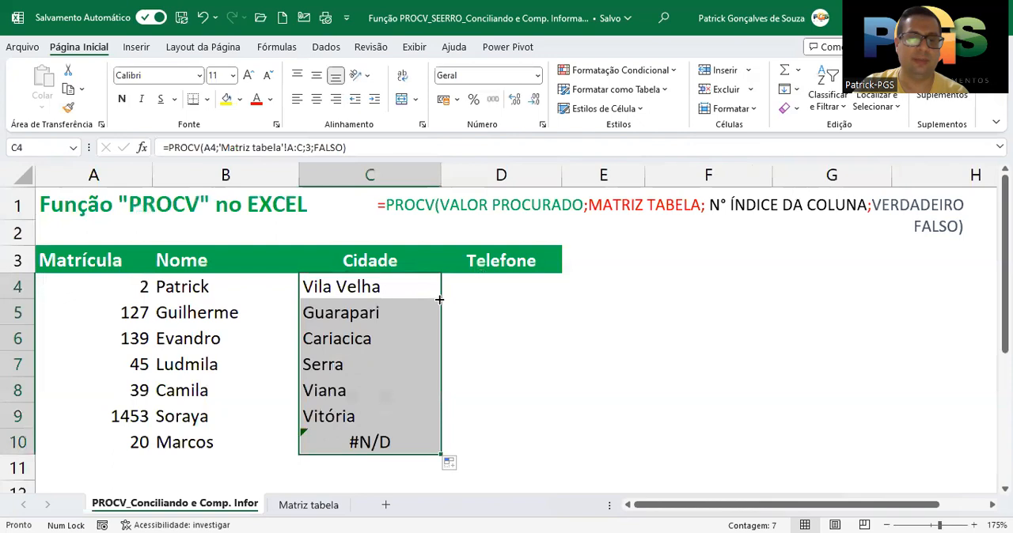
left_click_drag(389, 281, 382, 437)
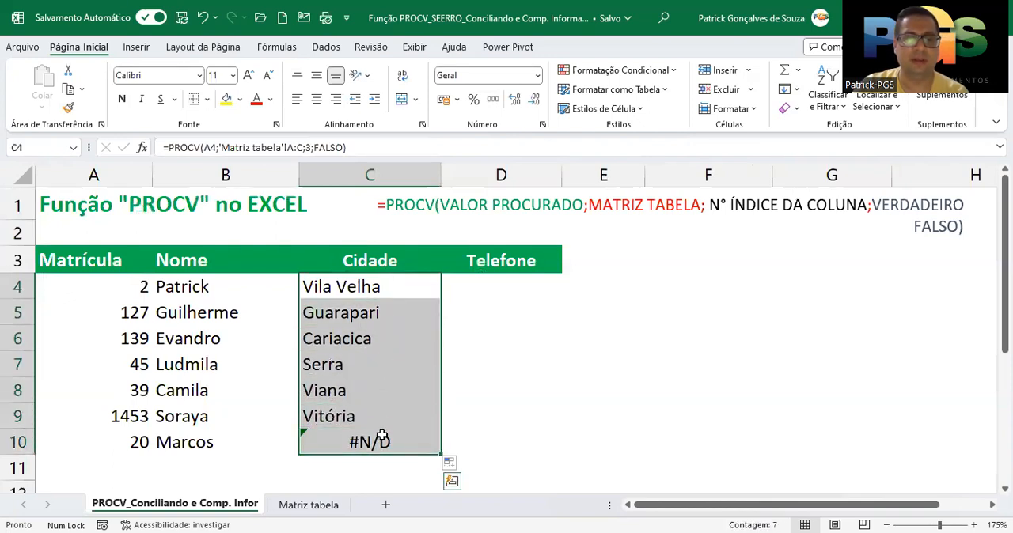
Compare the Cidade returned for the Matrícula in A5 with its record in row 7 of the Matriz tabela sheet
left_click(111, 313)
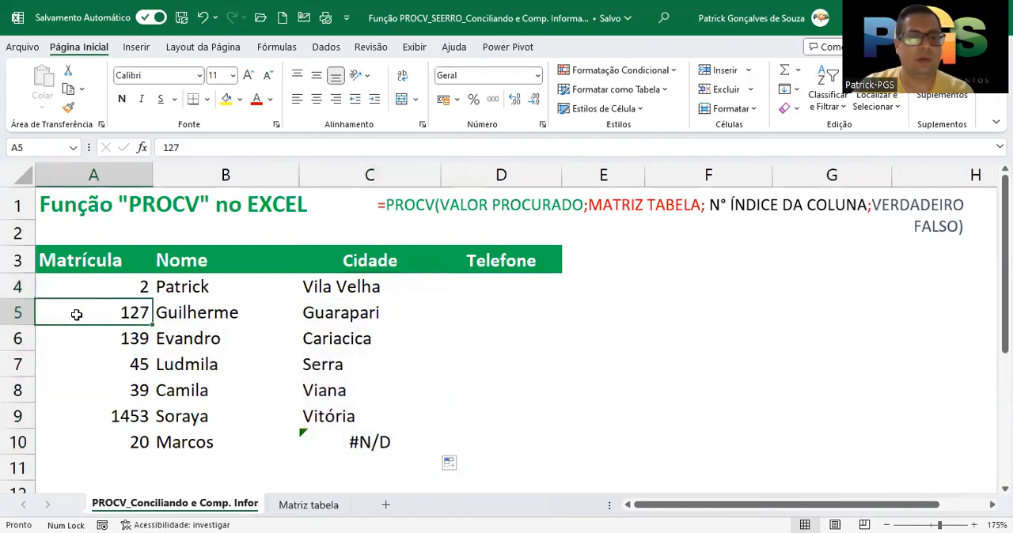
left_click(301, 316)
left_click(291, 506)
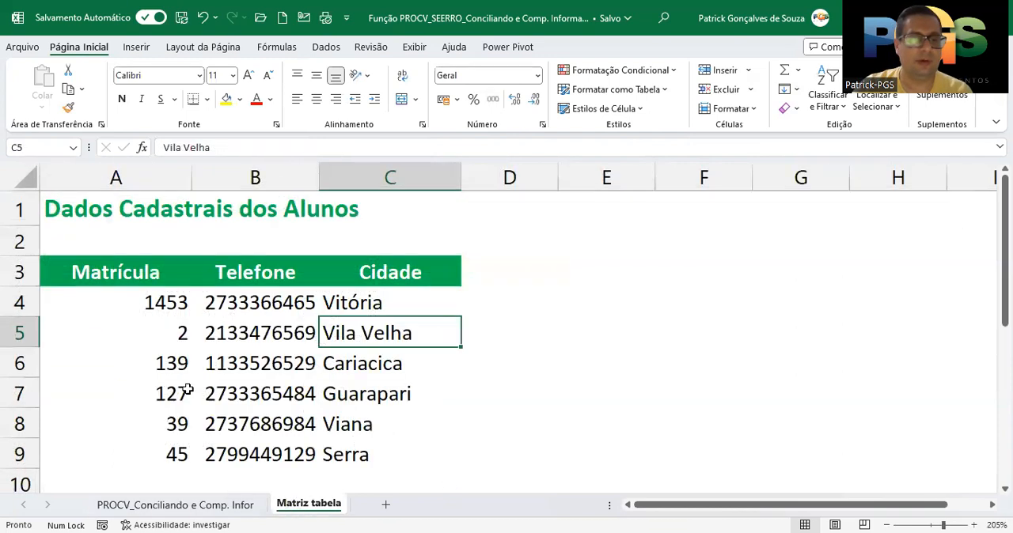
left_click(162, 394)
left_click(367, 395)
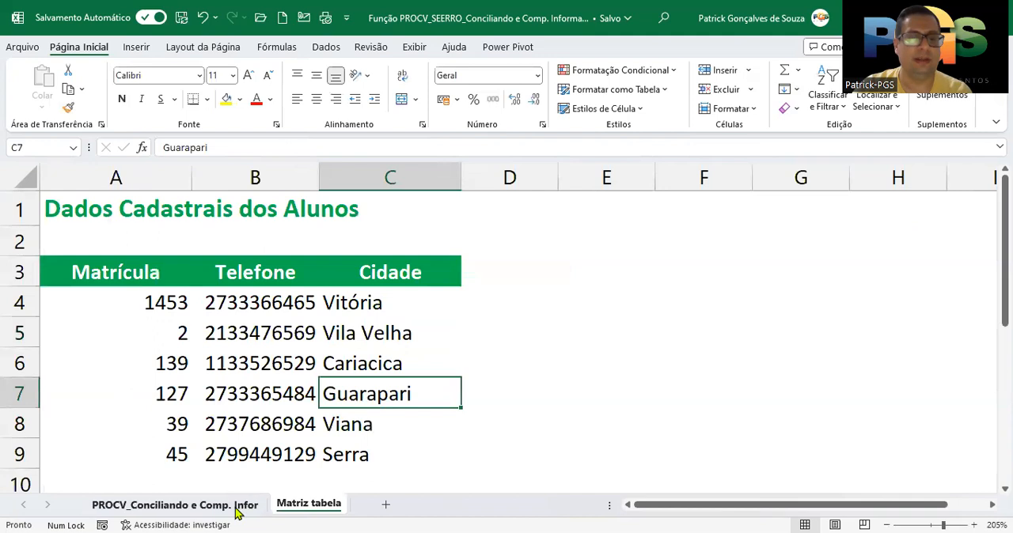
Compare the Cidade returned for the Matrícula in A8 of the PROCV sheet with row 8 of the Matriz tabela sheet
left_click(237, 506)
left_click(129, 392)
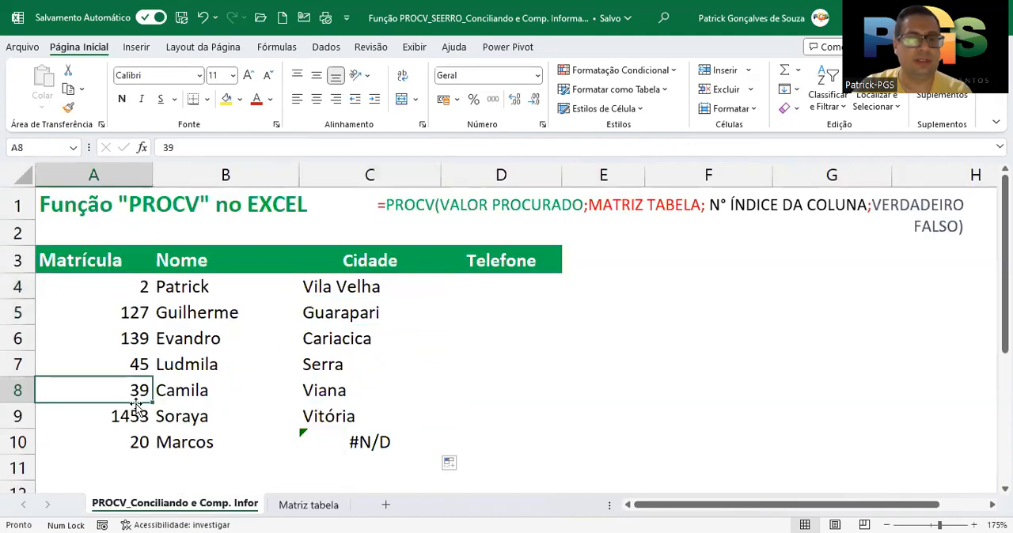
left_click(307, 505)
left_click(178, 424)
left_click(354, 427)
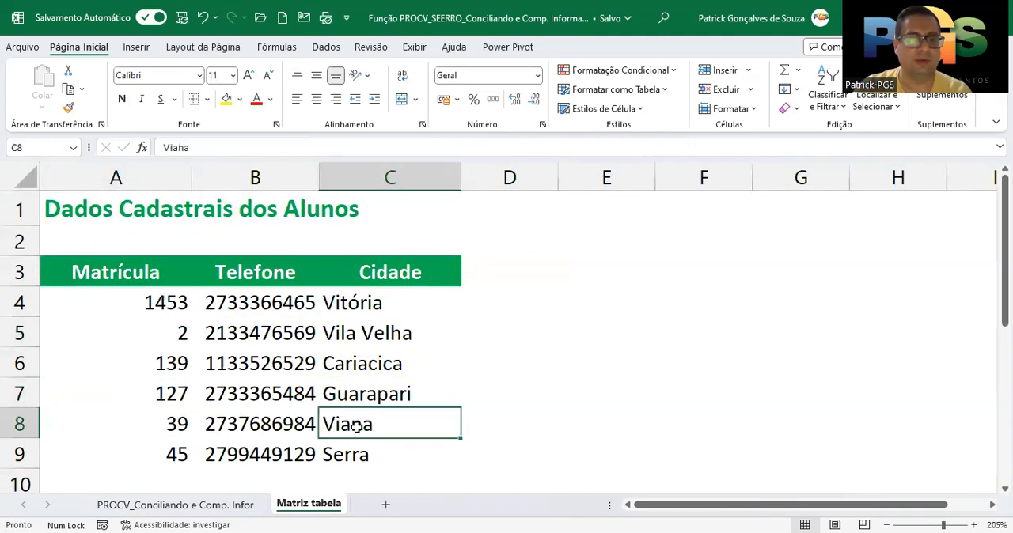
Examine the PROCV formula in C10 and look for the Matrícula from A10 in column A of the Matriz tabela sheet
left_click(227, 507)
left_click_drag(124, 453, 353, 442)
left_click(354, 443)
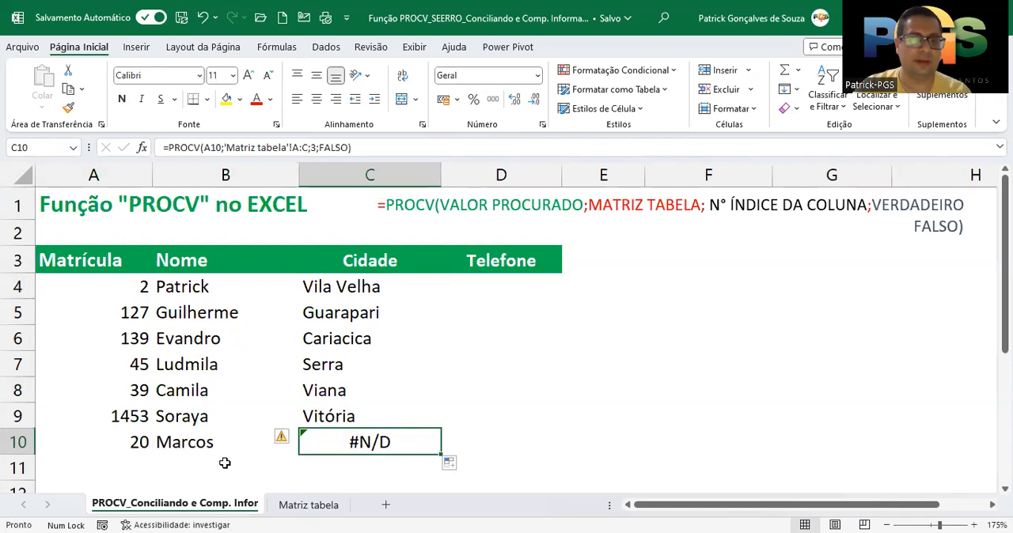
left_click(131, 445)
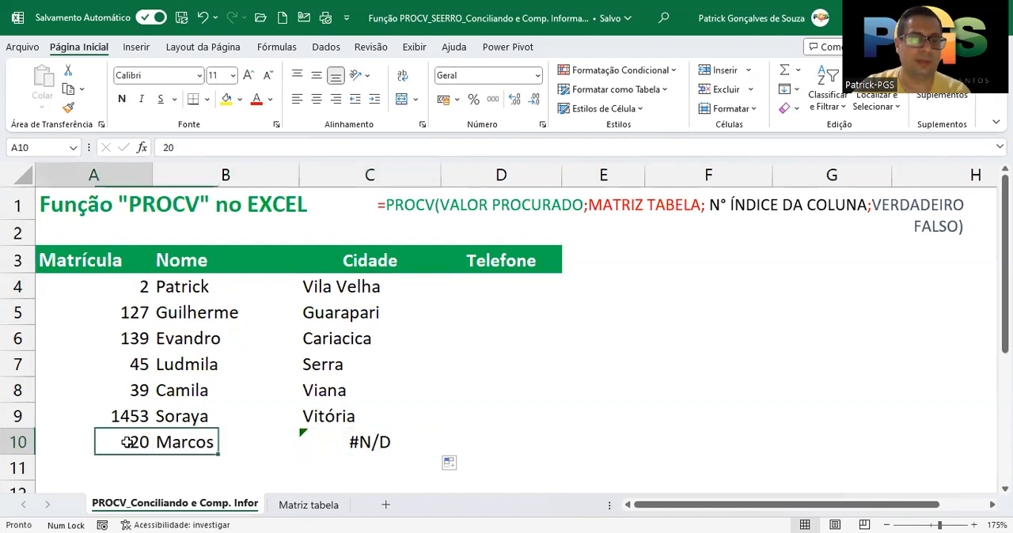
left_click(309, 505)
left_click(116, 177)
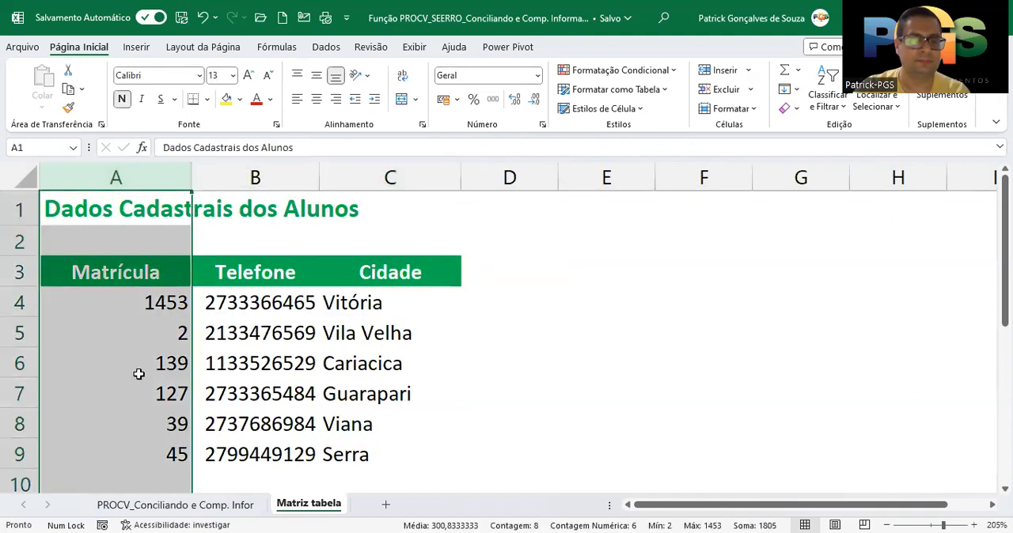
left_click(204, 506)
left_click(340, 443)
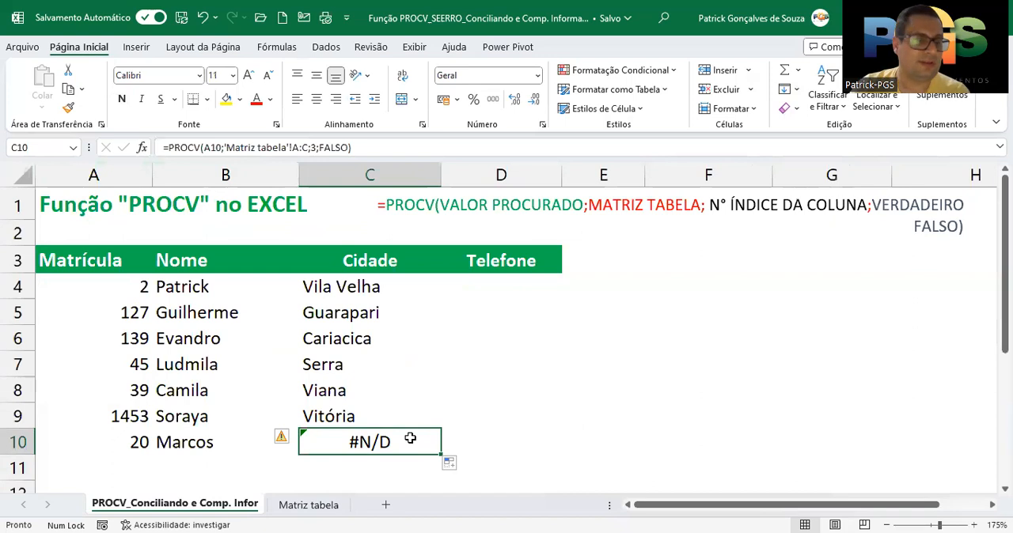
Go through the Matrícula entries in A4:A9 of the Matriz tabela sheet and the cell below them, A10
left_click(313, 505)
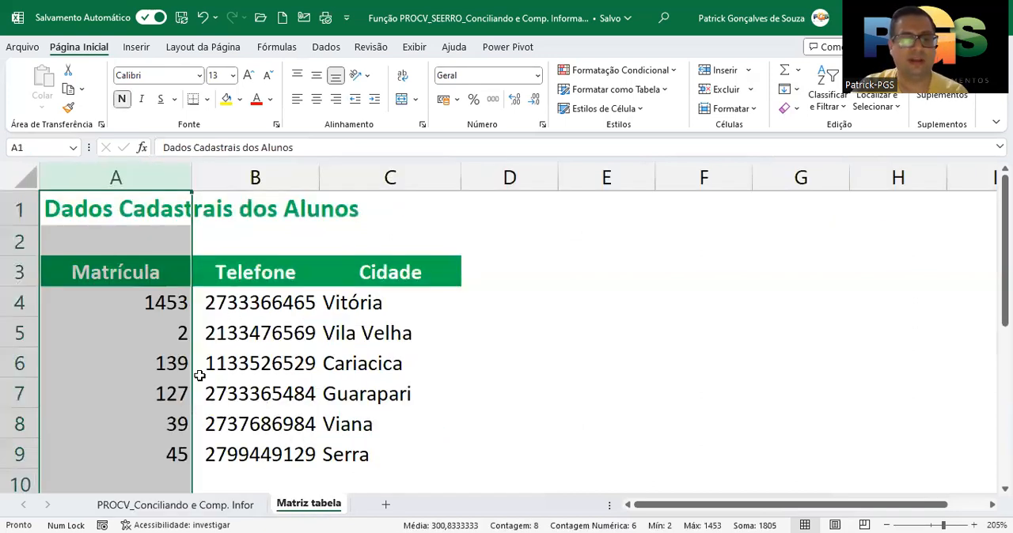
left_click_drag(159, 307, 166, 451)
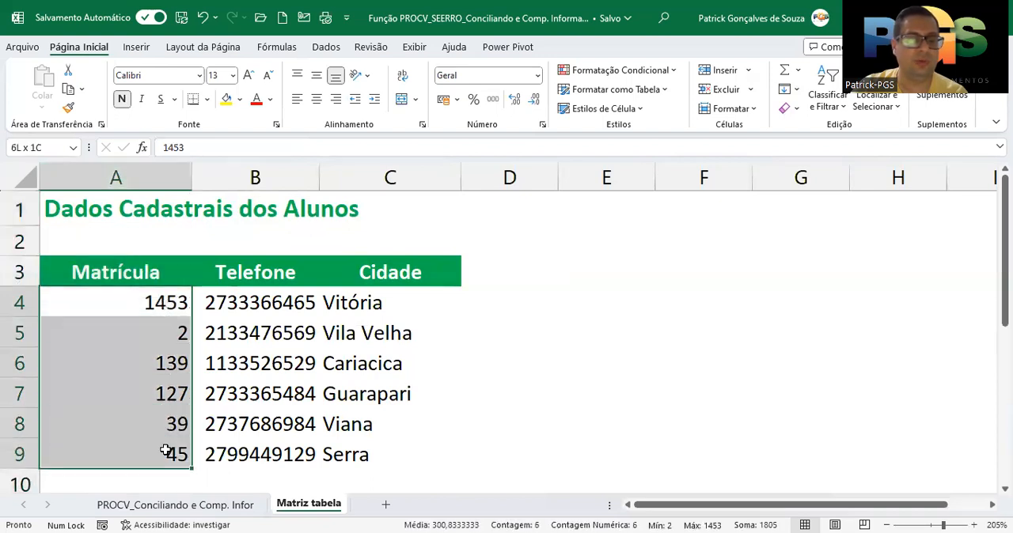
scroll(199, 360, "down", 1)
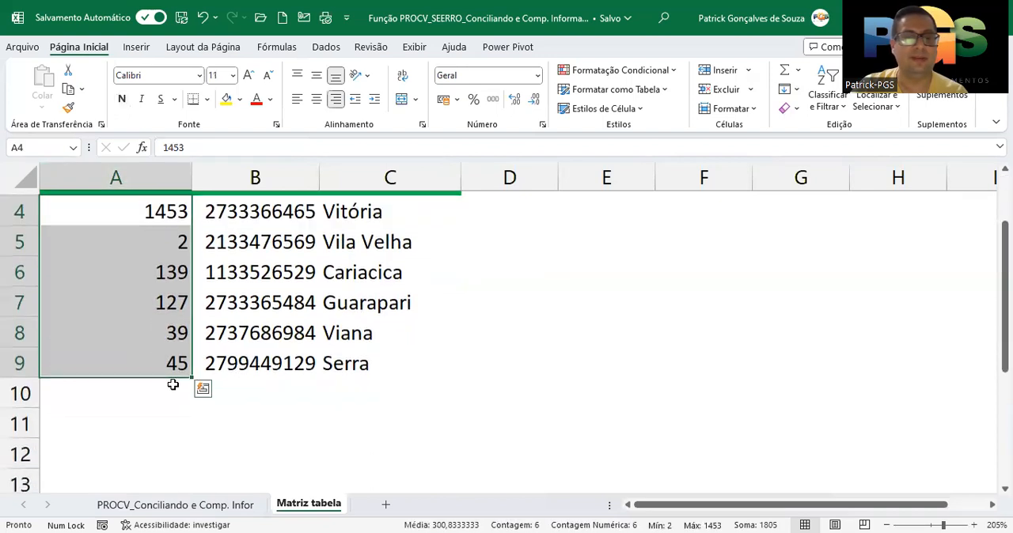
left_click(171, 388)
scroll(278, 391, "up", 1)
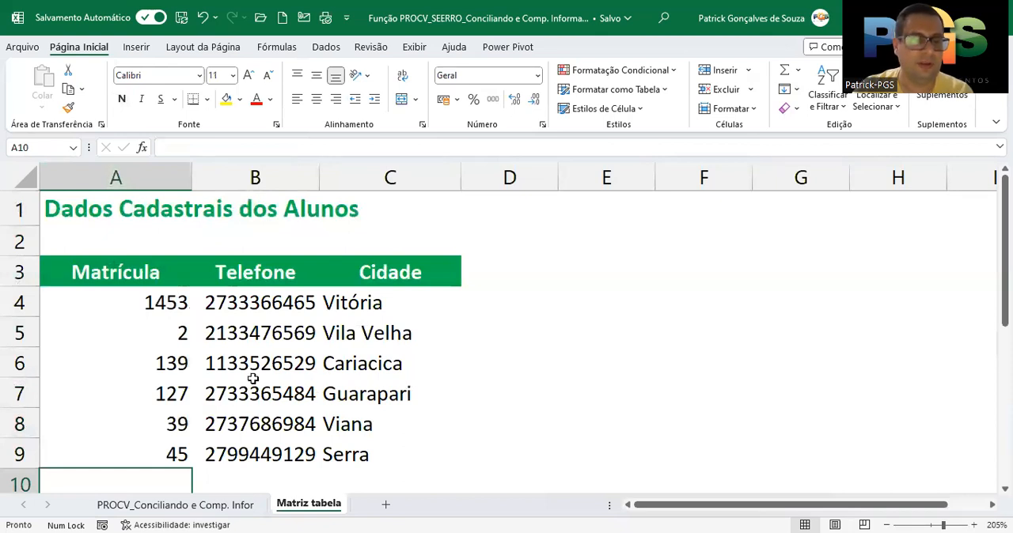
Examine row 10 of the PROCV sheet, including its Matrícula in A10, and compare it with the Matriz tabela records
left_click(174, 505)
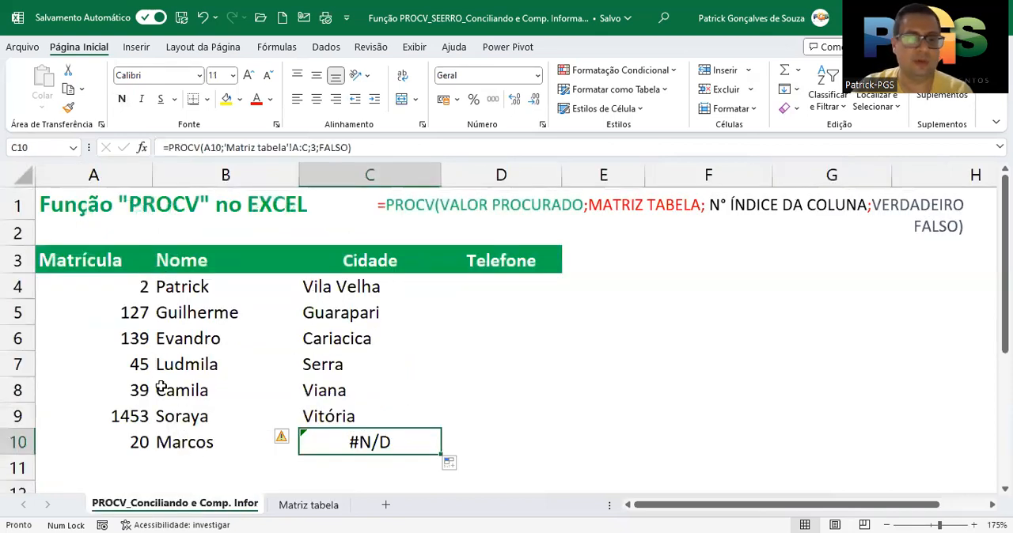
left_click(19, 442)
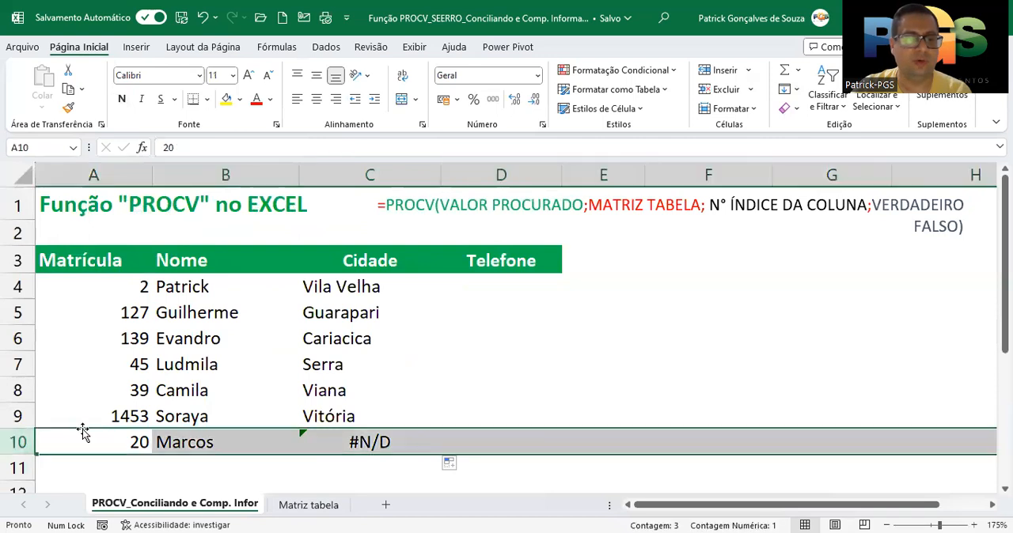
left_click(113, 447)
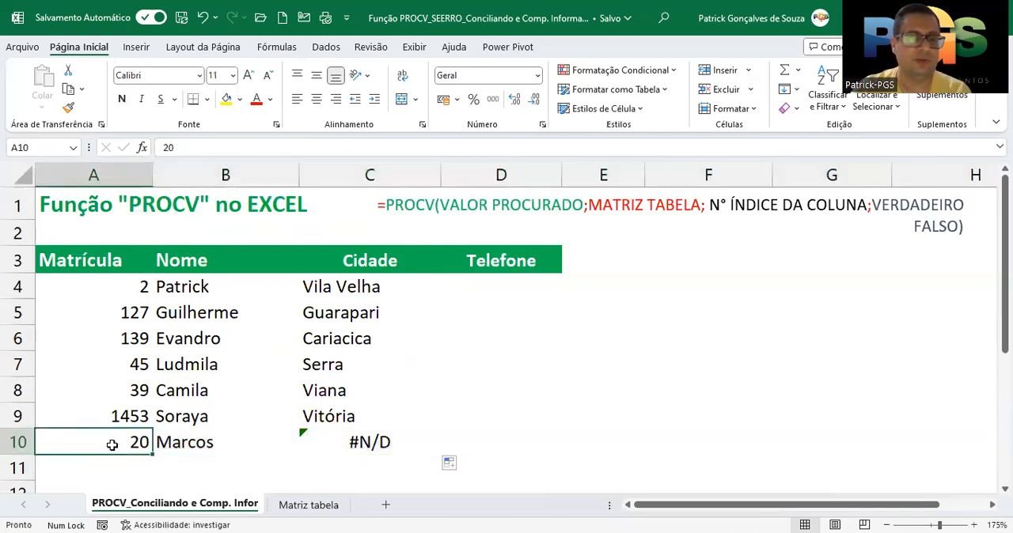
left_click(19, 442)
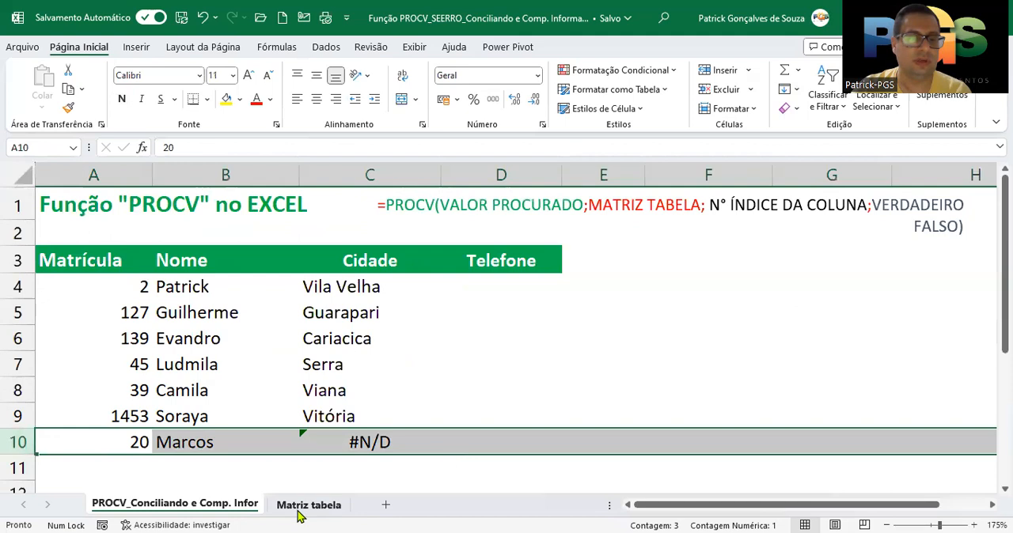
left_click(291, 507)
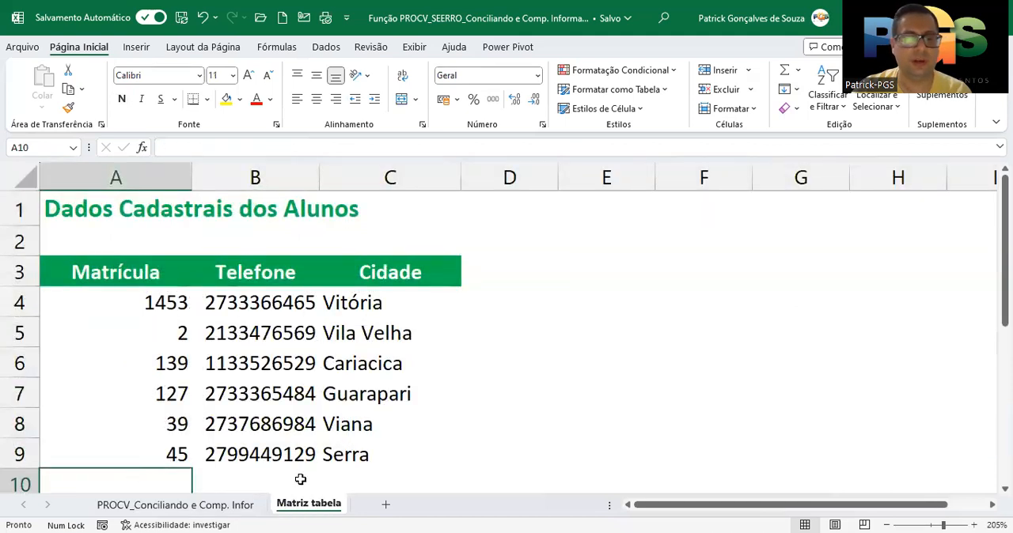
Review the Cidade results in C4:C10 of the PROCV sheet and recheck row 10 against the Matriz tabela sheet
left_click(215, 507)
left_click_drag(357, 284, 364, 435)
left_click_drag(346, 299, 356, 445)
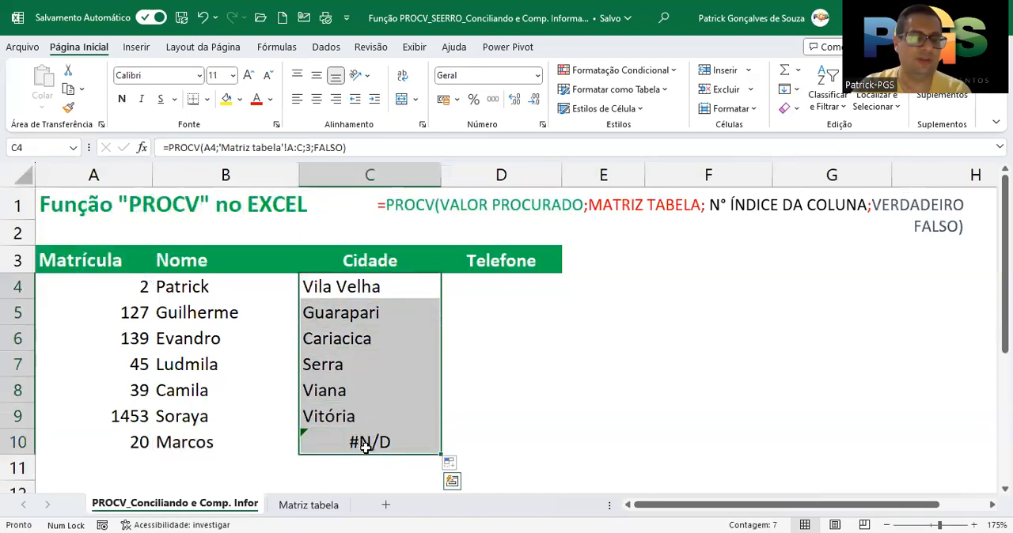
left_click(24, 444)
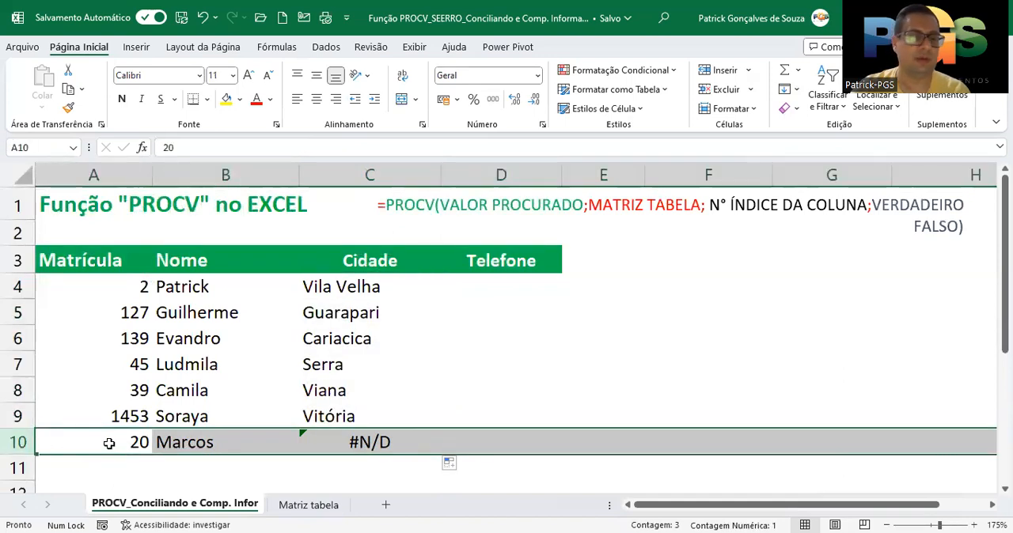
left_click(299, 508)
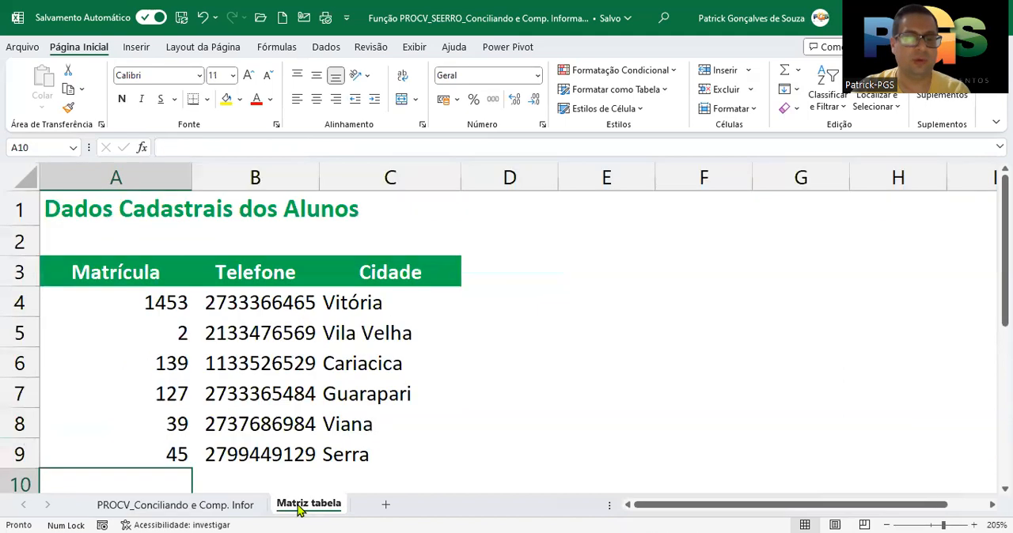
Start a PROCV function in D4 of the PROCV sheet's Telefone column with A4 as the lookup value
left_click(200, 510)
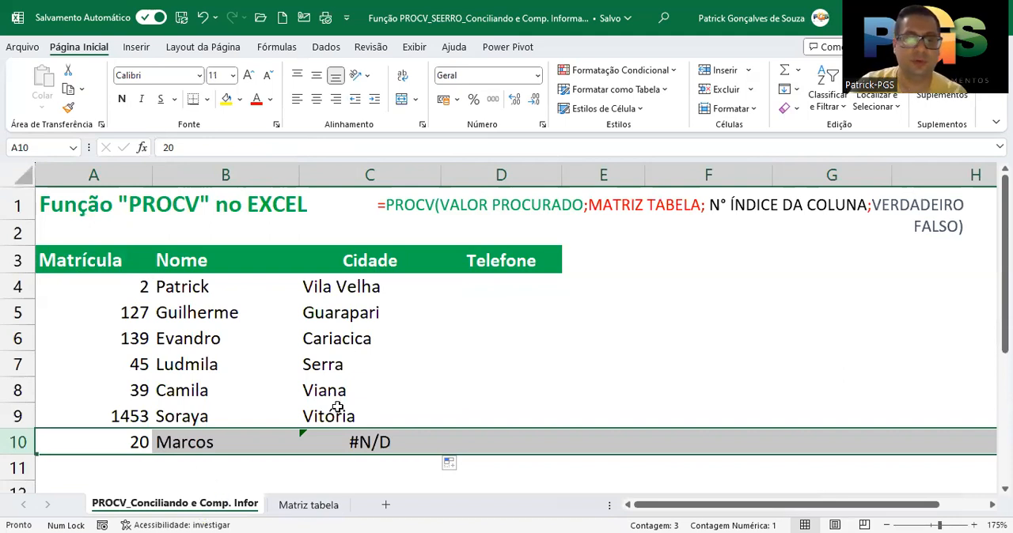
left_click(500, 285)
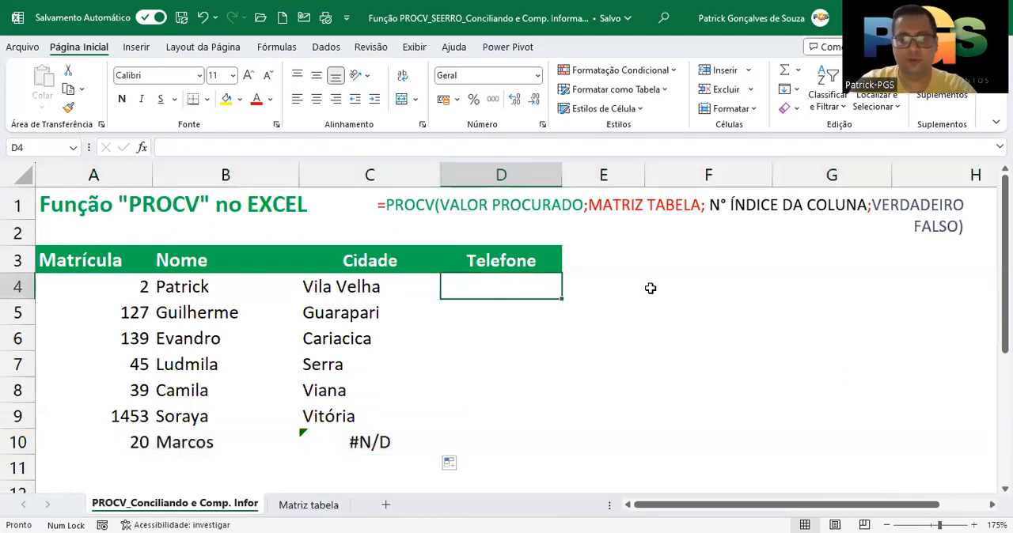
type("=p")
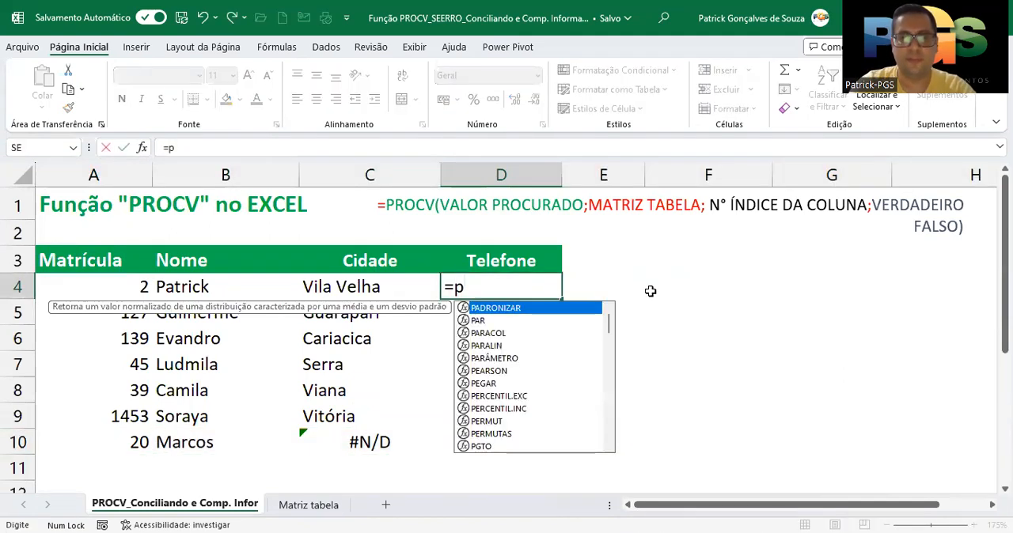
type("rocv(")
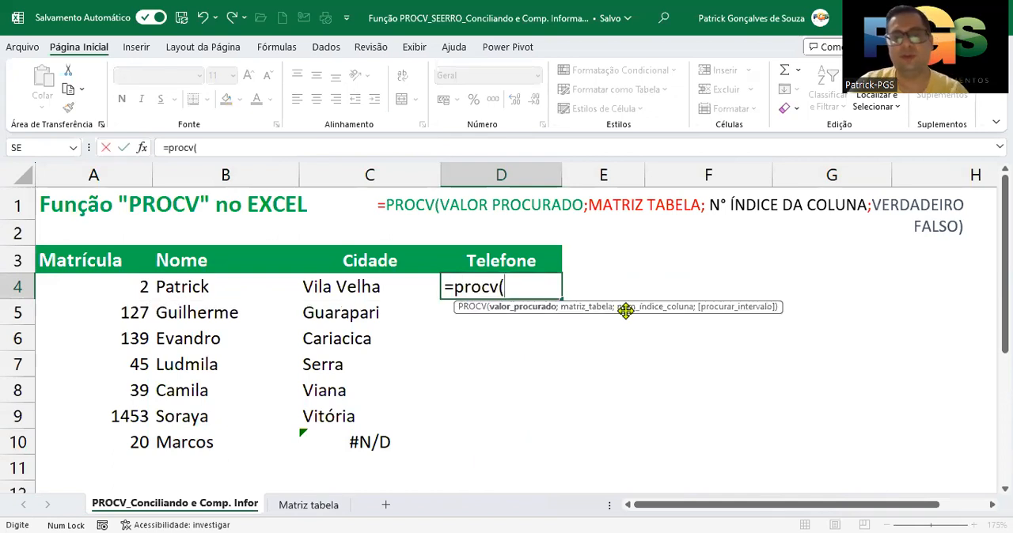
left_click(142, 153)
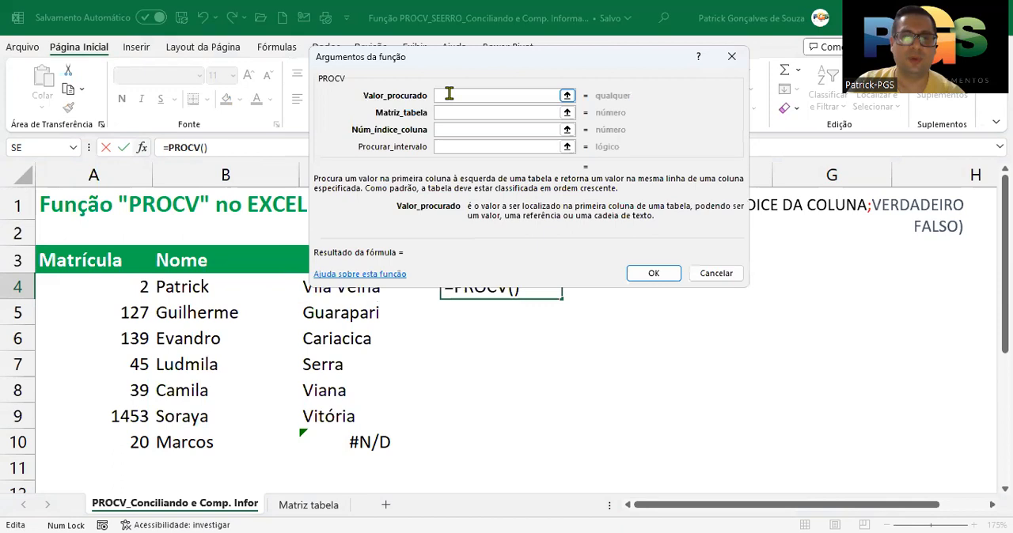
left_click(118, 287)
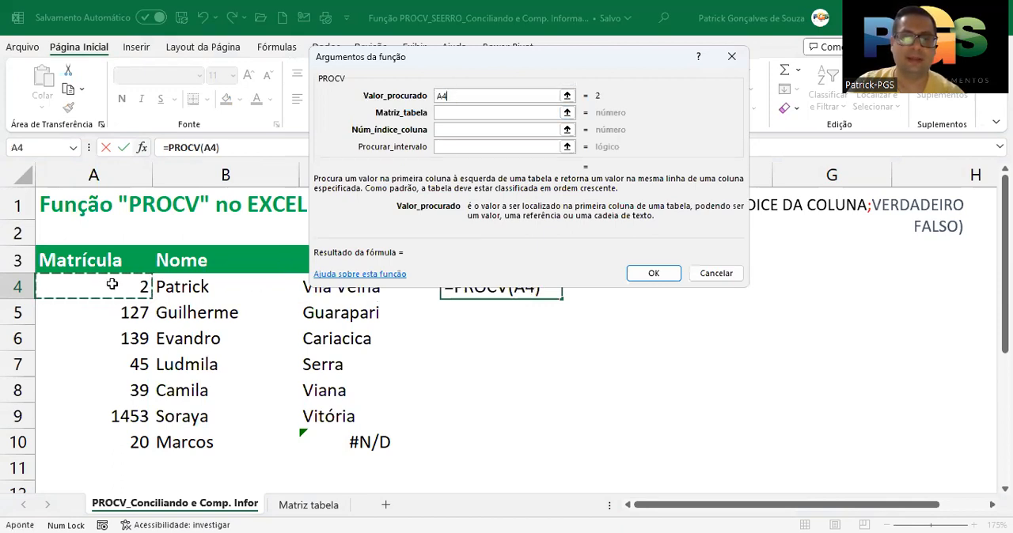
Set the PROCV table array argument to columns A:C of the Matriz tabela sheet
left_click(449, 112)
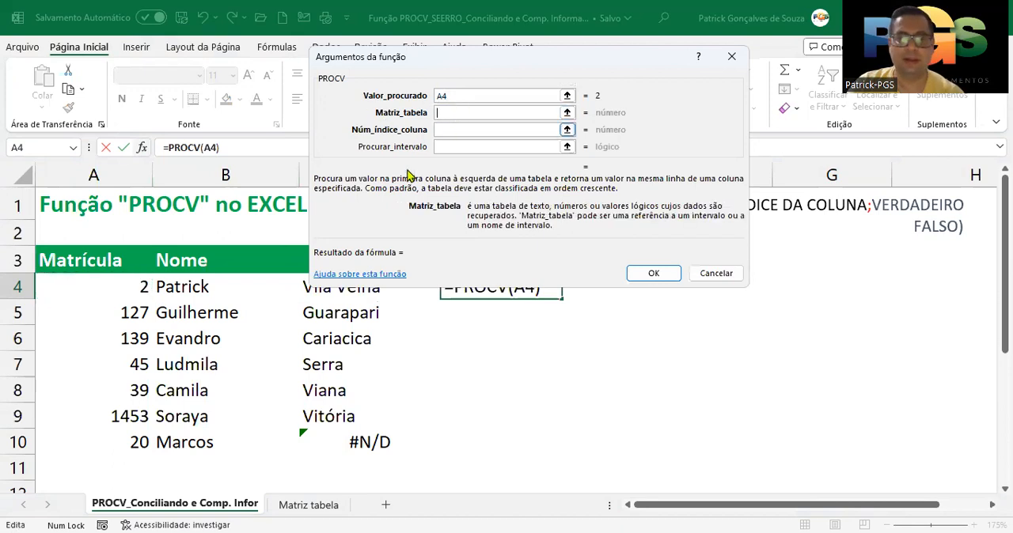
left_click(309, 507)
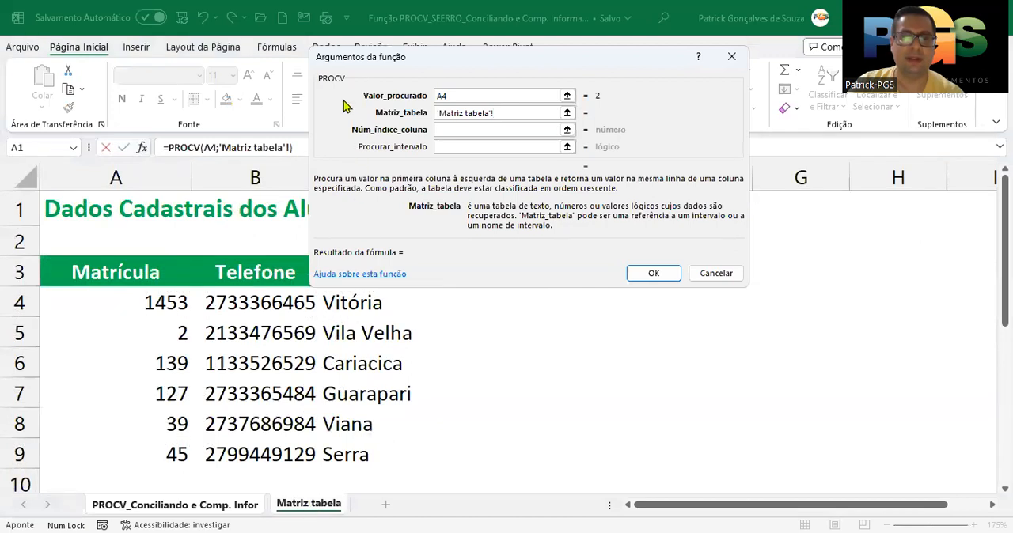
left_click_drag(364, 62, 511, 71)
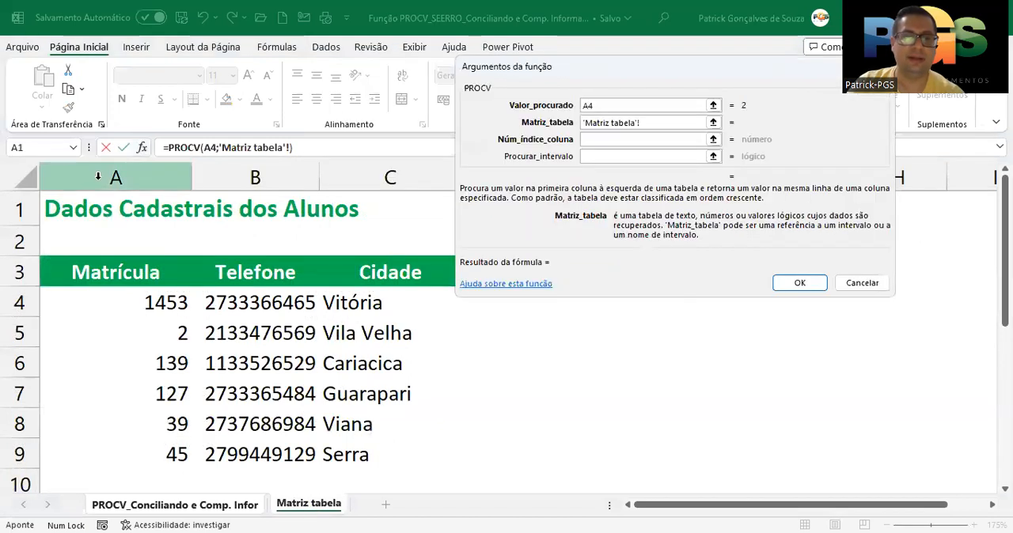
left_click_drag(177, 173, 230, 179)
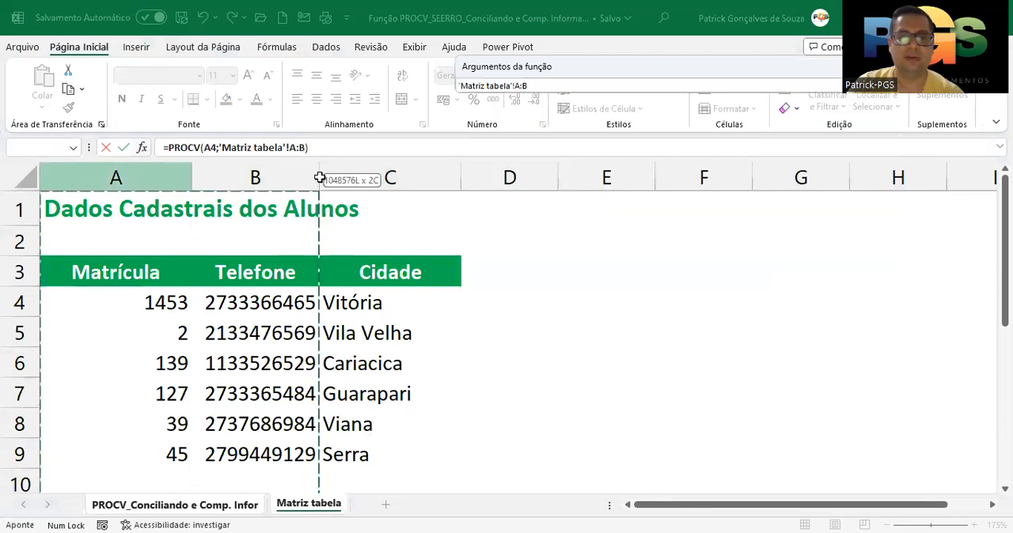
left_click_drag(319, 178, 359, 176)
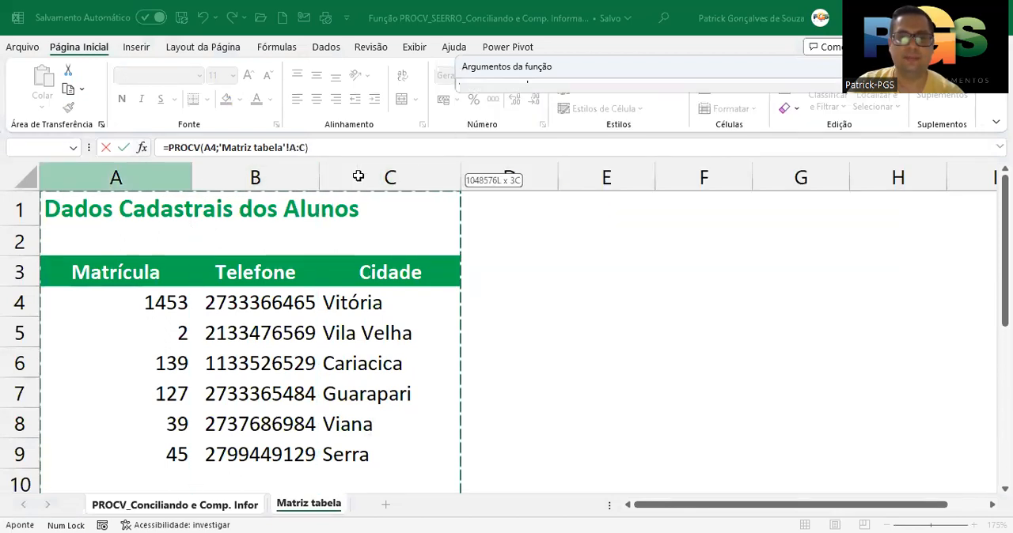
left_click_drag(515, 149, 516, 147)
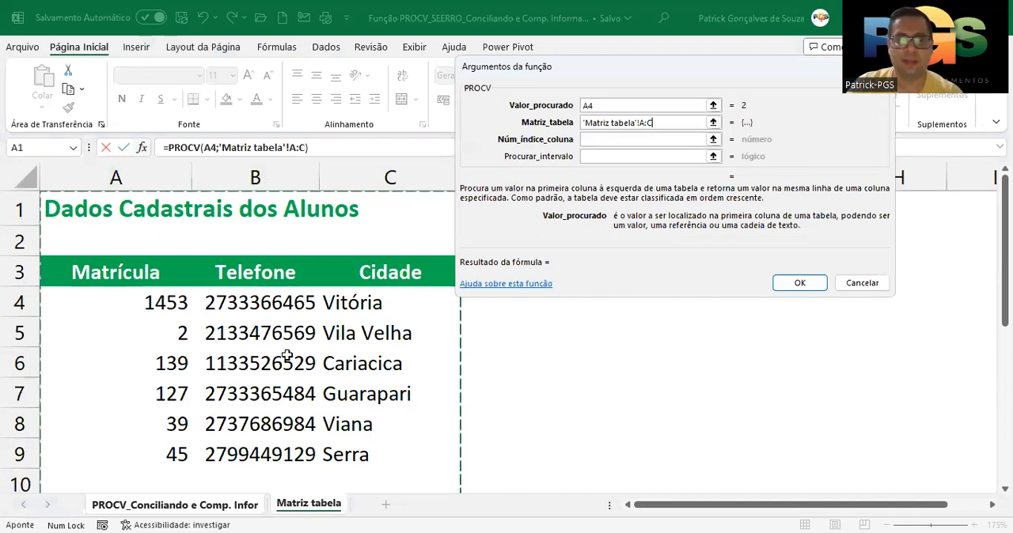
Set the PROCV column index argument to 2 for the Telefone column of the Matriz tabela sheet
left_click(594, 140)
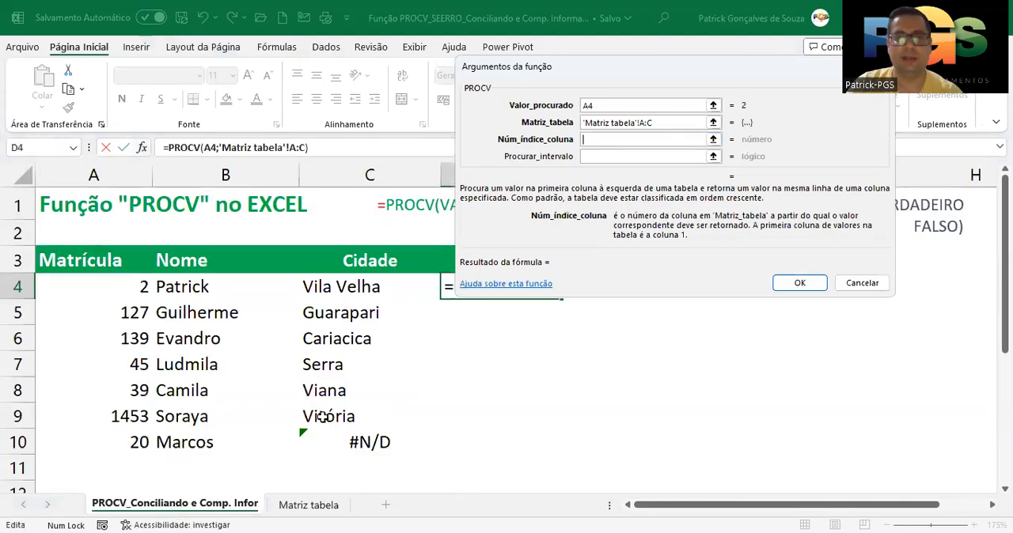
type("2")
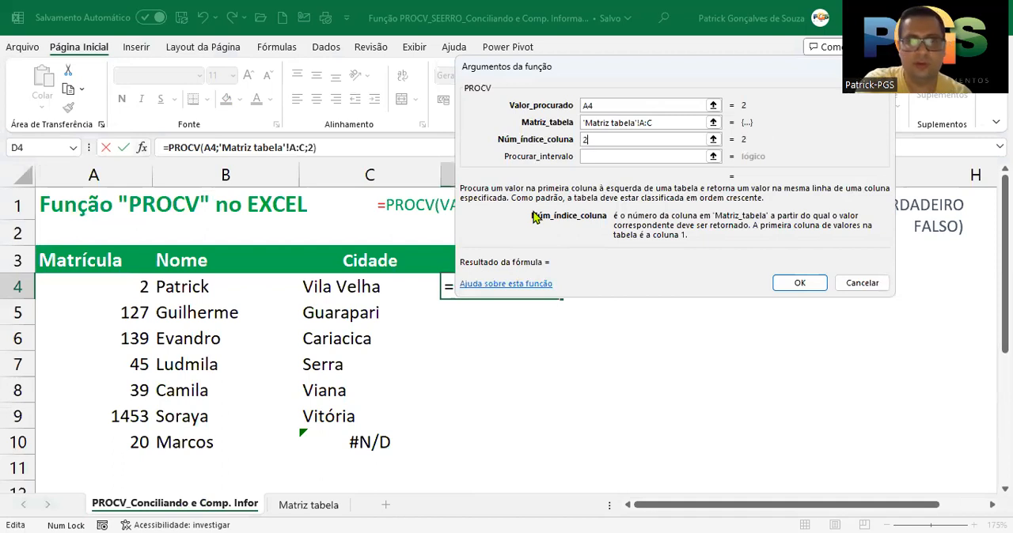
key("BackSpace")
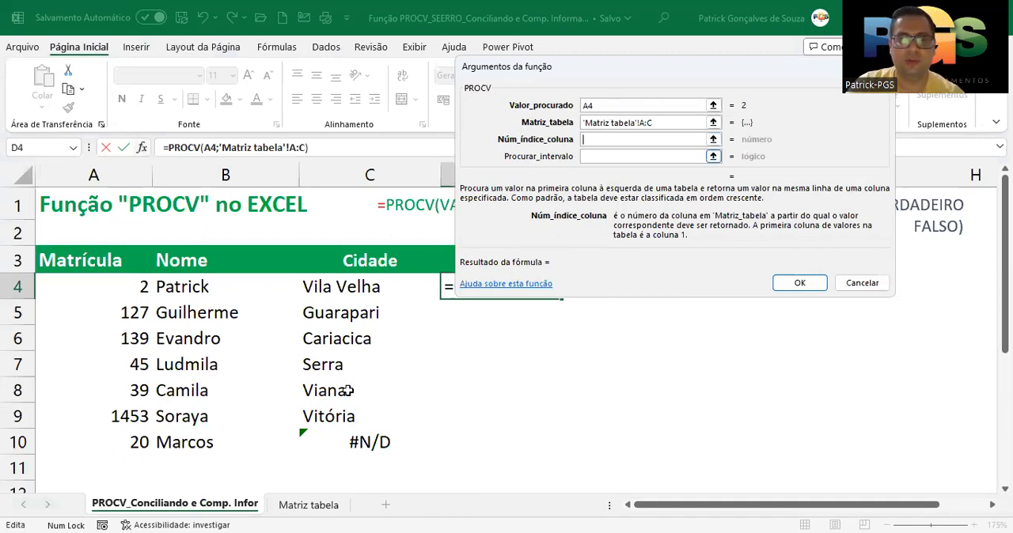
left_click(308, 507)
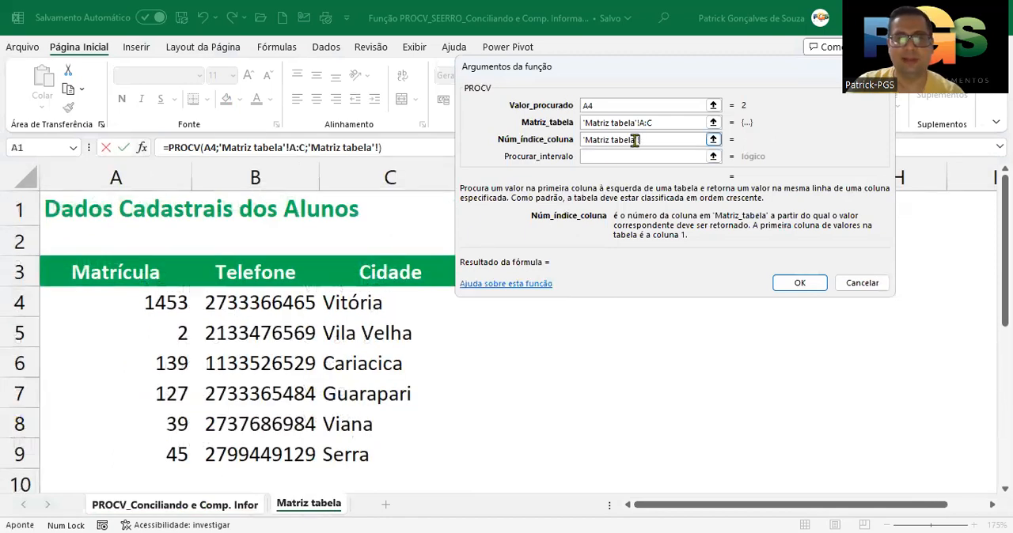
left_click(232, 504)
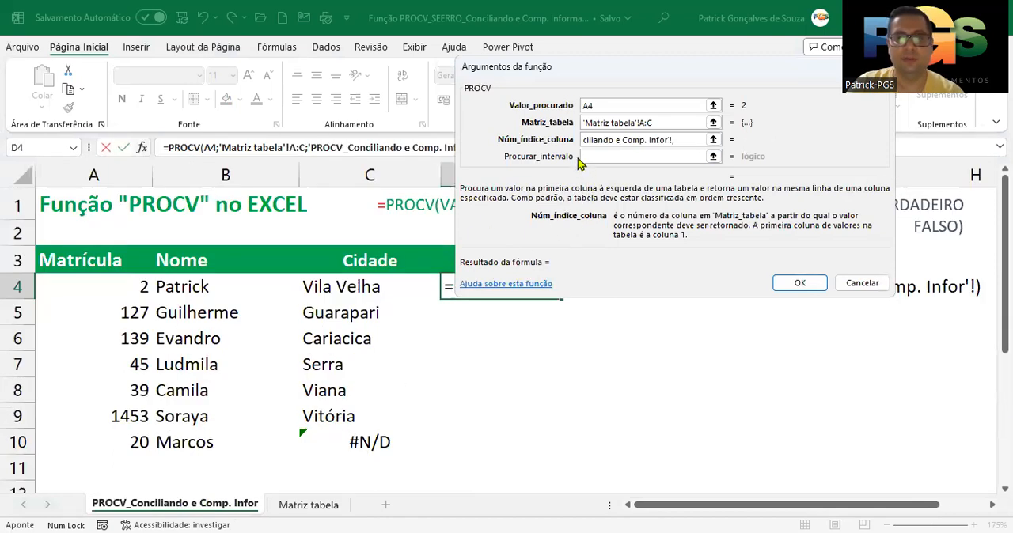
left_click_drag(675, 141, 576, 182)
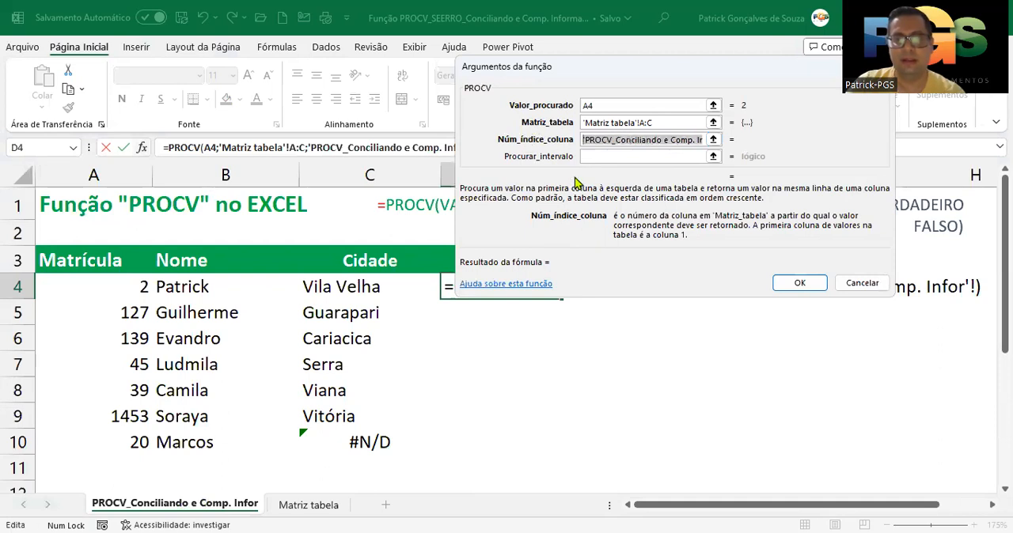
key("BackSpace")
type("2")
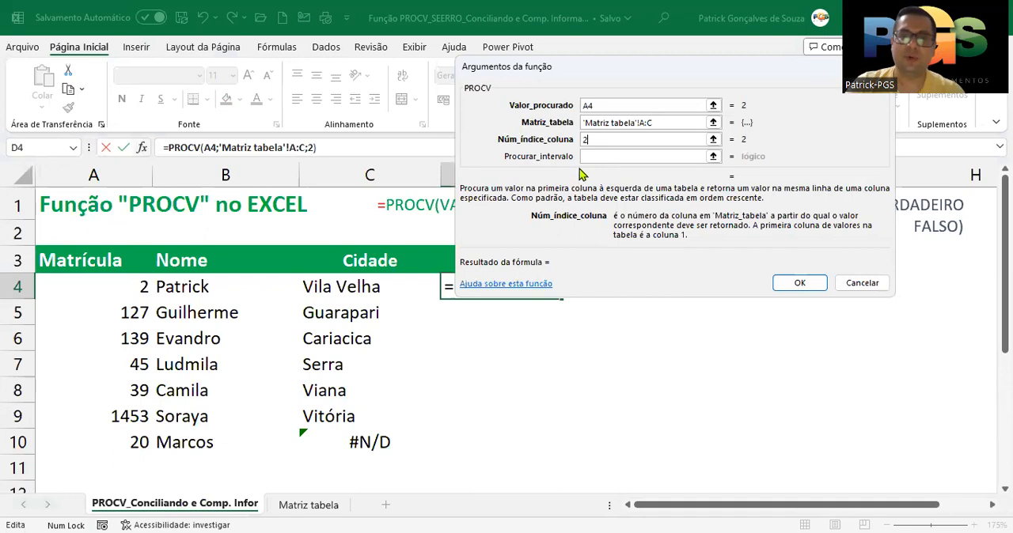
Try falso and 0 as alternative exact-match values for the PROCV Procurar_intervalo argument
left_click(590, 157)
type("falso")
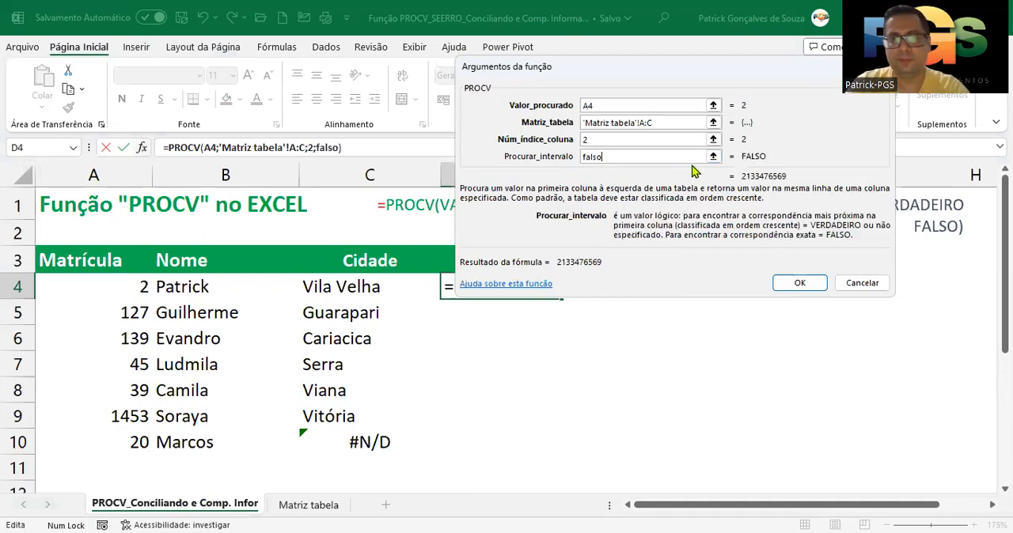
double_click(595, 157)
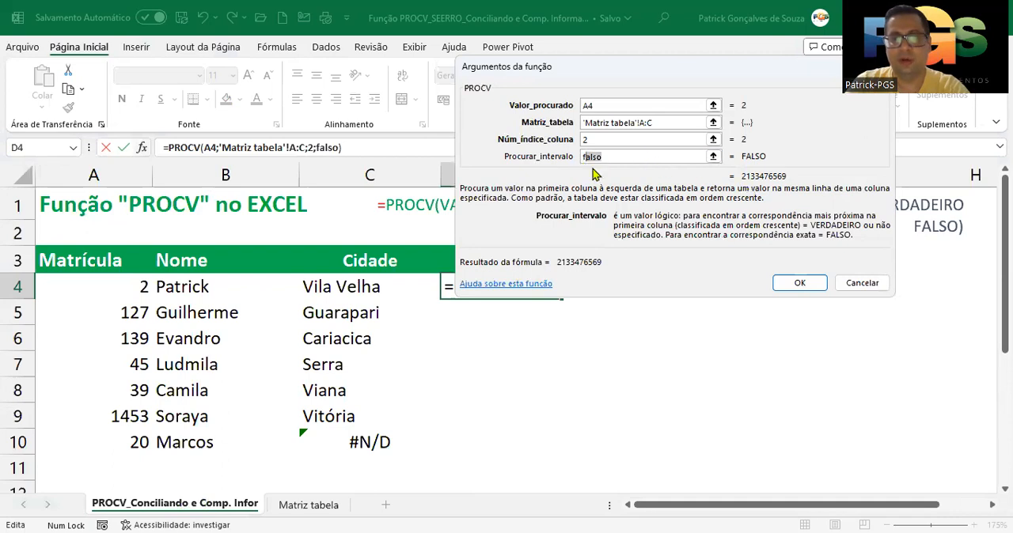
key("BackSpace")
type("0")
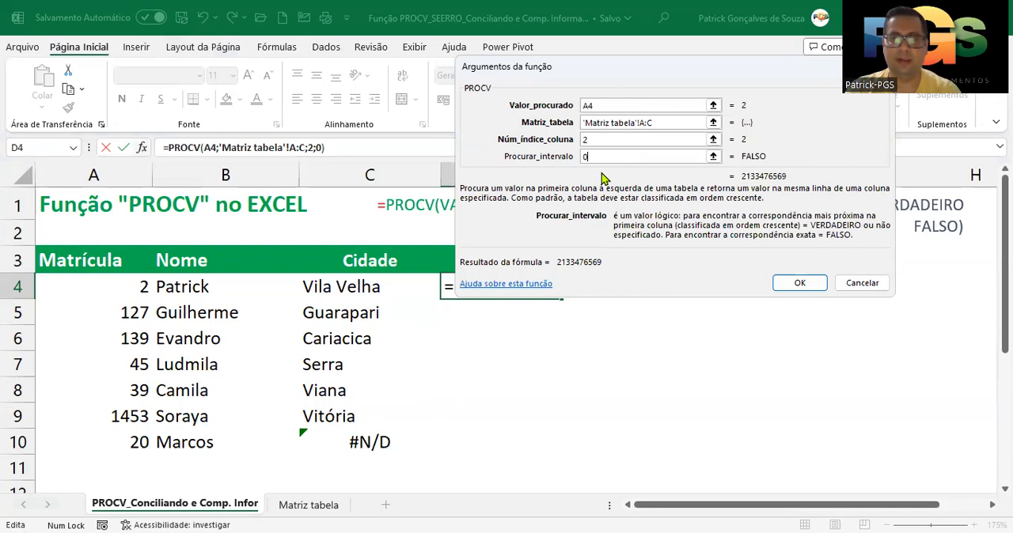
key("BackSpace")
type("falso")
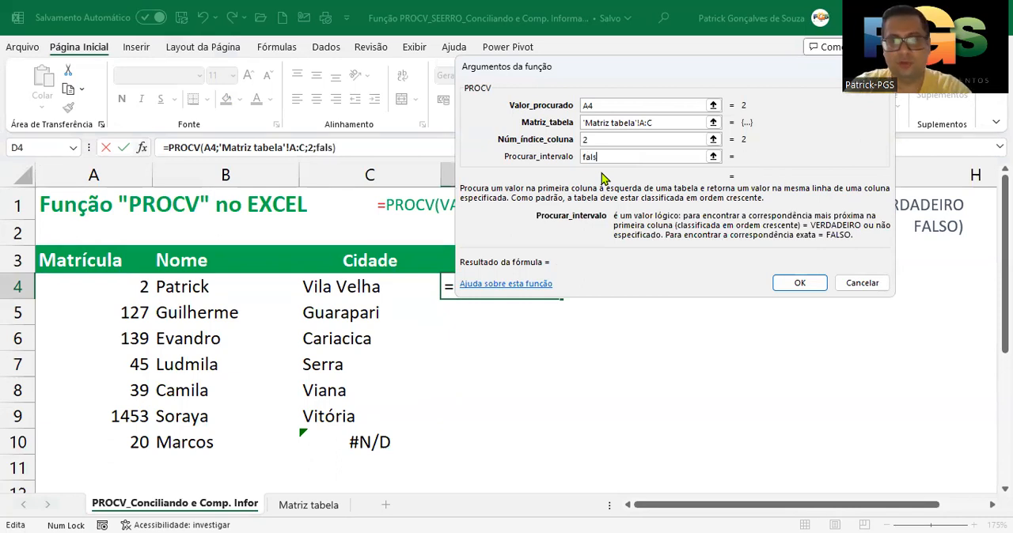
key("Tab")
key("shift+Tab")
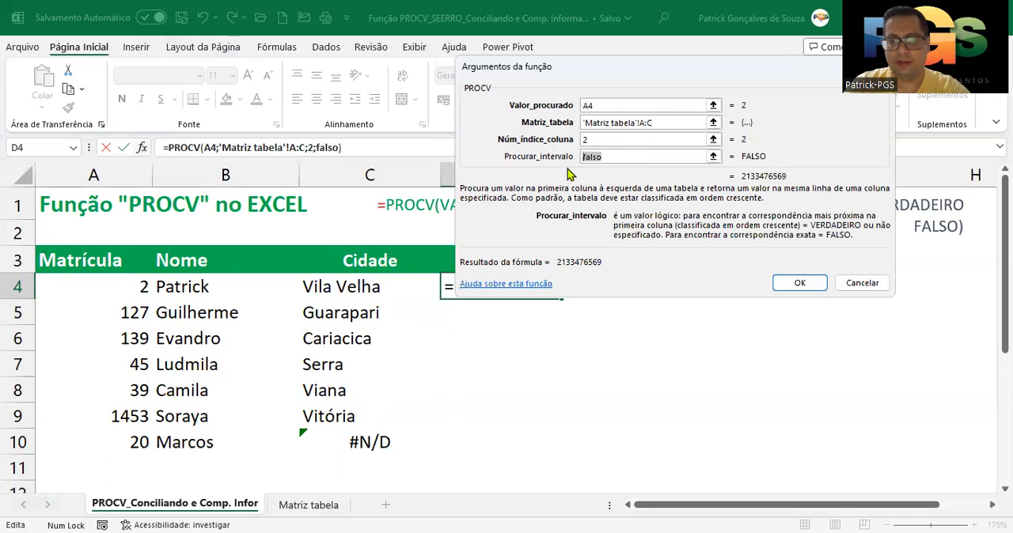
Finish the D4 PROCV with 0 as Procurar_intervalo and fill the formula down the Telefone column through D10
type("0")
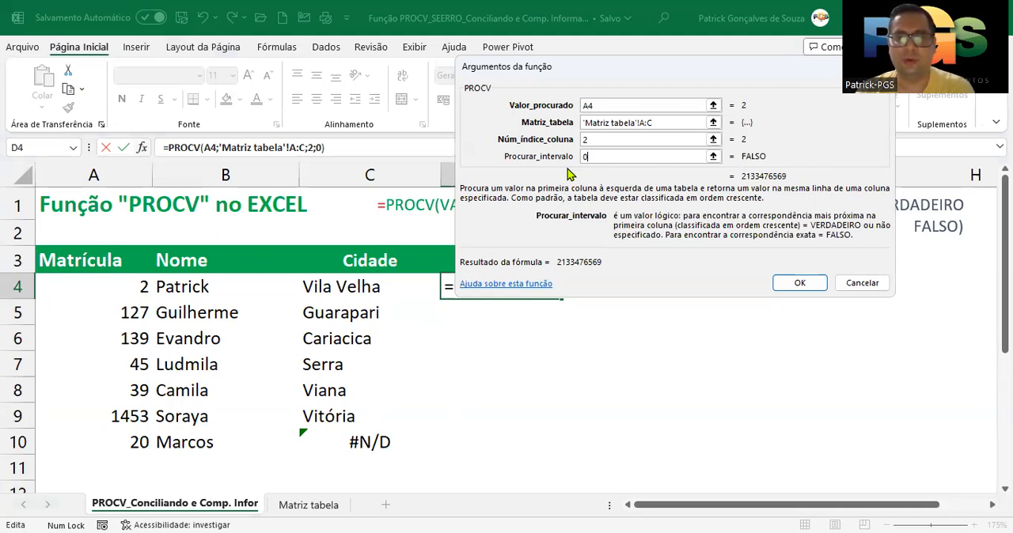
left_click(785, 280)
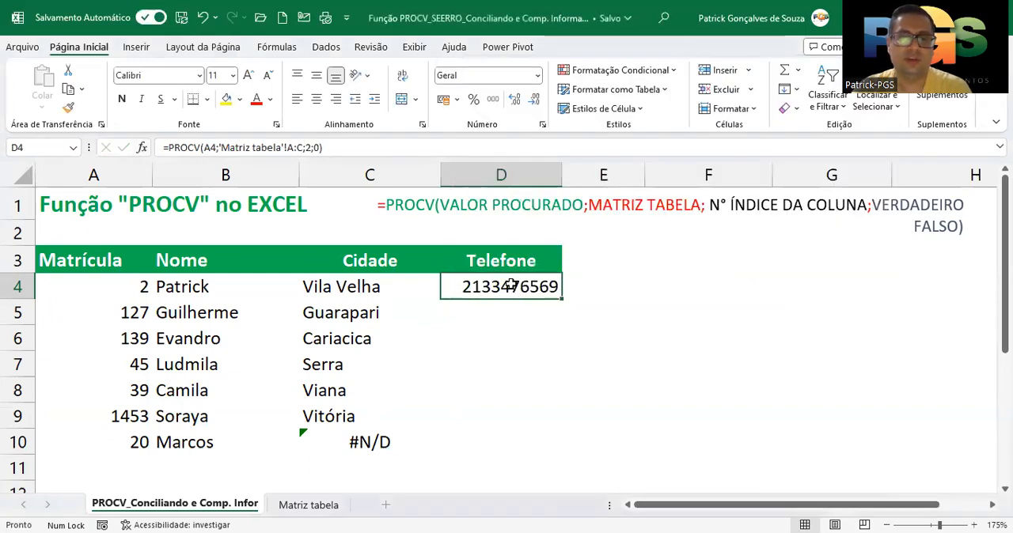
left_click(142, 147)
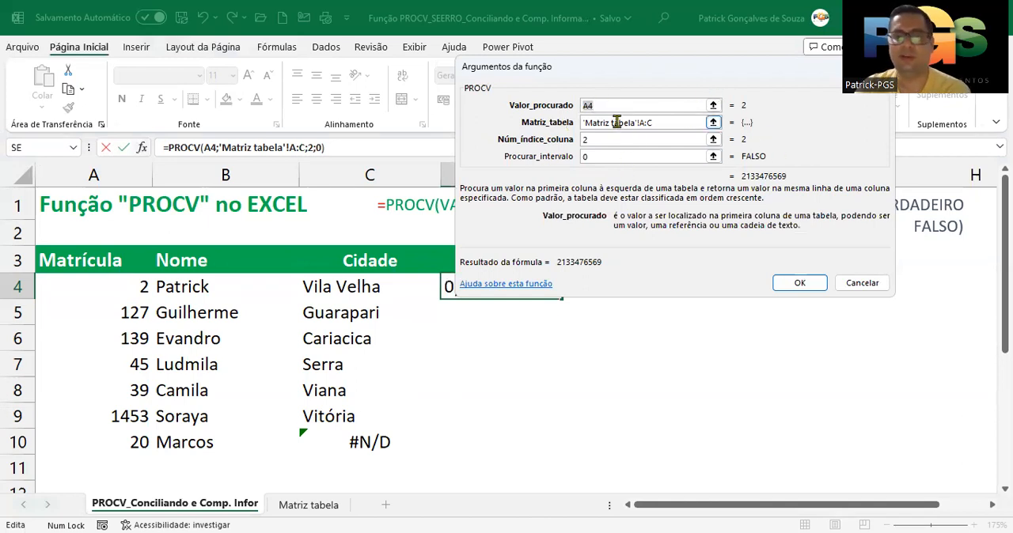
left_click(801, 284)
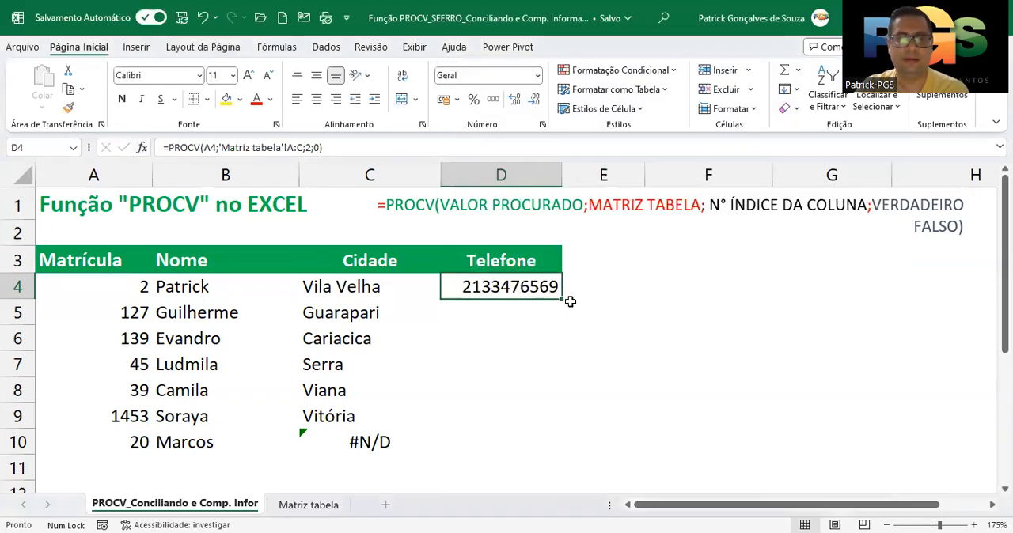
double_click(562, 297)
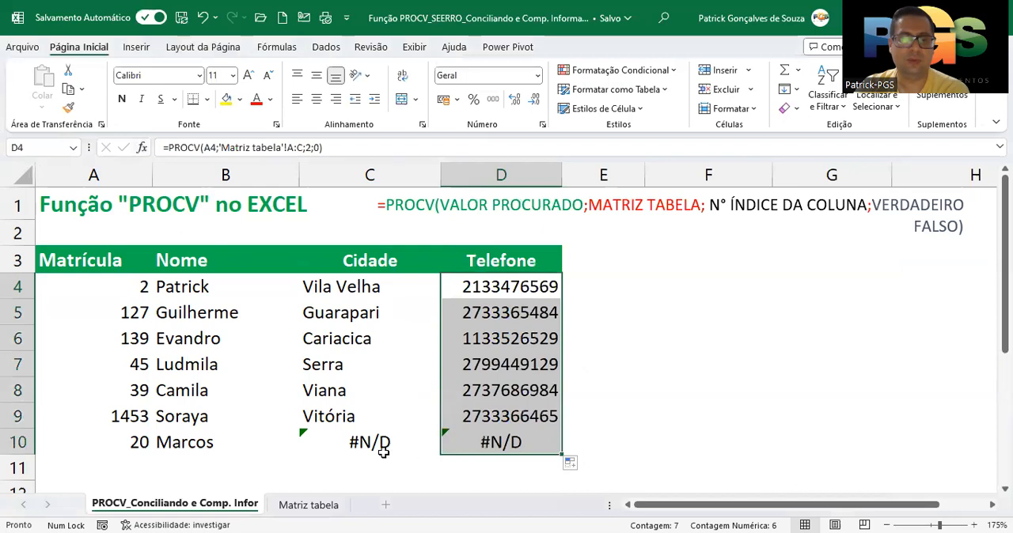
Inspect the PROCV formulas in C10 and D10 and the Matrícula in A10 they look up
left_click(360, 441)
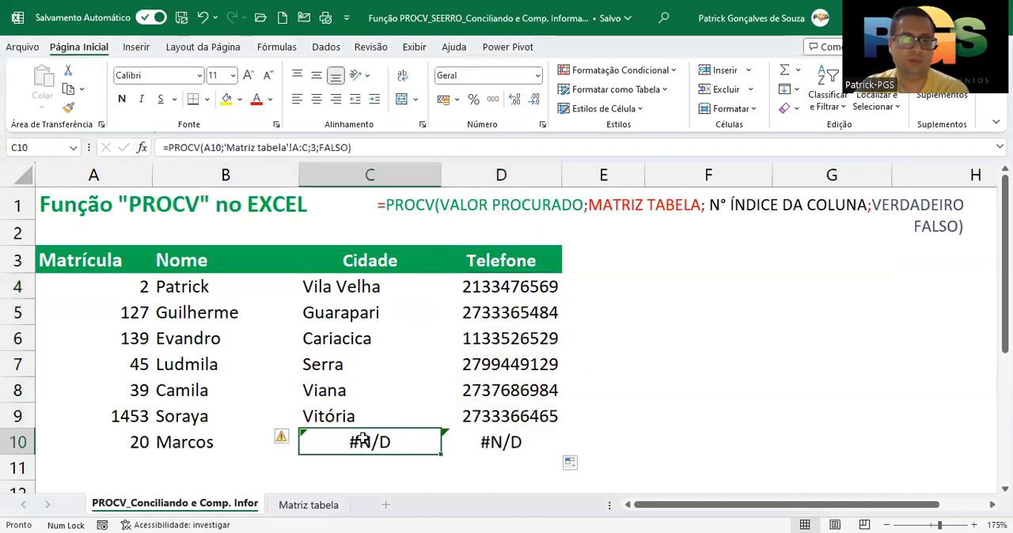
left_click(491, 444)
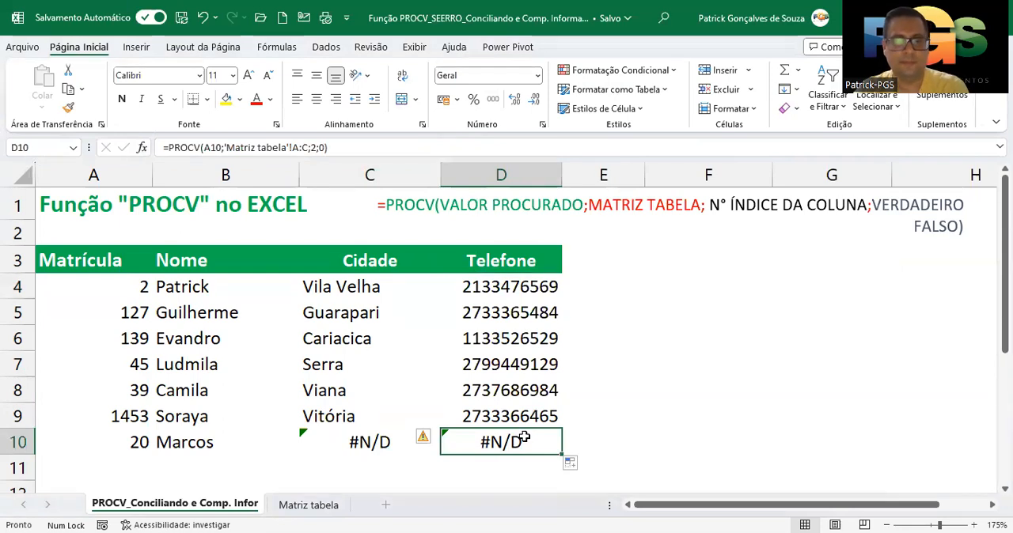
left_click(113, 443)
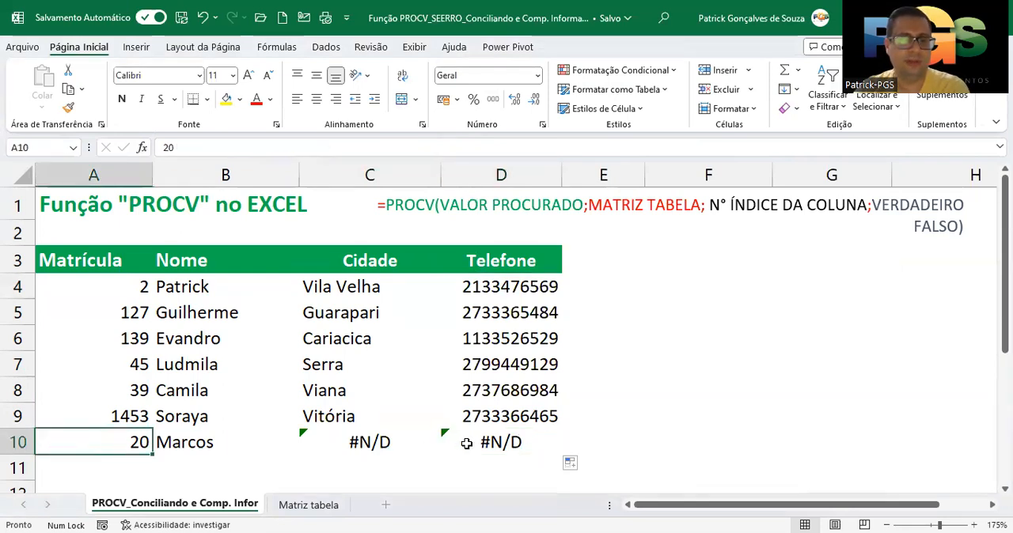
left_click(467, 444)
double_click(467, 444)
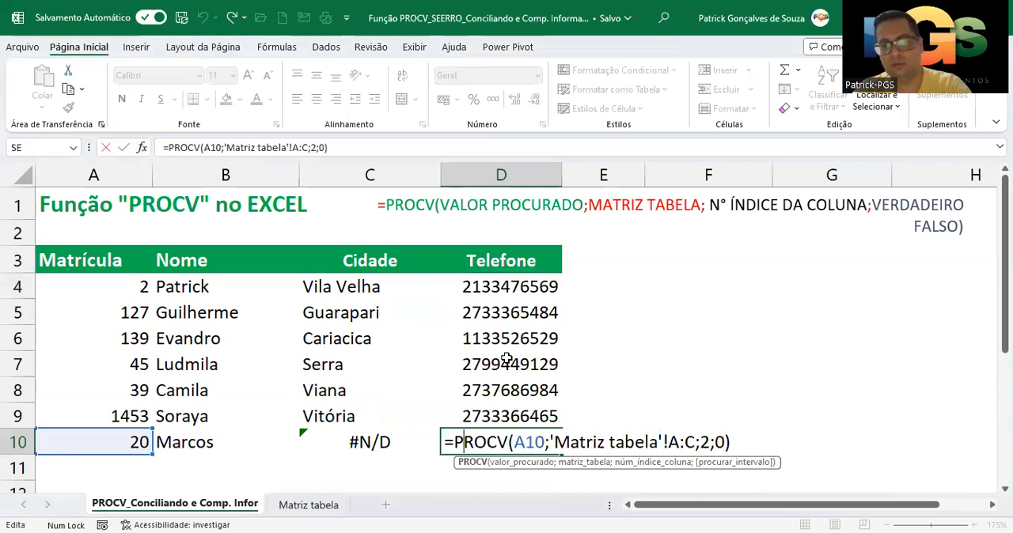
key("Escape")
Add a record in row 10 of Matriz tabela with Matrícula 2, the Telefone copied from B8 and Guarapari copied from C7
left_click(313, 505)
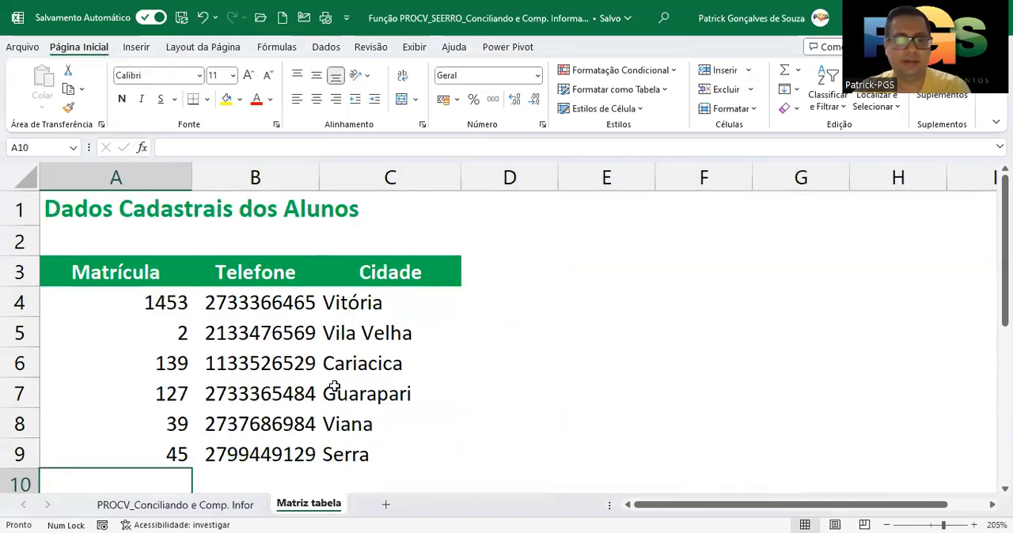
scroll(330, 381, "down", 1)
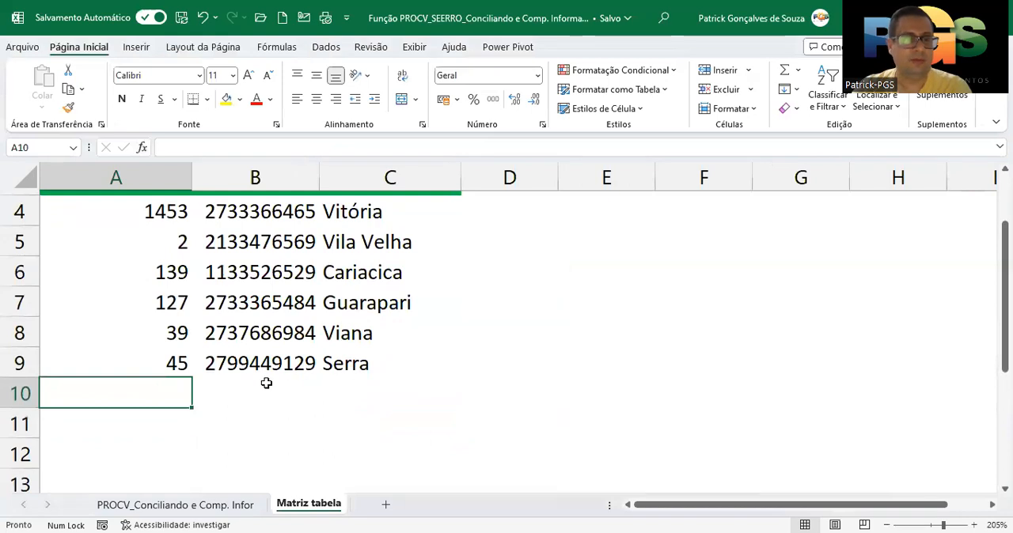
type("2")
left_click(281, 339)
key("ctrl+c")
left_click(272, 391)
key("ctrl+v")
key("ctrl")
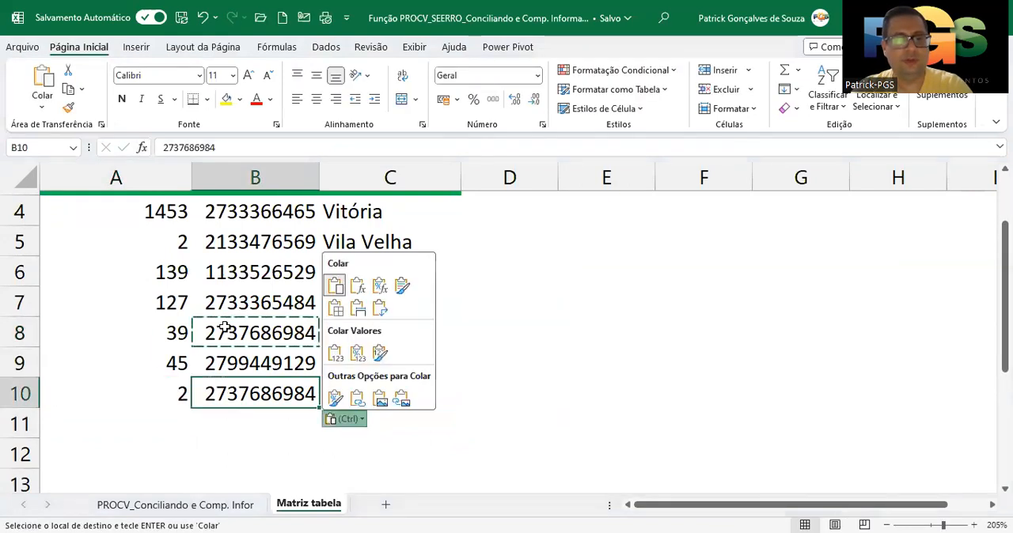
left_click(372, 303)
key("ctrl+c")
left_click(374, 390)
key("ctrl+v")
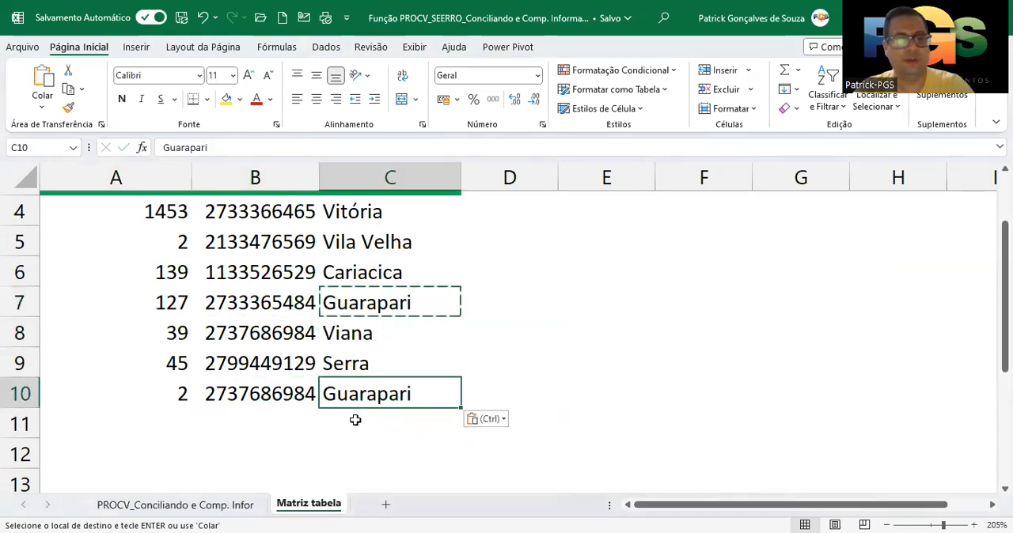
Compare the two Matrícula 2 records in rows 5 and 10 of the Matriz tabela sheet
left_click_drag(161, 401, 361, 398)
scroll(311, 417, "up", 1)
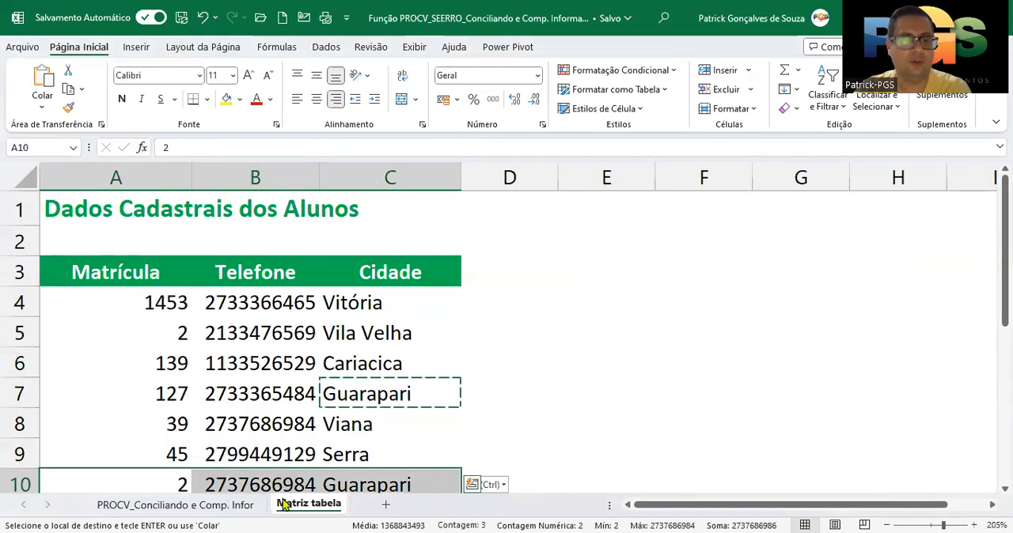
left_click(169, 338)
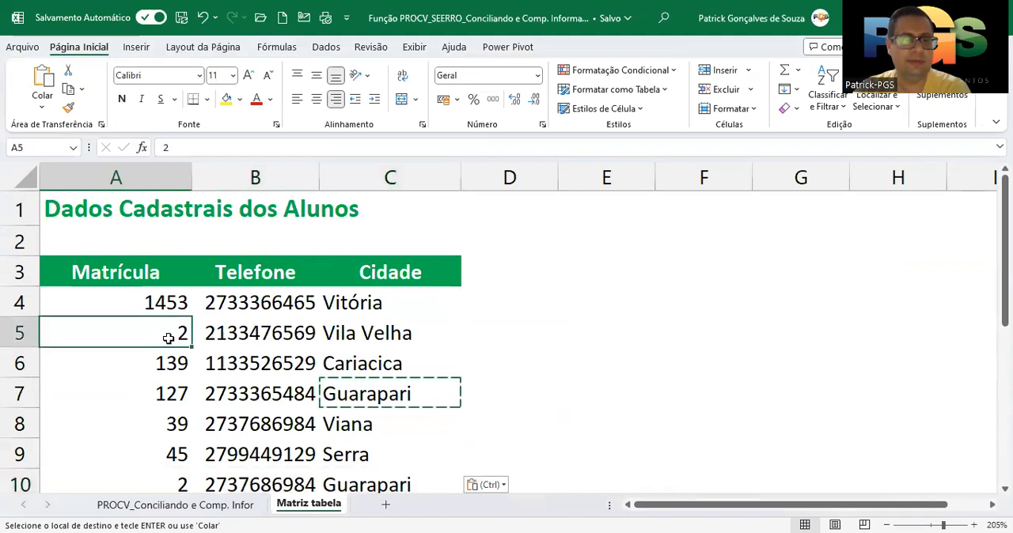
scroll(158, 392, "down", 1)
left_click(159, 393)
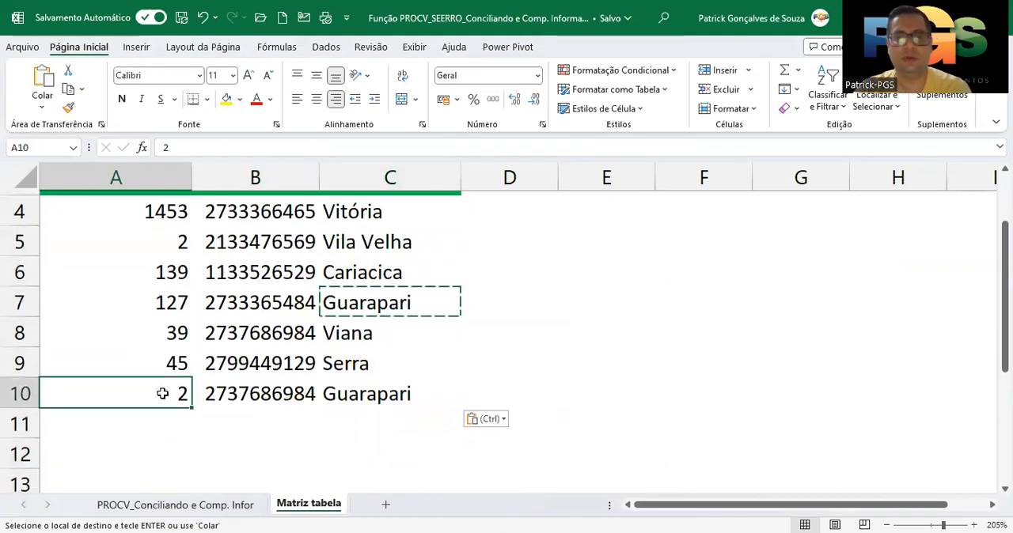
Check the Cidade and Telefone results in C4 and D4 of the PROCV sheet against the Matrícula 2 records in Matriz tabela
left_click(166, 504)
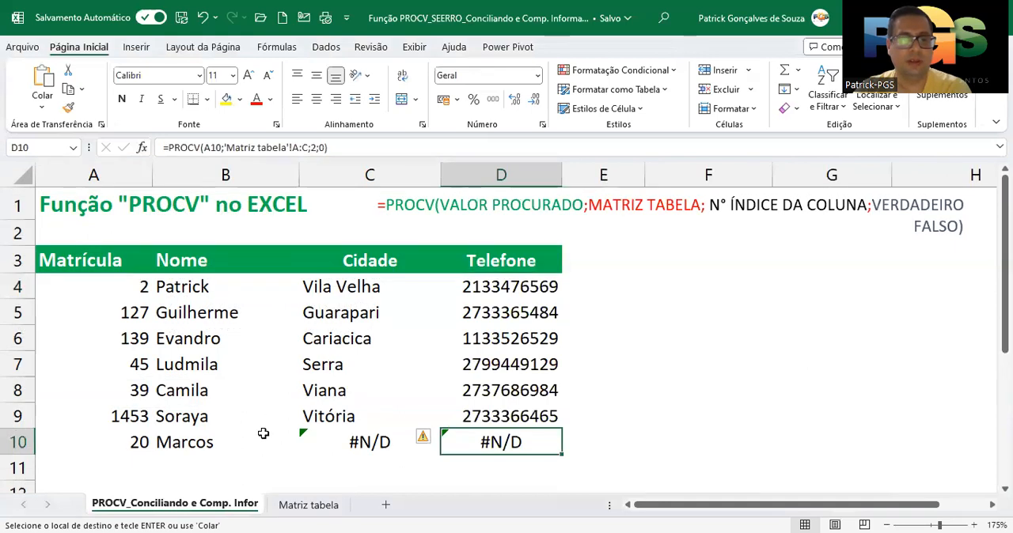
left_click(335, 289)
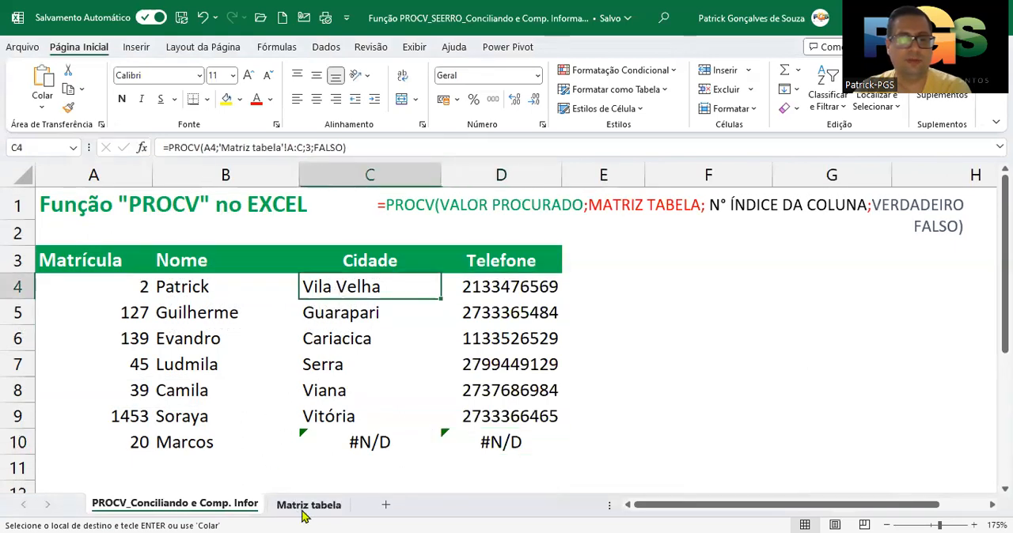
left_click(306, 511)
left_click(368, 245)
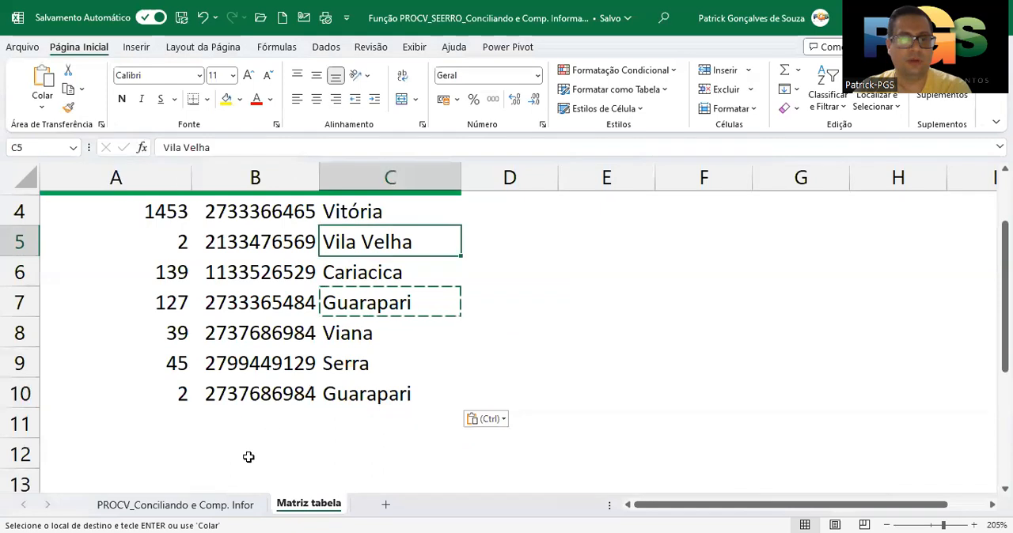
left_click(226, 507)
left_click(477, 295)
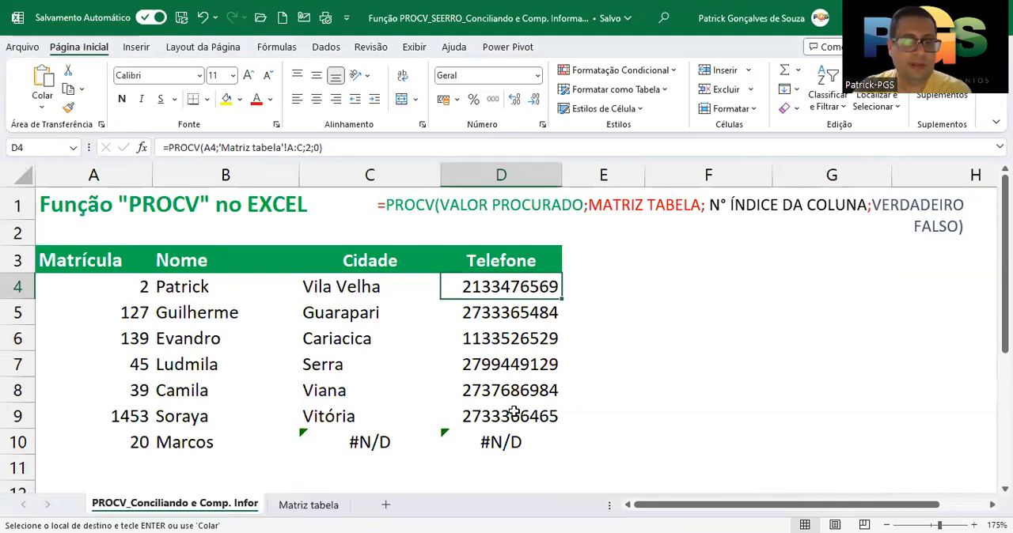
Examine the Matrícula column of Matriz tabela for the first occurrence of Matrícula 2 in A5
left_click(307, 506)
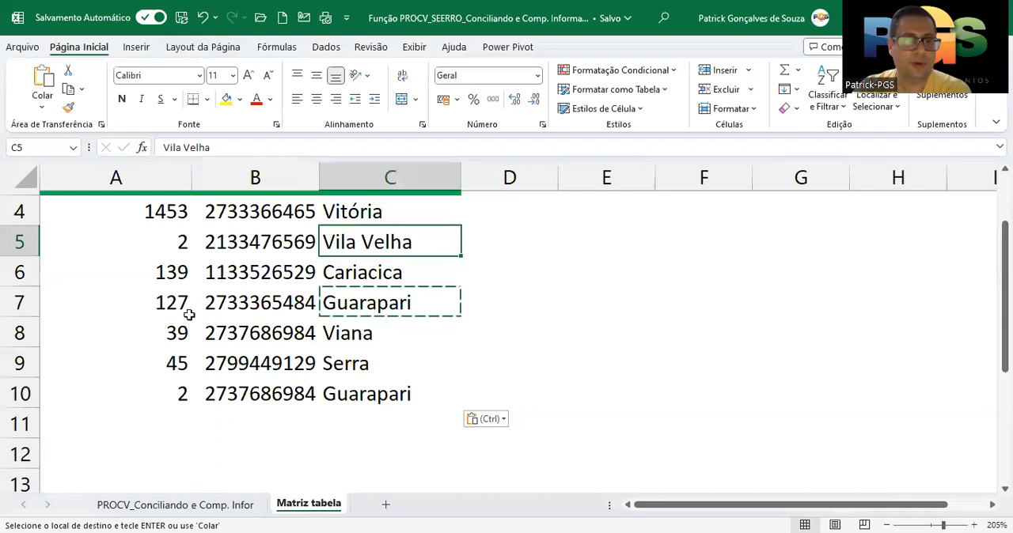
left_click(146, 187)
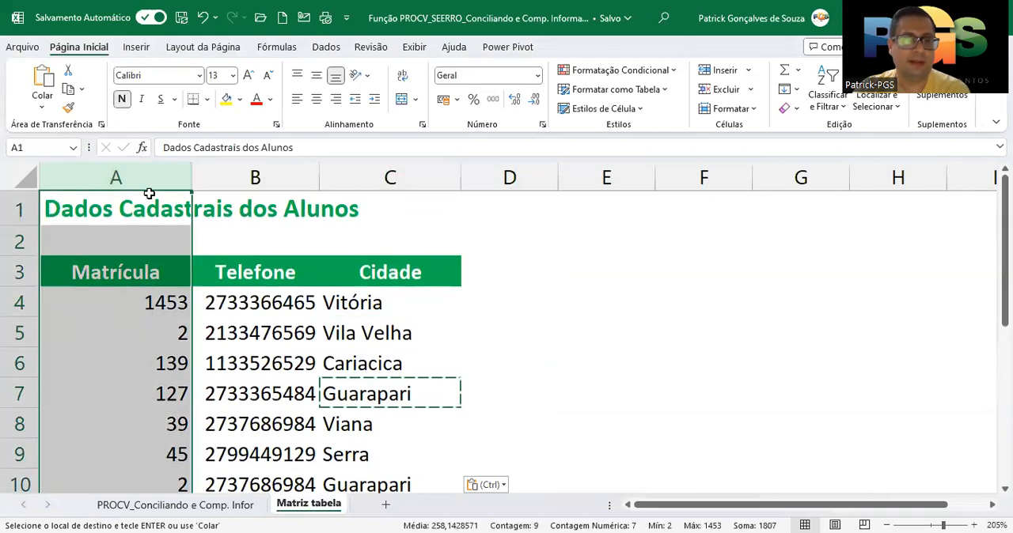
left_click(142, 332)
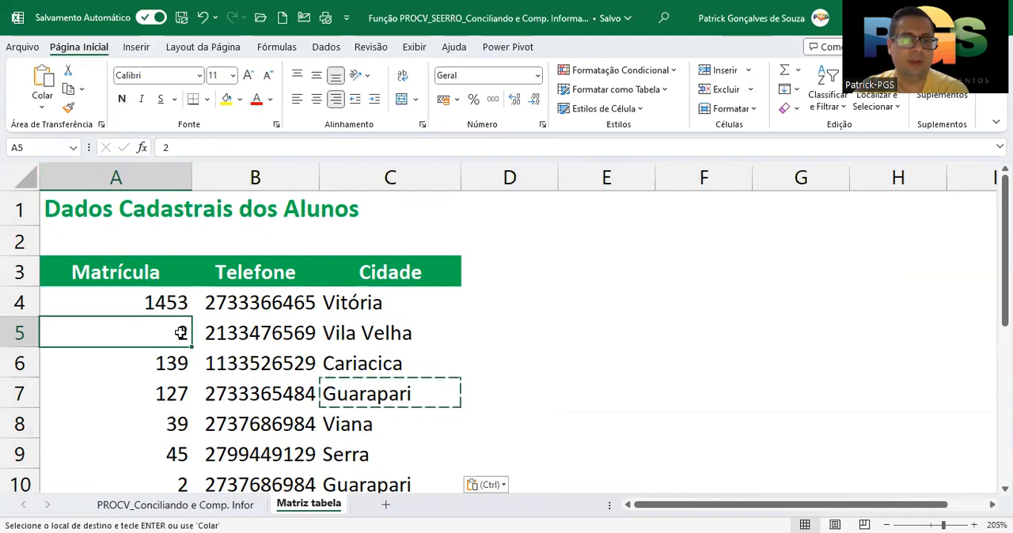
Compare the Telefone and Cidade of the Matrícula 2 record in row 5 with the duplicate record in row 10 of Matriz tabela
left_click(293, 343)
left_click(356, 332)
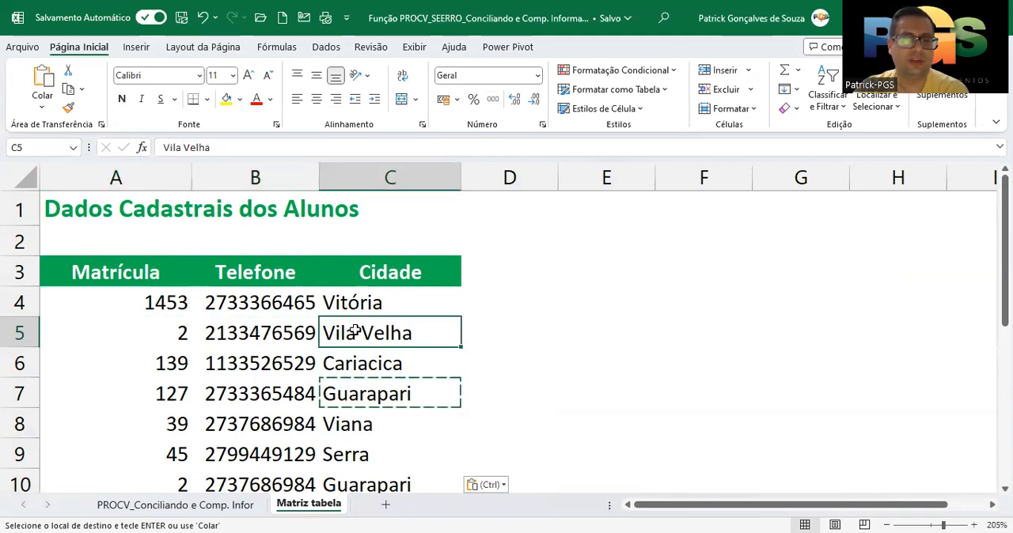
left_click(168, 339)
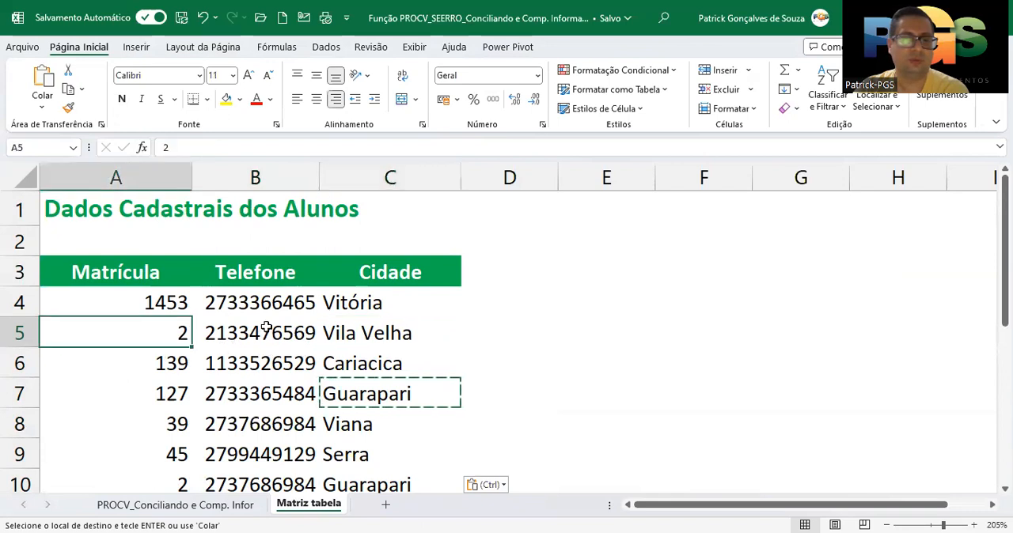
left_click(273, 333)
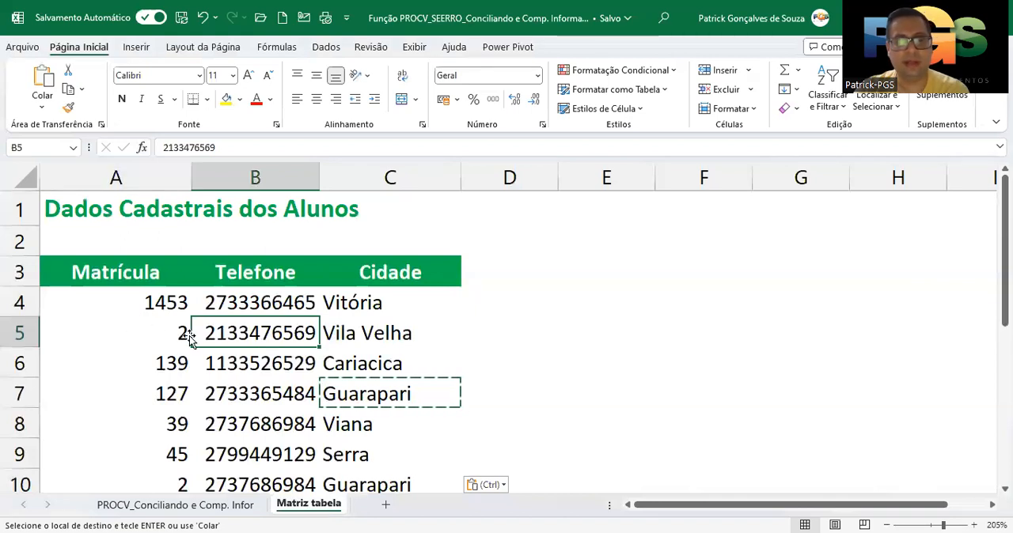
scroll(166, 394, "down", 1)
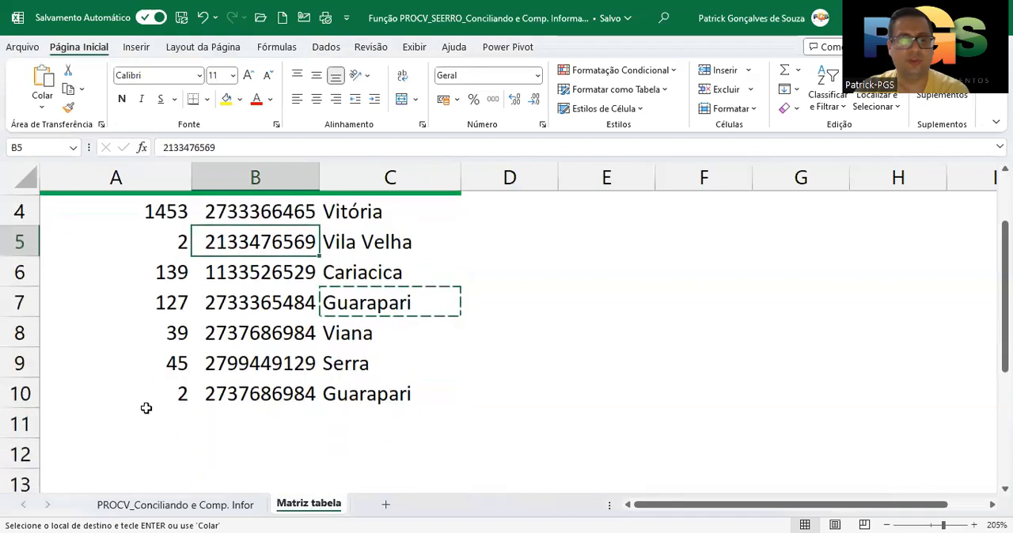
scroll(234, 398, "up", 1)
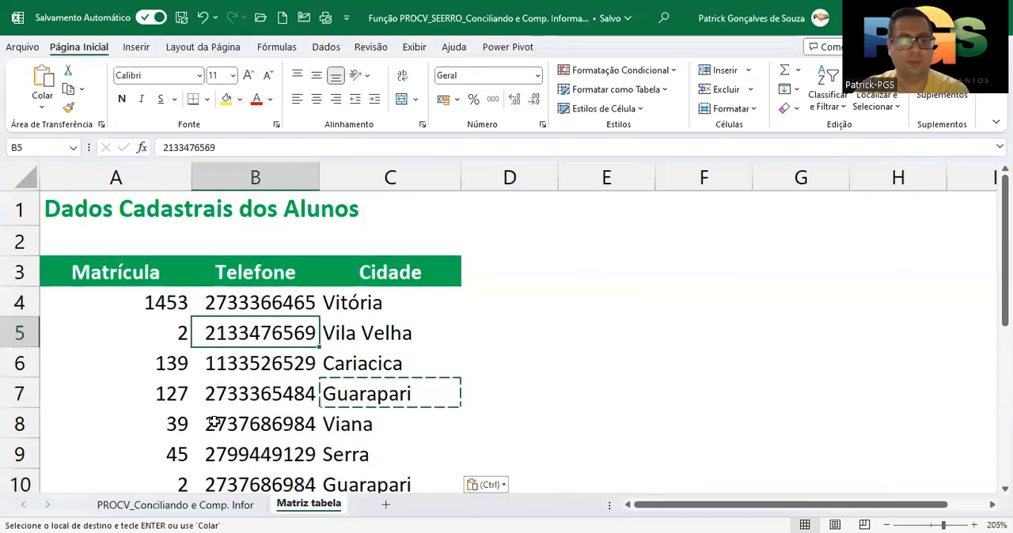
Delete row 10, which holds the duplicate Matrícula 2 record, from the Matriz tabela sheet
left_click(24, 484)
right_click(24, 484)
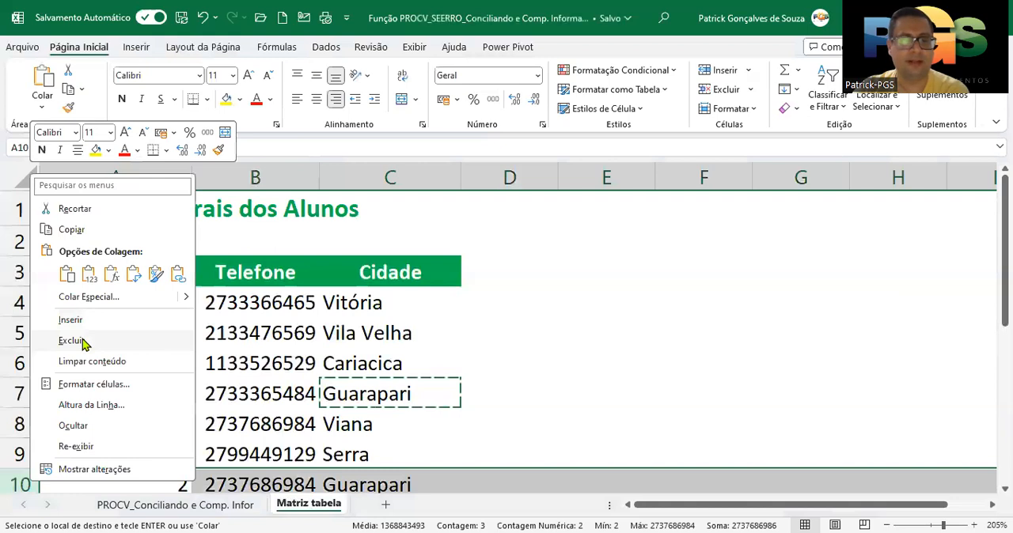
left_click(83, 342)
Examine the PROCV formulas and results for Matrícula 20 in C10 and D10 of the PROCV sheet
left_click(213, 507)
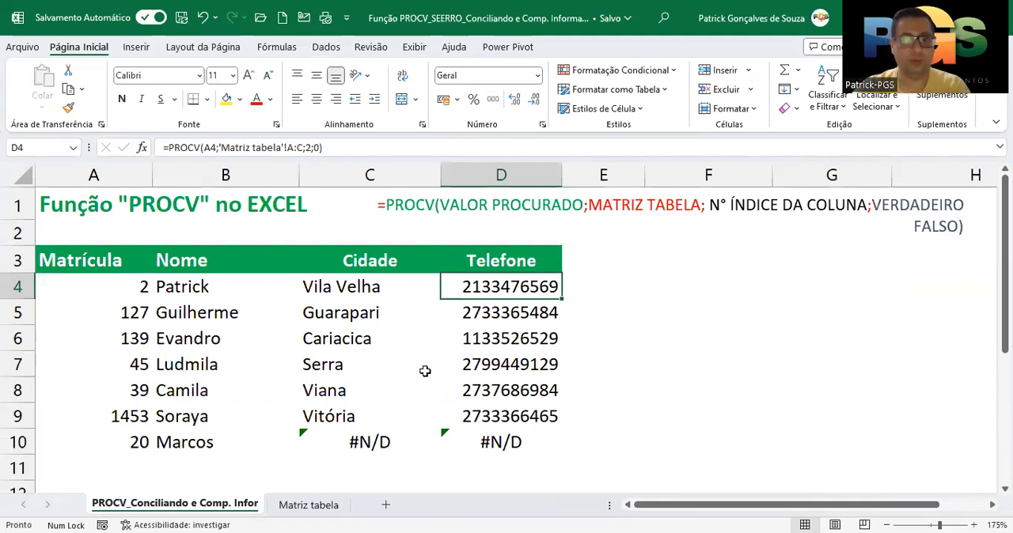
left_click(342, 442)
left_click(481, 443)
left_click(378, 445)
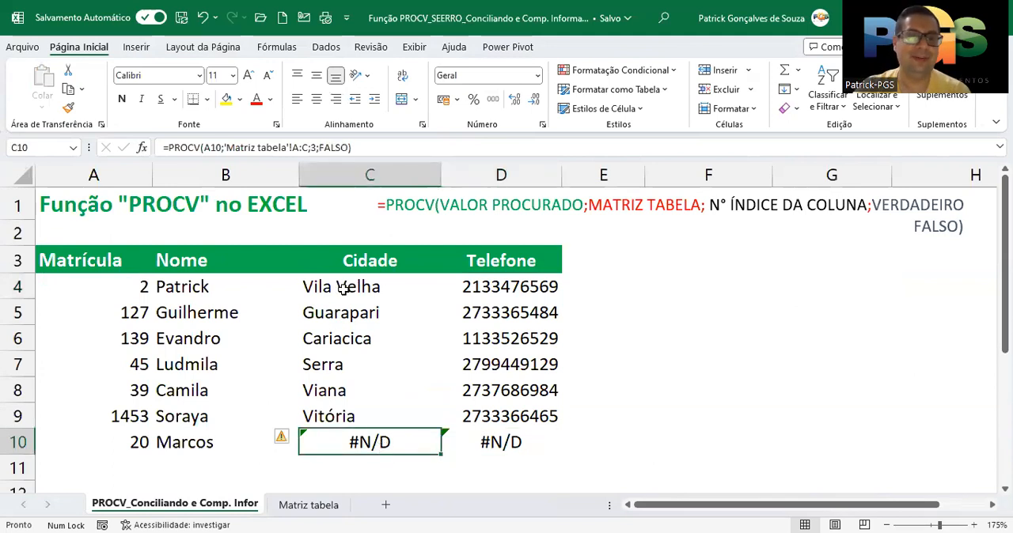
left_click_drag(494, 442, 380, 441)
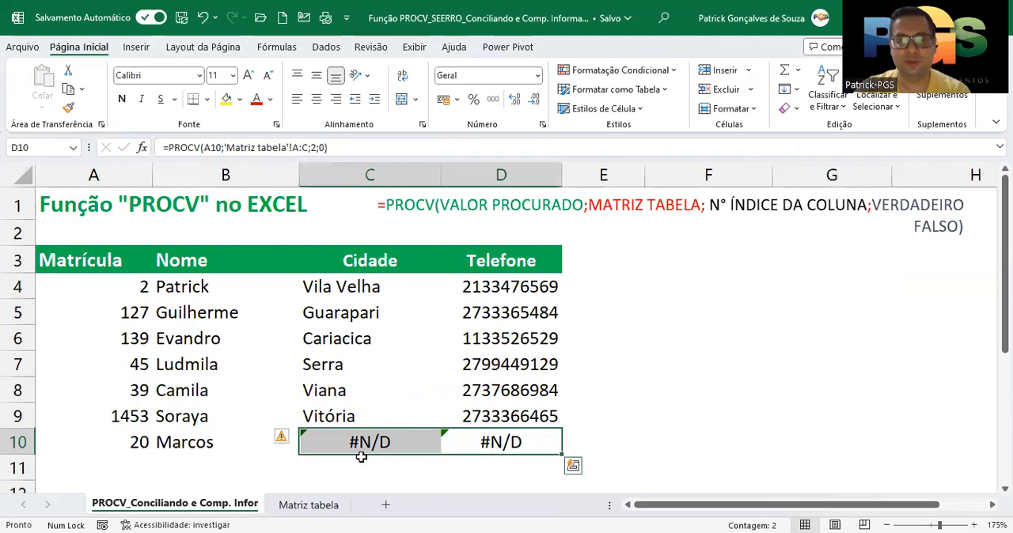
Wrap the Cidade lookup in C4 with SEERRO, giving =SEERRO(PROCV(A4;'Matriz tabela'!A:C;3;FALSO);"Verificar")
left_click(354, 288)
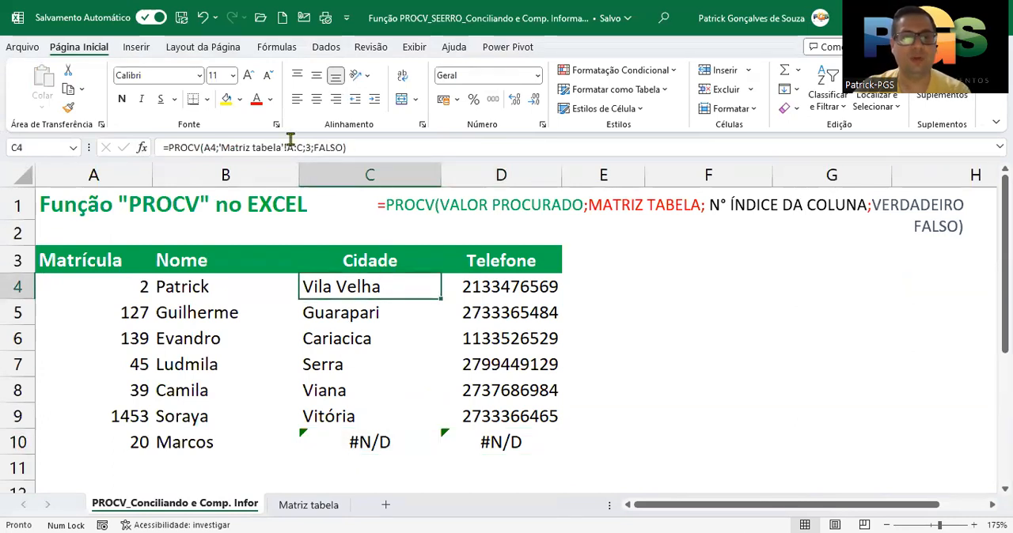
left_click(191, 145)
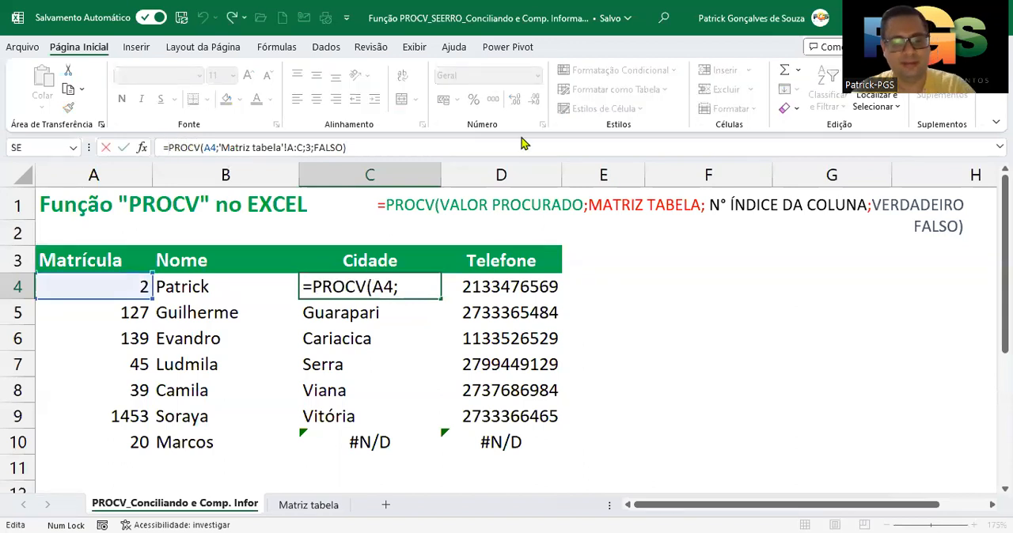
type("see")
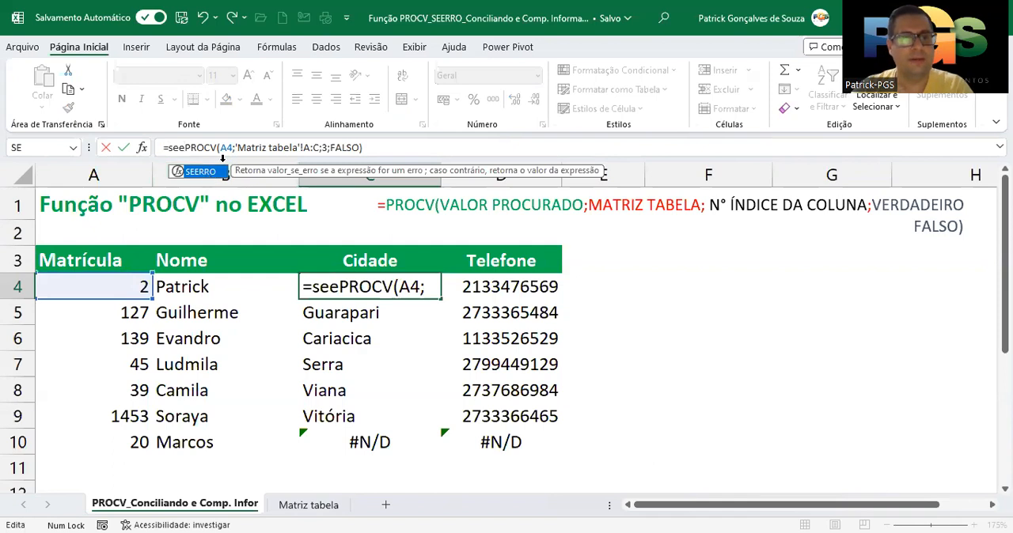
key("Tab")
left_click(404, 148)
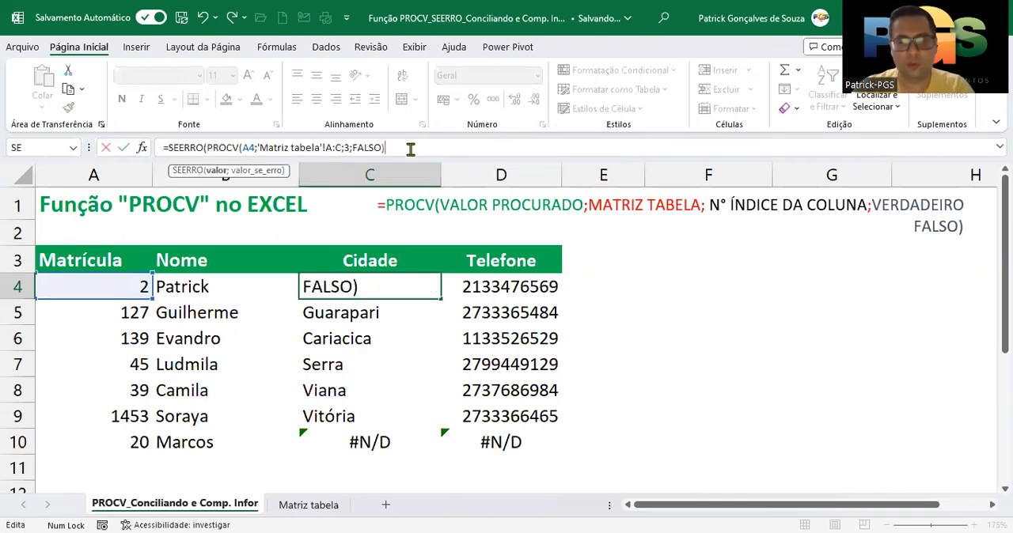
type(";")
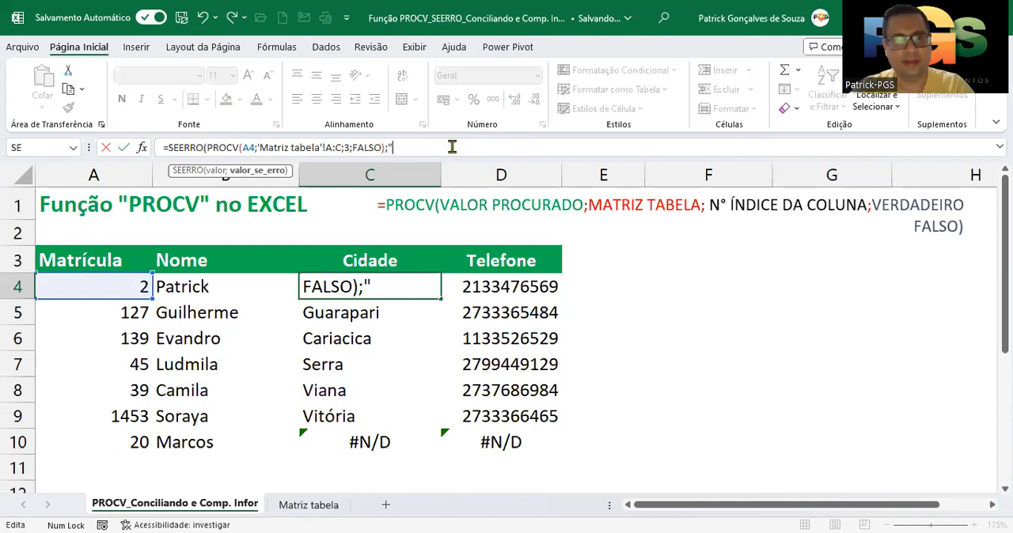
type("Verificar\"")
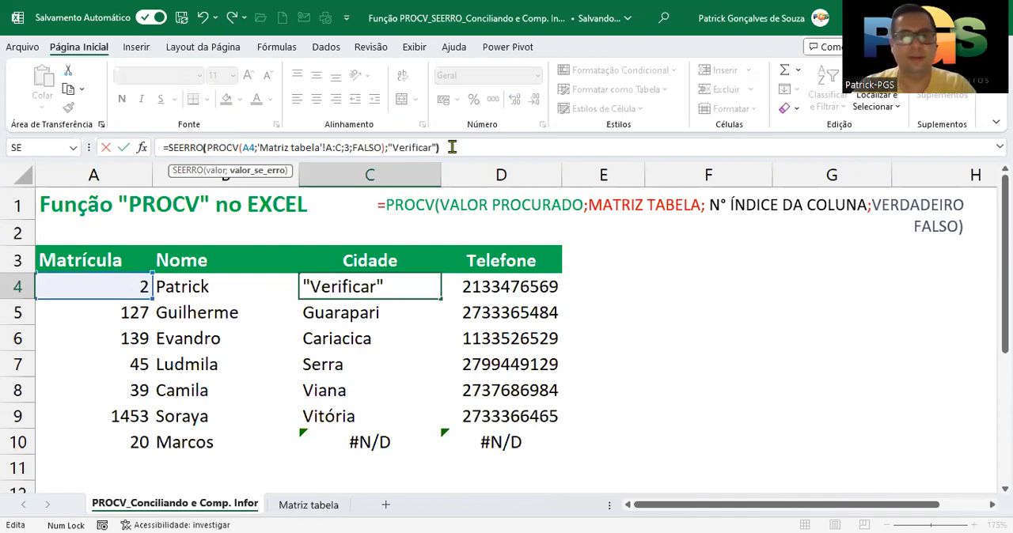
type(")")
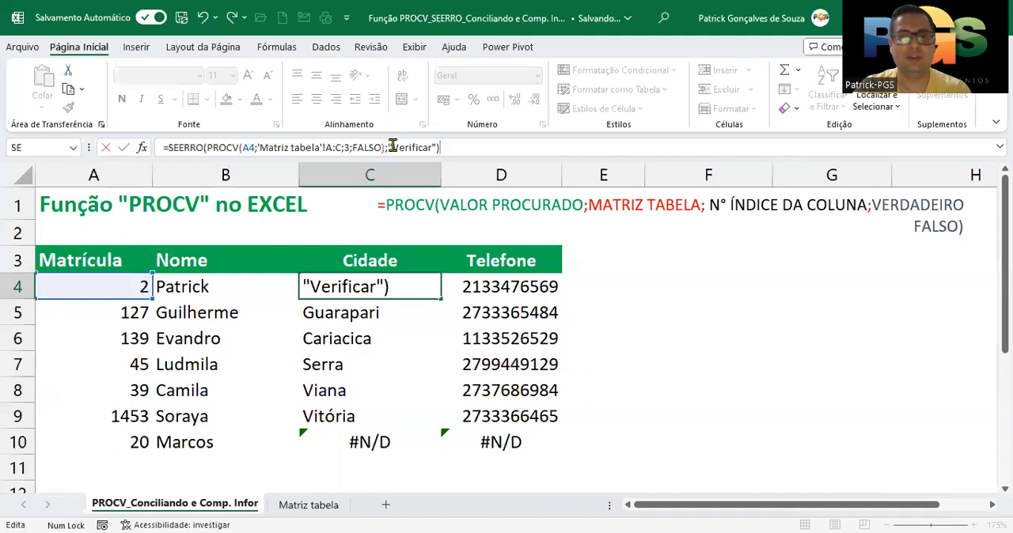
key("Return")
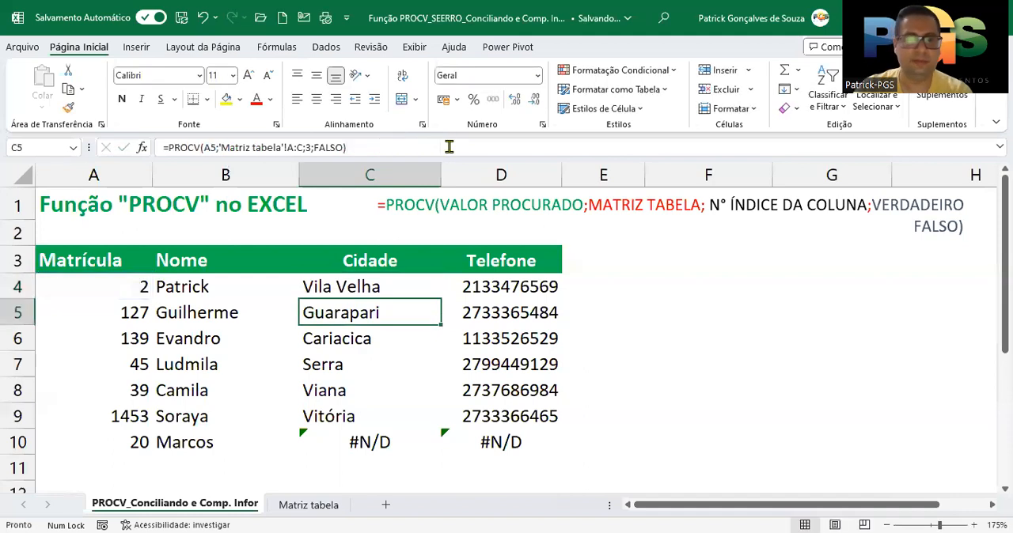
Fill the SEERRO formula from C4 down to C10 and check the formula in C10
left_click(372, 289)
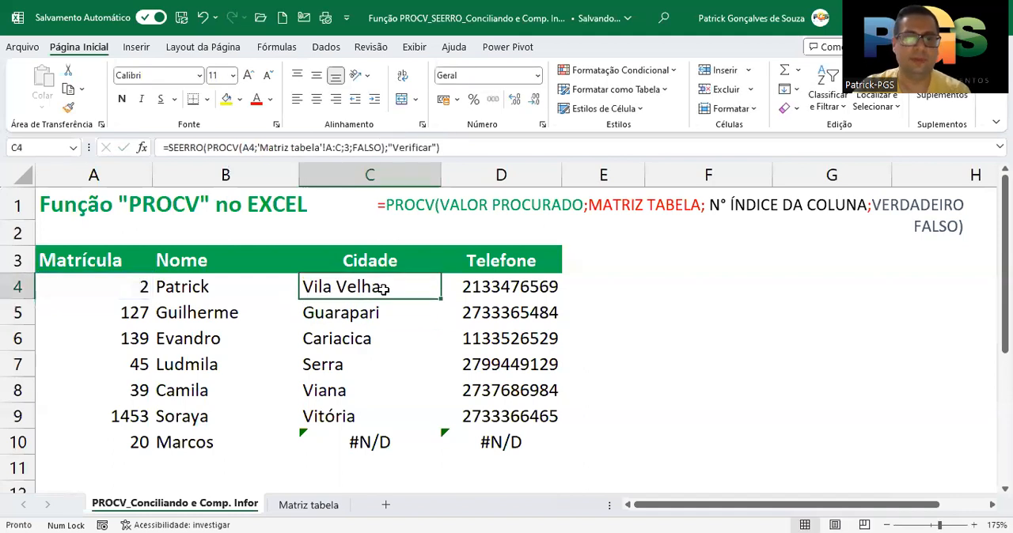
double_click(444, 298)
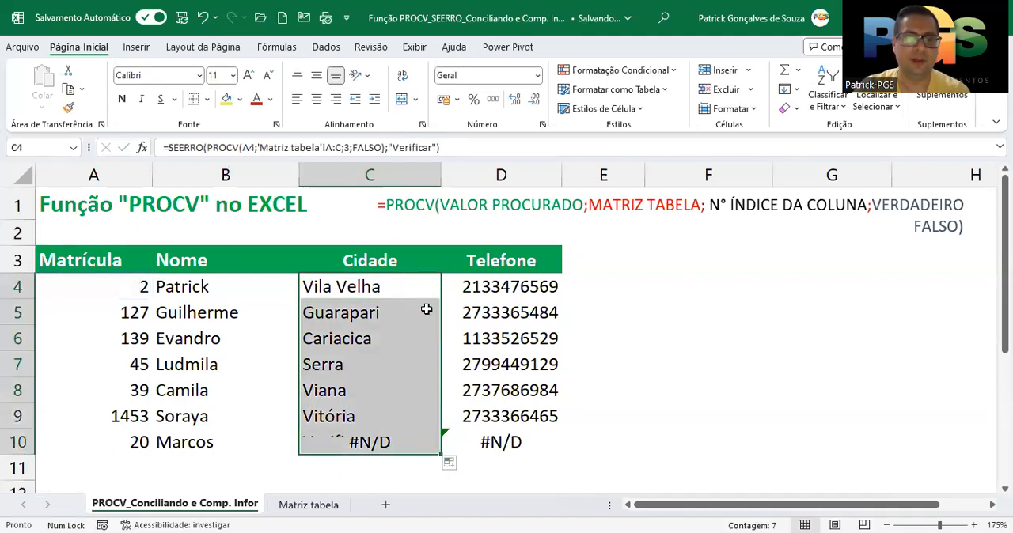
left_click(360, 443)
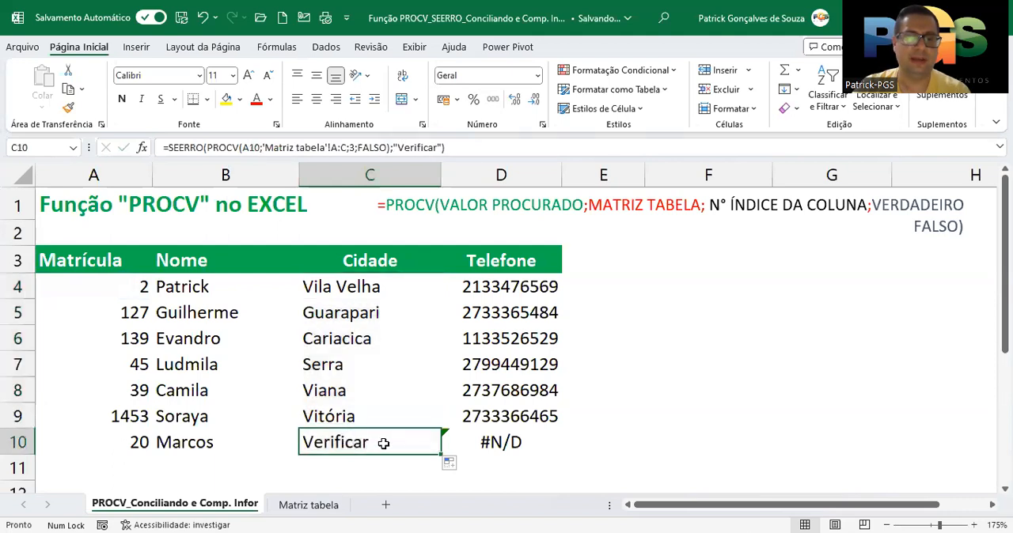
Wrap the Telefone lookup in D4 with SEERRO, giving =SEERRO(PROCV(A4;'Matriz tabela'!A:C;2;0);"Verificar")
left_click(504, 288)
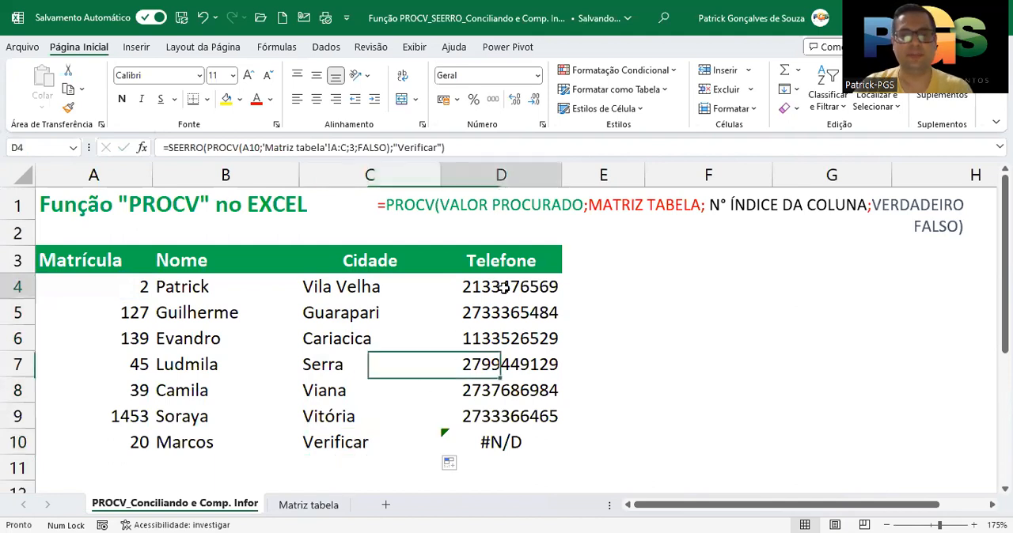
left_click(167, 147)
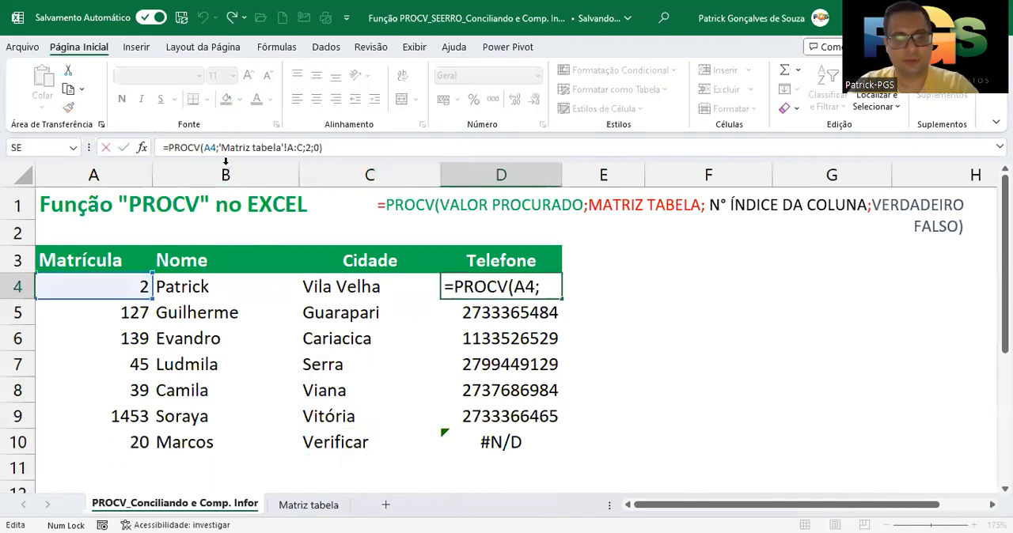
type("see")
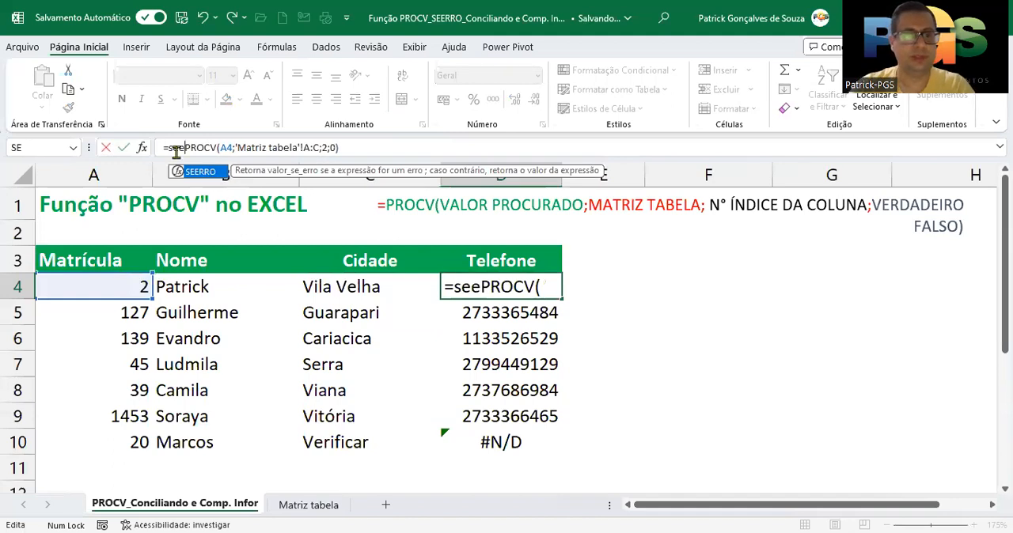
key("Tab")
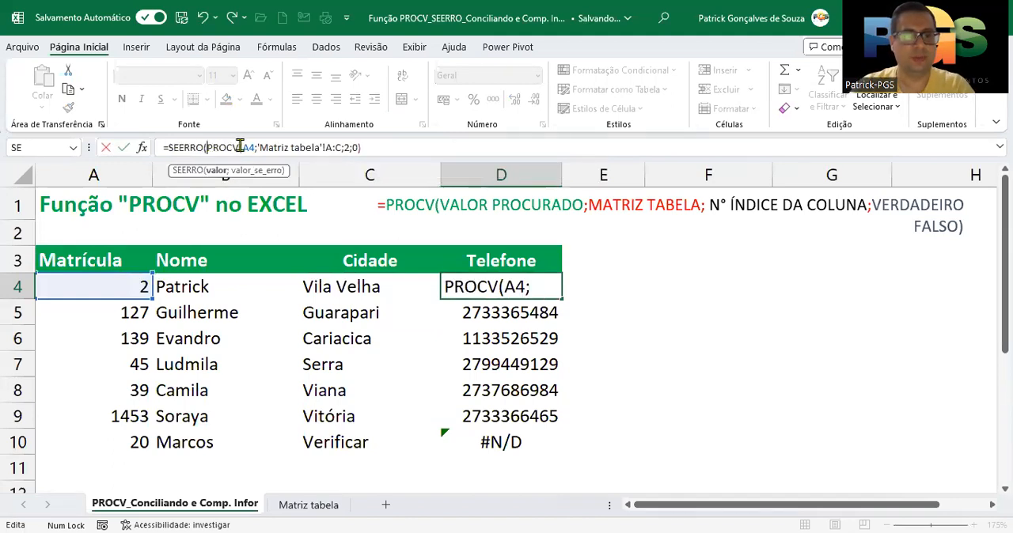
left_click(375, 146)
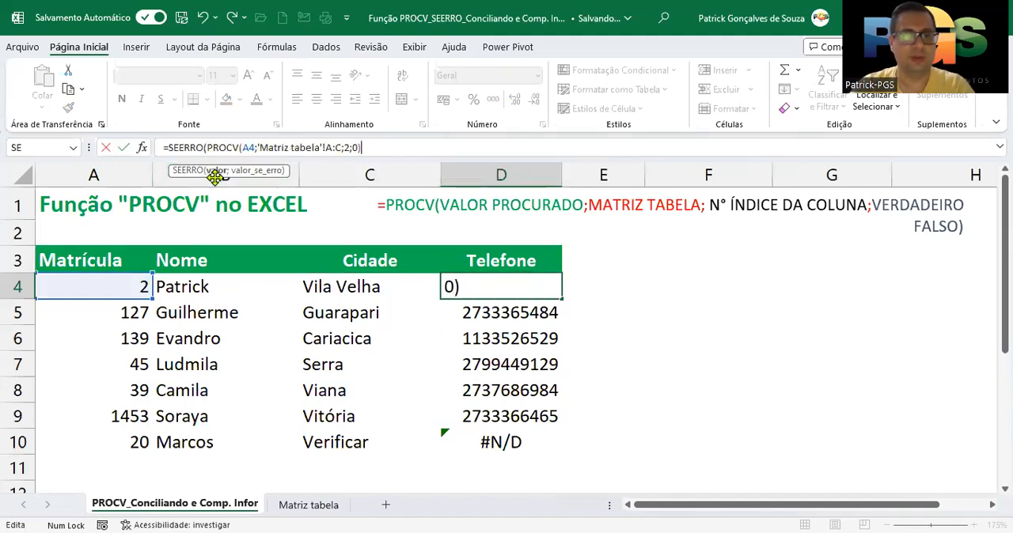
type(";")
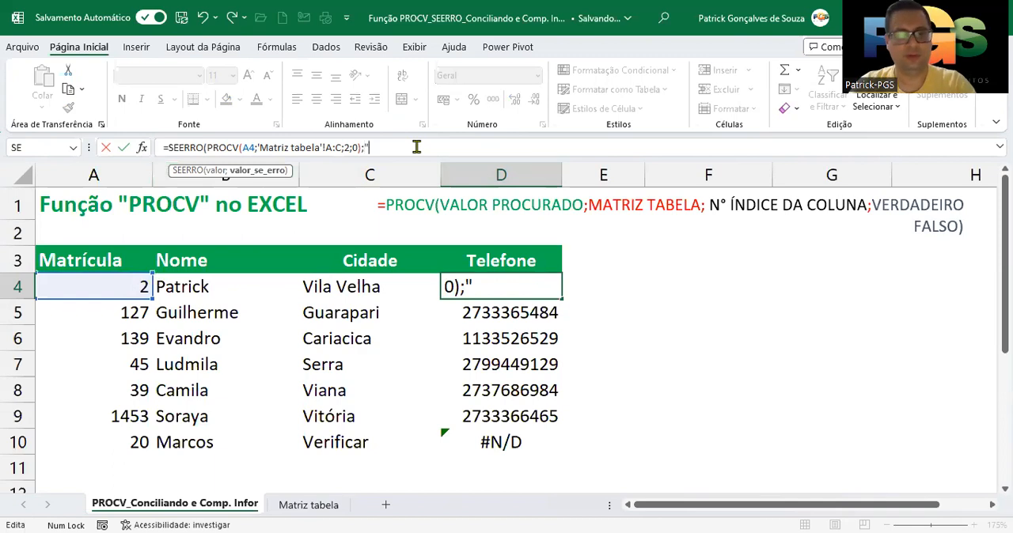
type("\"Verificar\"")
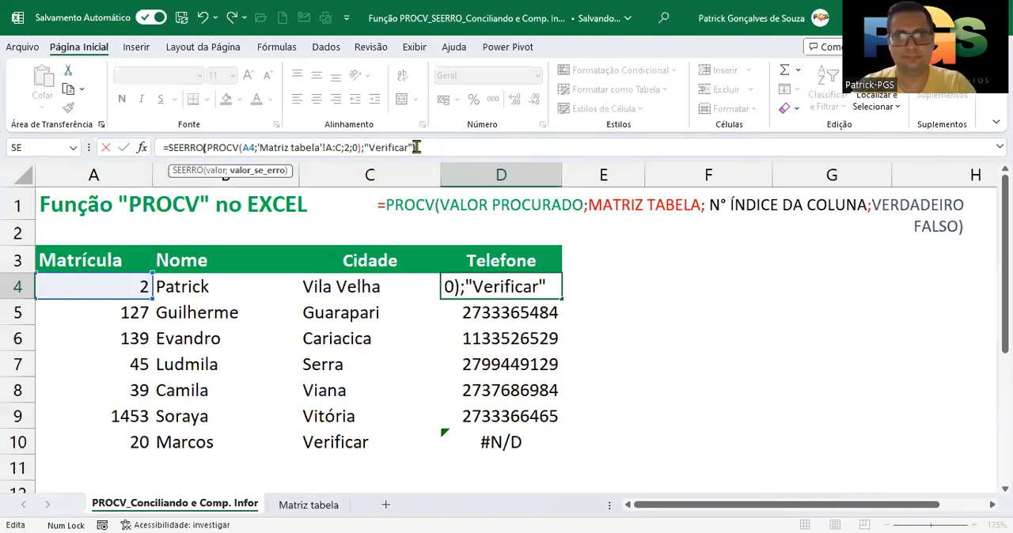
type(")")
key("Return")
Fill the SEERRO formula from D4 down to D10 and center the Cidade and Telefone values in C4:D10
left_click(540, 288)
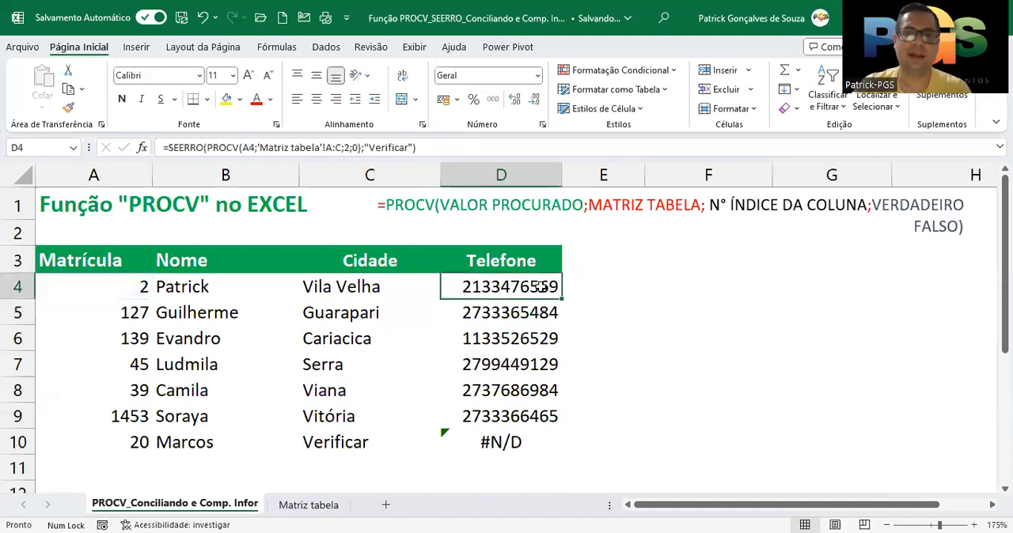
double_click(563, 299)
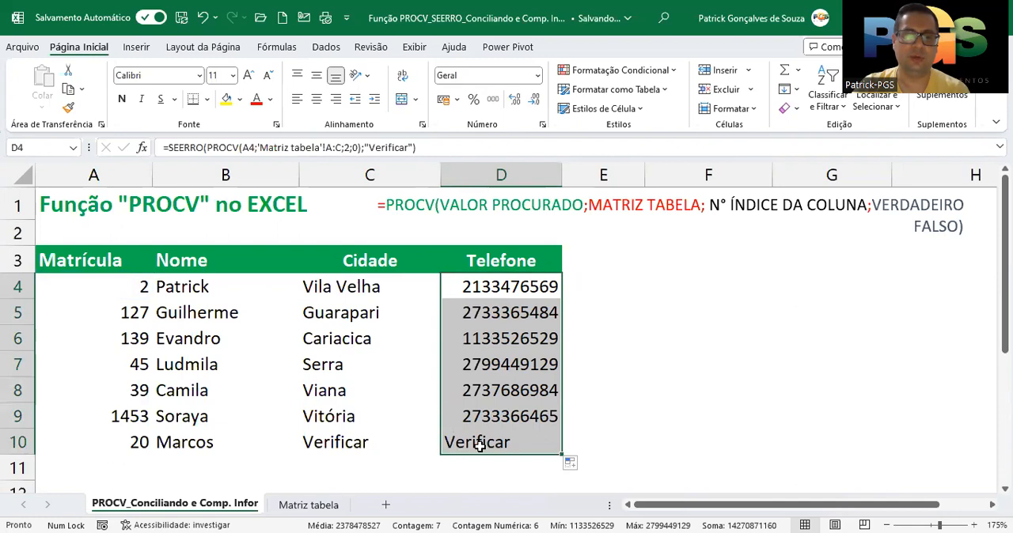
left_click(317, 99)
left_click_drag(367, 296, 361, 443)
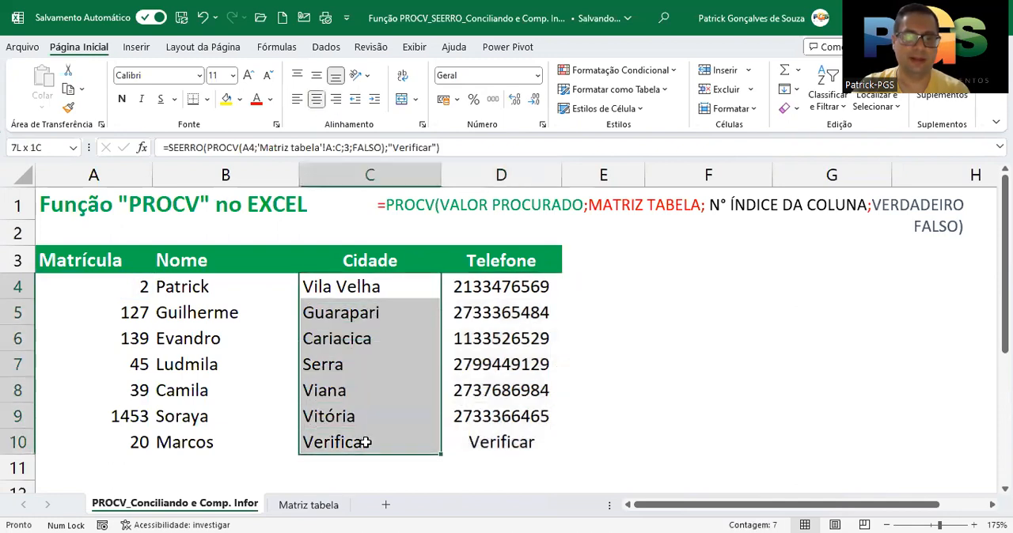
left_click(317, 102)
left_click(496, 286)
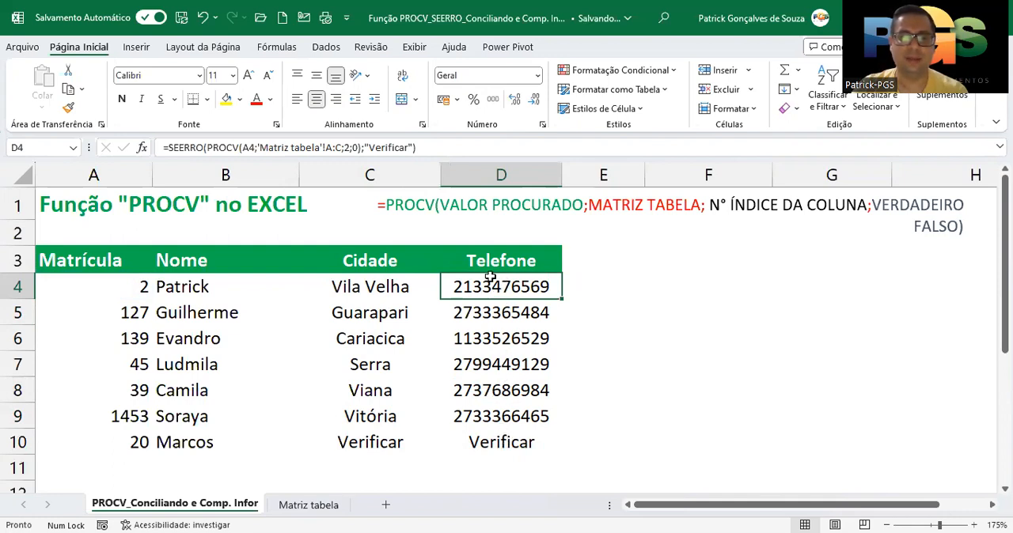
left_click_drag(491, 281, 488, 442)
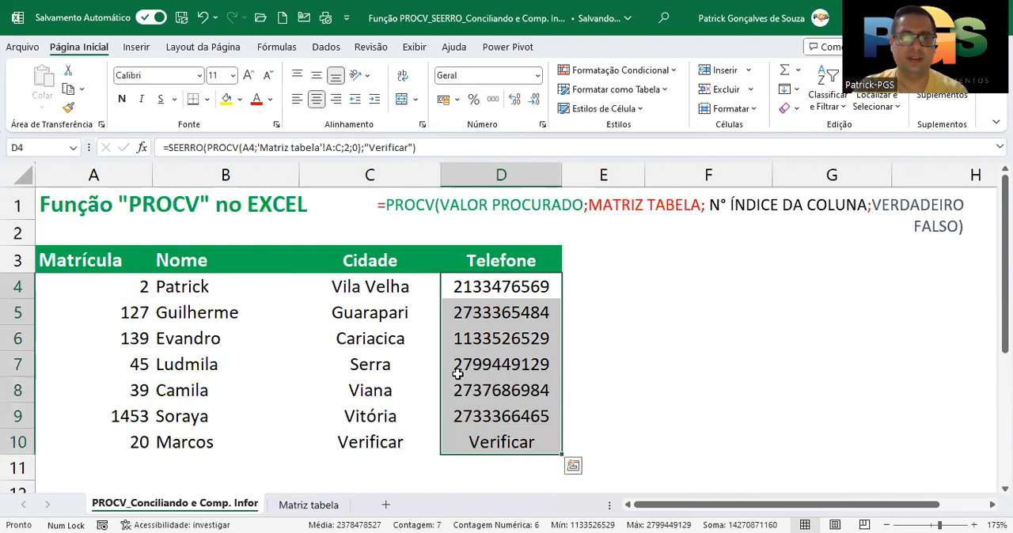
left_click(543, 126)
left_click(513, 177)
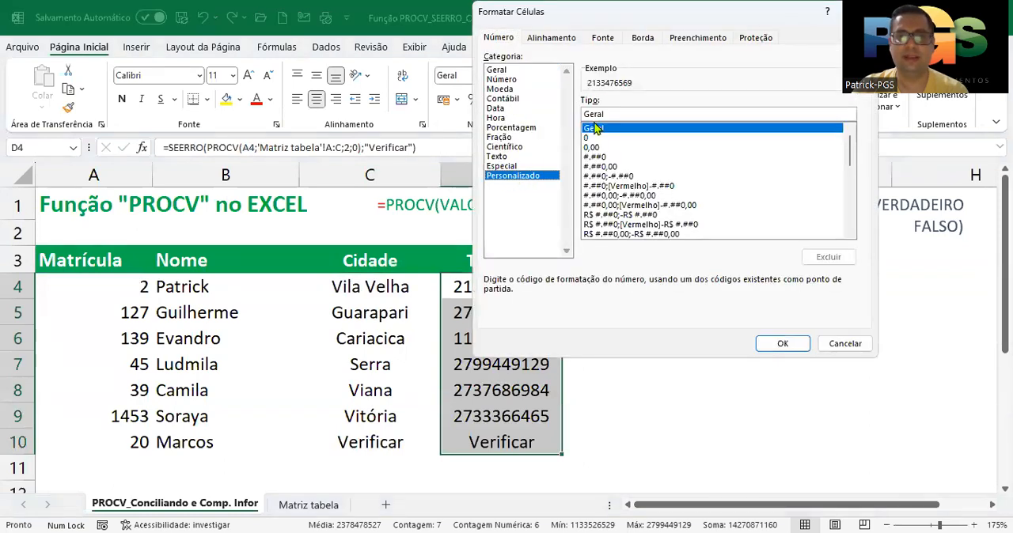
left_click_drag(609, 113, 579, 121)
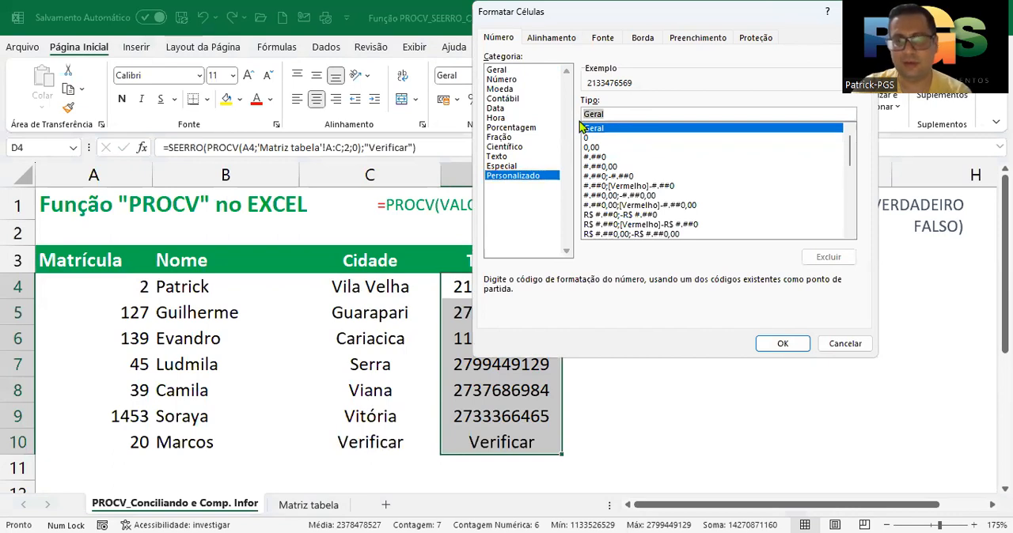
key("BackSpace")
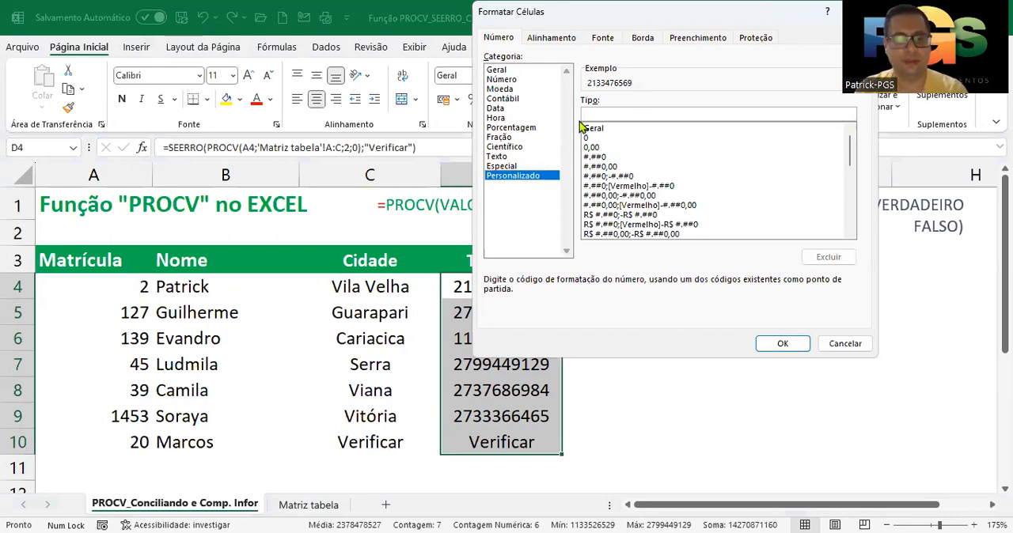
type("(0")
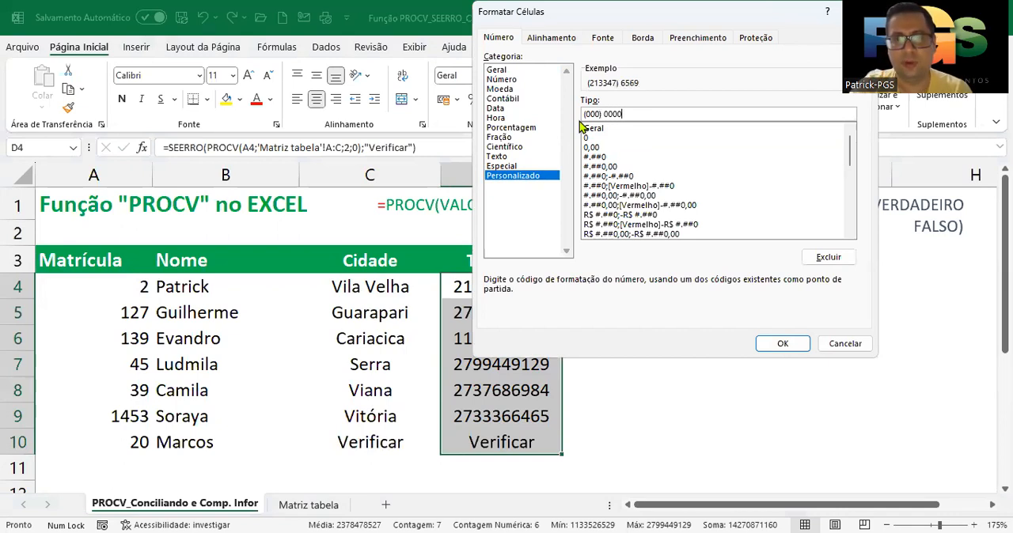
type("0000")
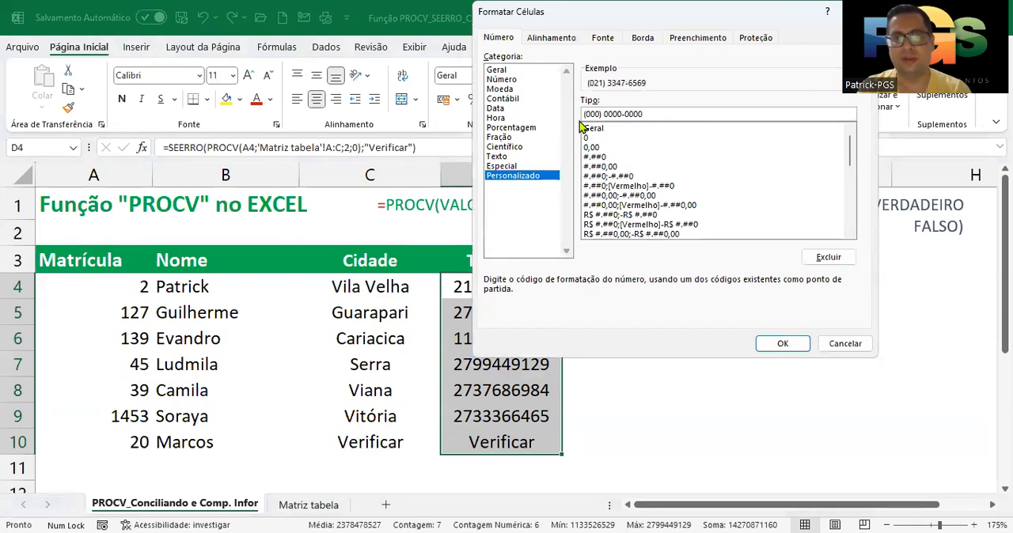
left_click(780, 345)
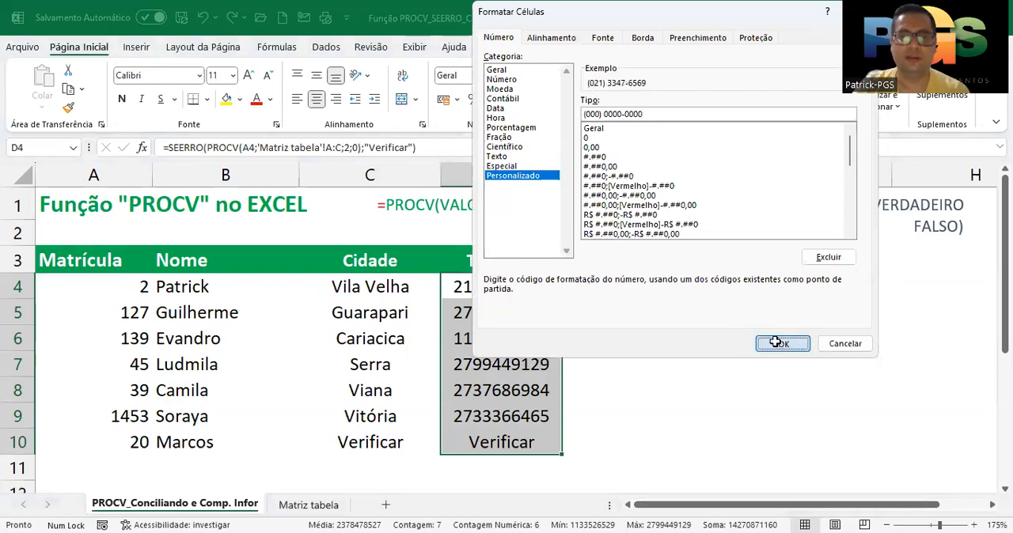
left_click_drag(564, 179, 579, 179)
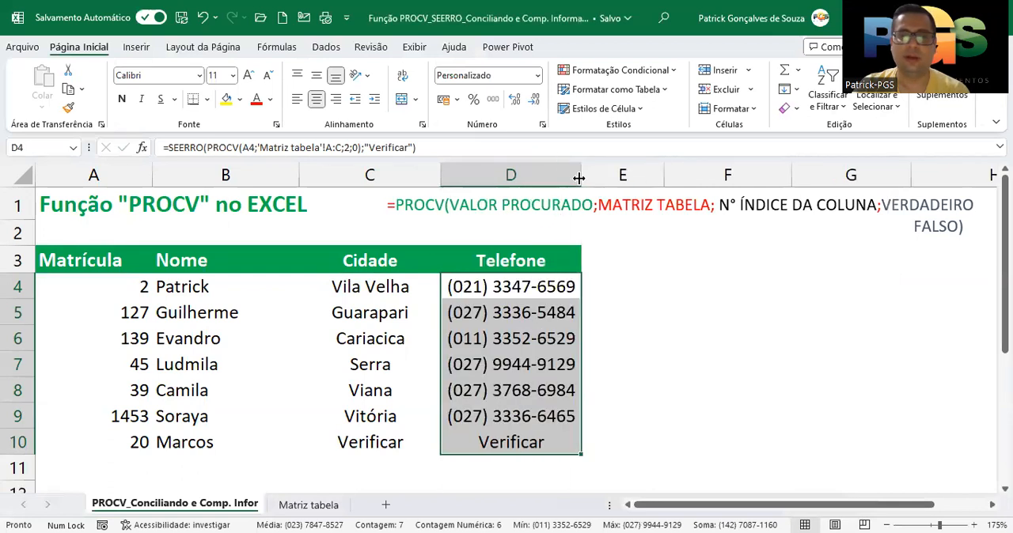
Review the formatted Telefone values in D4:D9 cell by cell
left_click(519, 343)
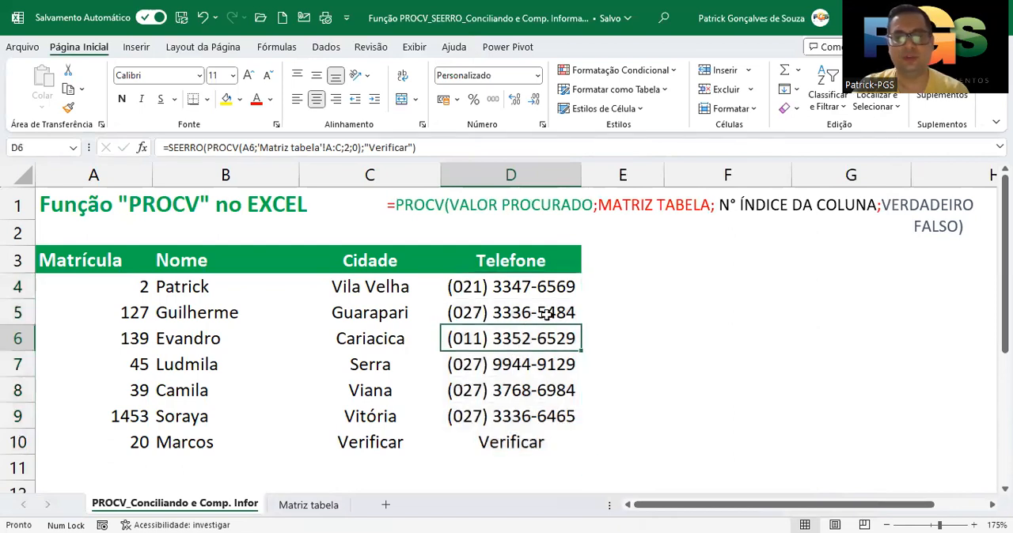
left_click(543, 290)
left_click(543, 315)
left_click(532, 342)
left_click(532, 364)
left_click(528, 395)
left_click(523, 420)
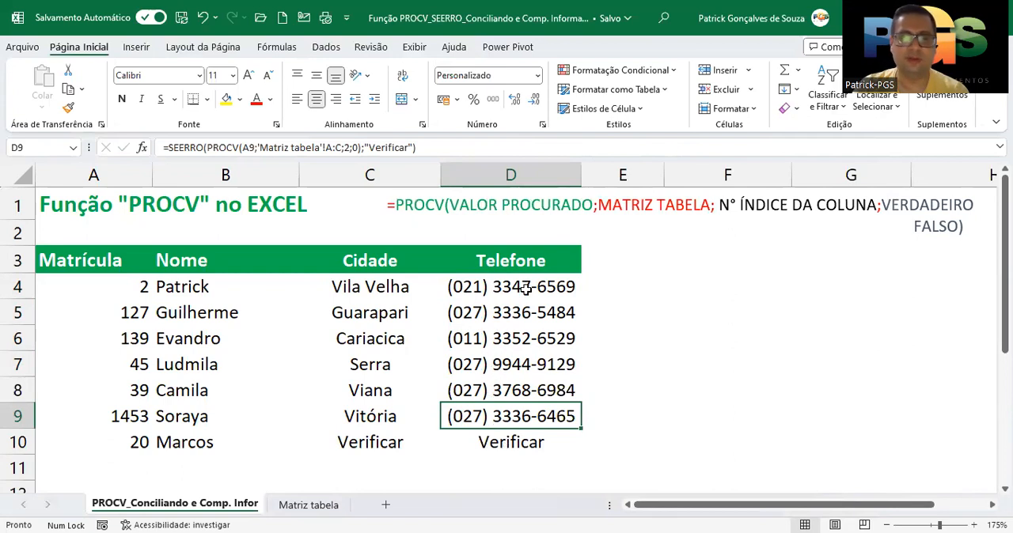
left_click_drag(529, 285, 522, 440)
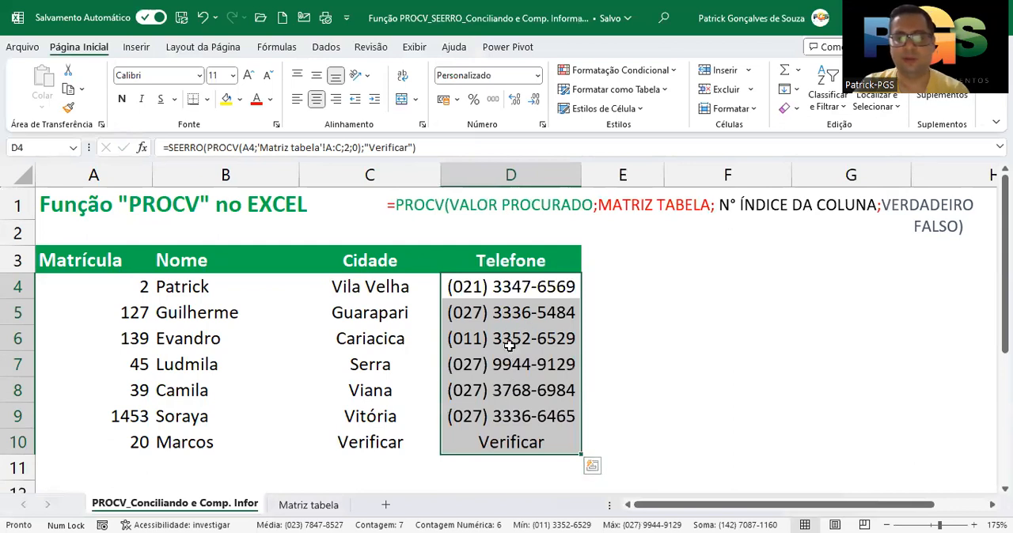
left_click(541, 126)
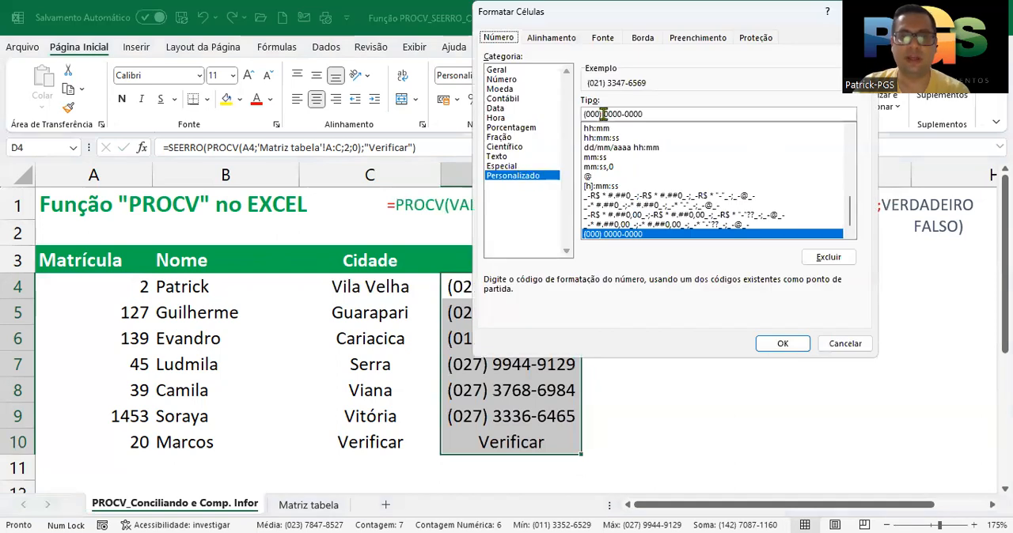
type("9")
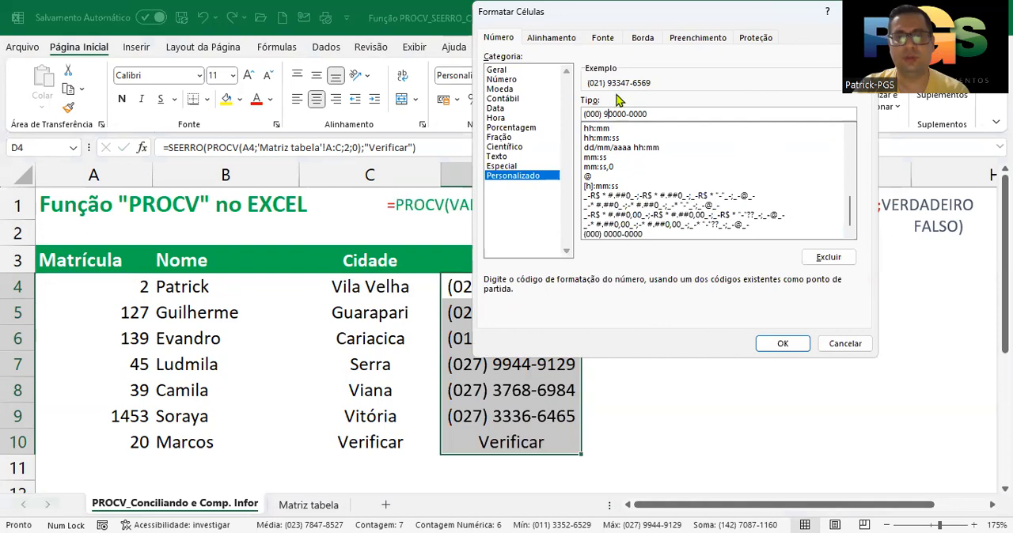
left_click(782, 343)
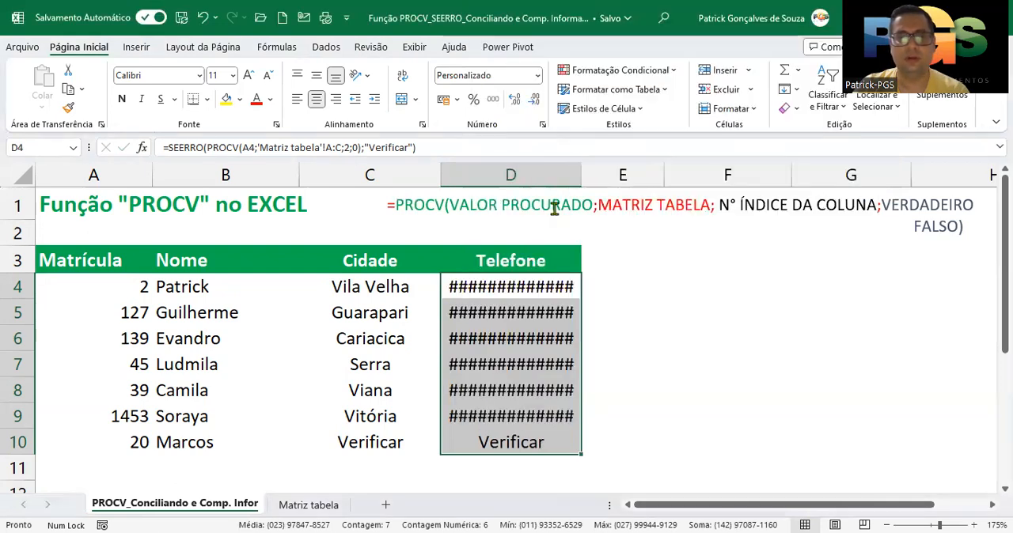
double_click(580, 167)
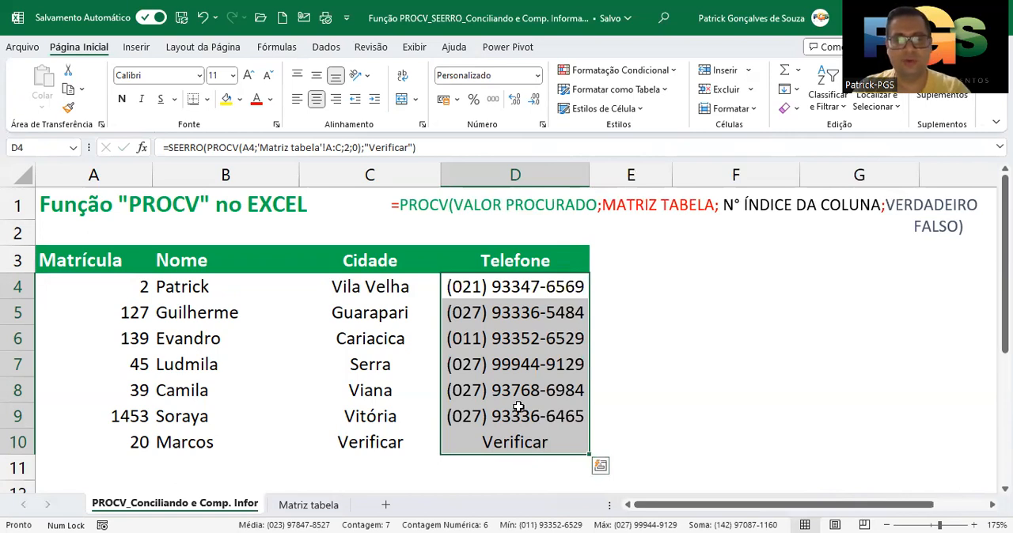
Undo the last column width and number format changes on the Telefone values and check D4:D9
left_click_drag(589, 175, 580, 180)
key("ctrl+y")
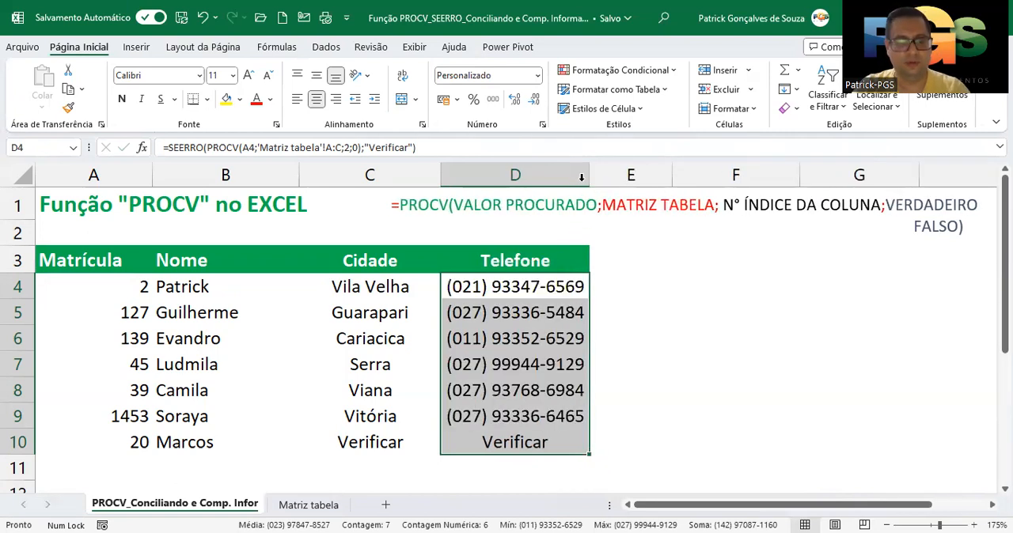
key("ctrl+z")
key("ctrl+z")
left_click_drag(515, 281, 520, 411)
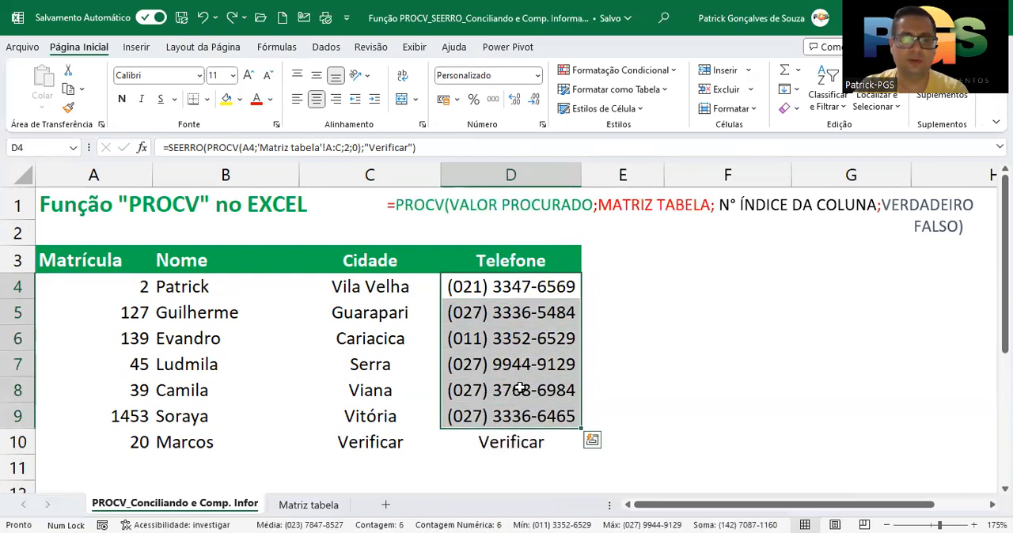
left_click(524, 361)
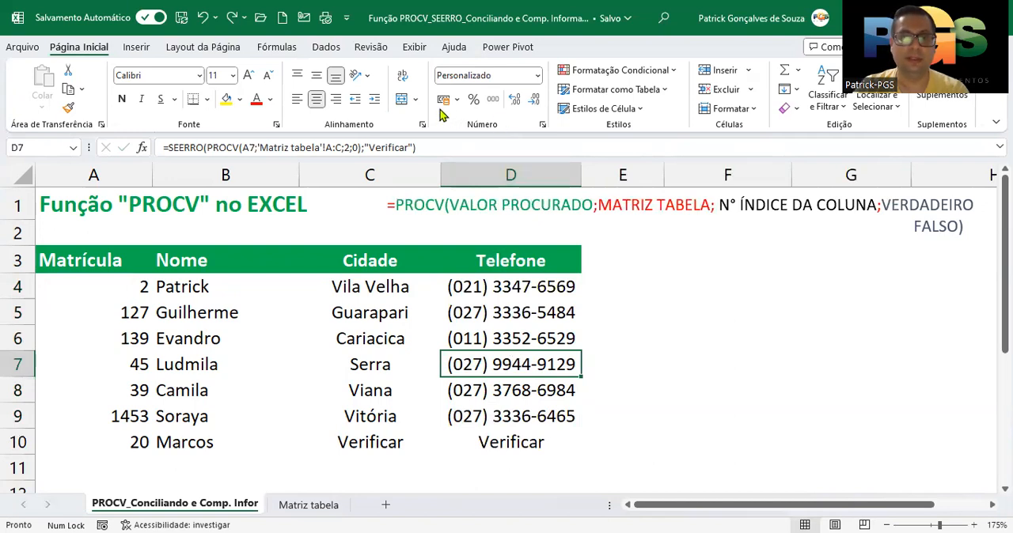
left_click(542, 126)
left_click(606, 114)
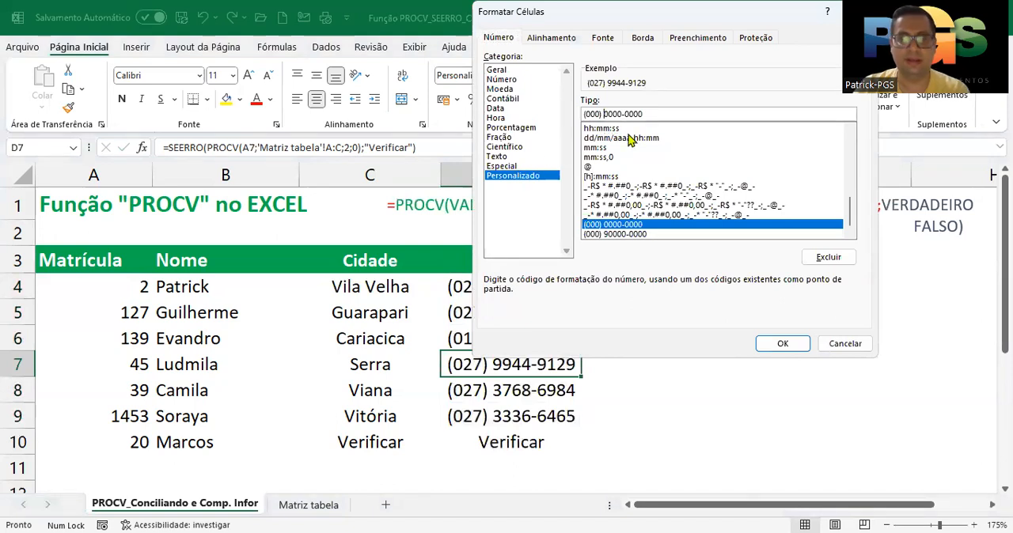
type("9")
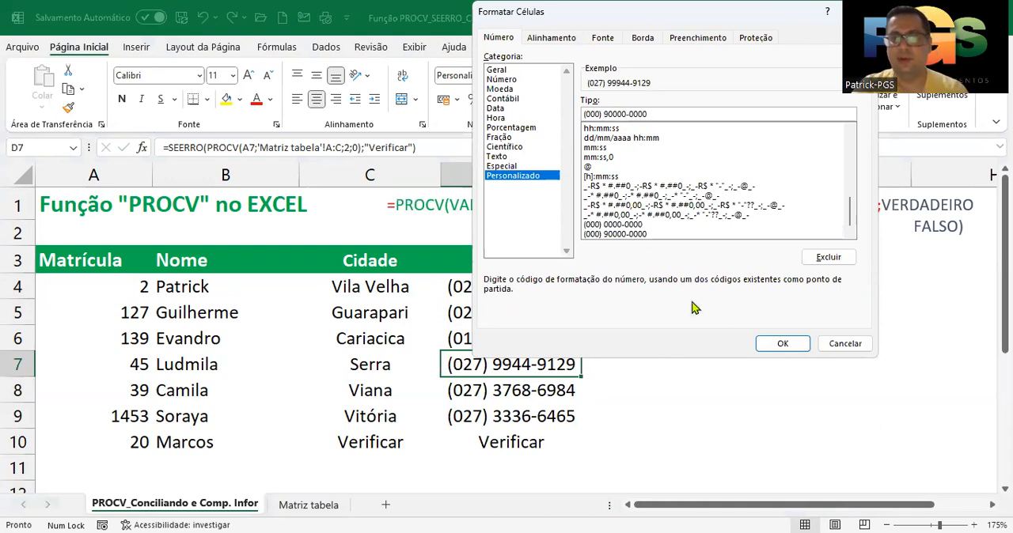
left_click(782, 344)
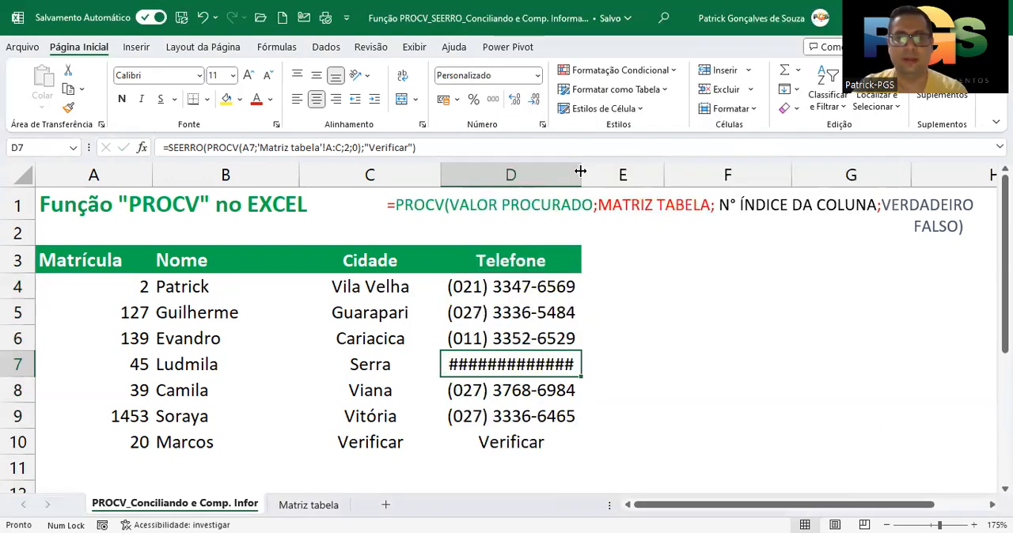
left_click_drag(541, 289, 541, 420)
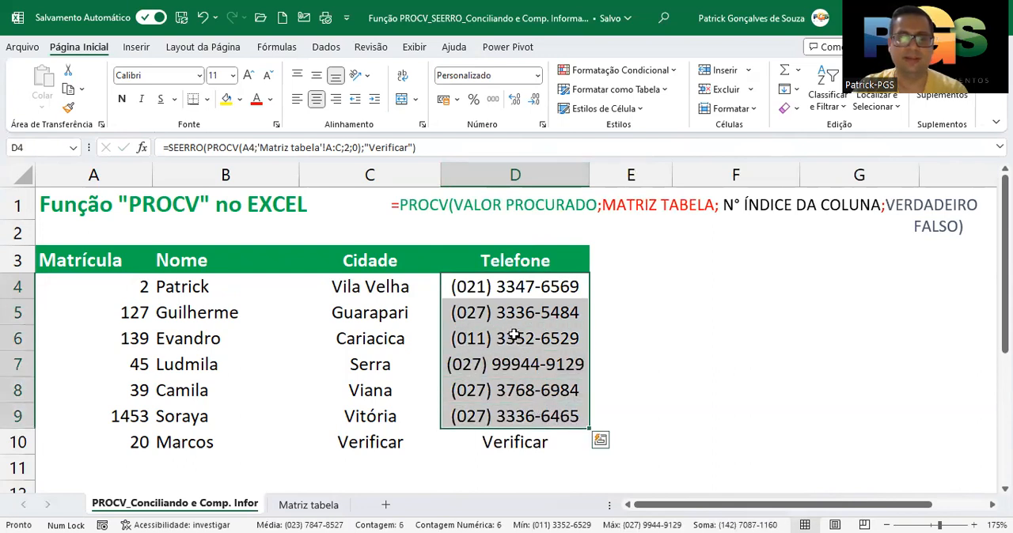
left_click(522, 289)
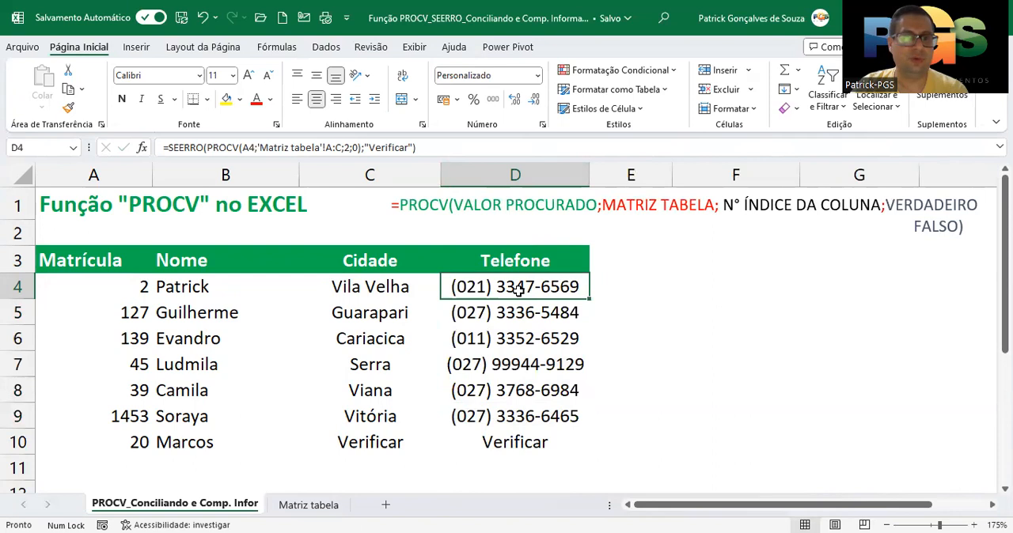